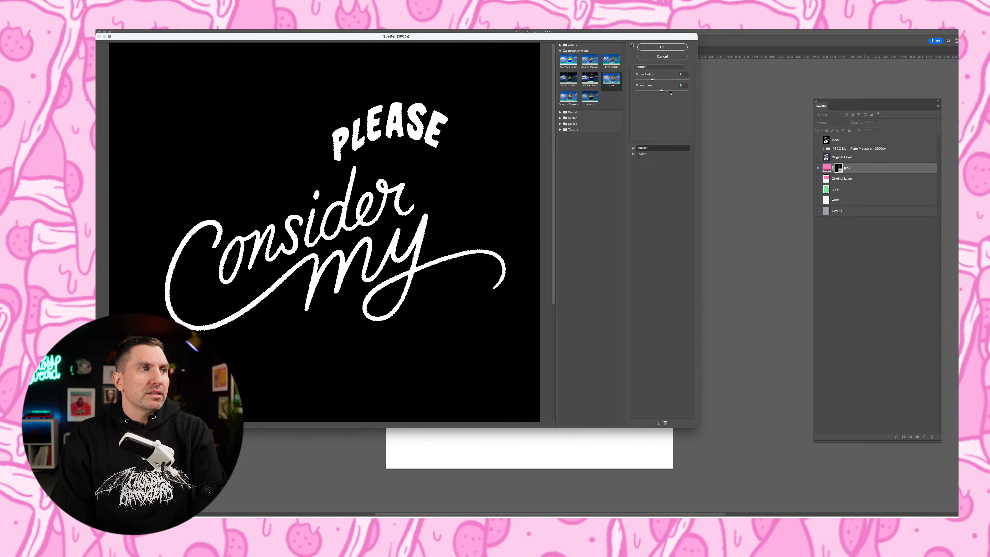
Step: Fine-tune the Spatter smoothness in the Filter Gallery and apply the filter to the pink layer's mask
drag(668, 92, 663, 91)
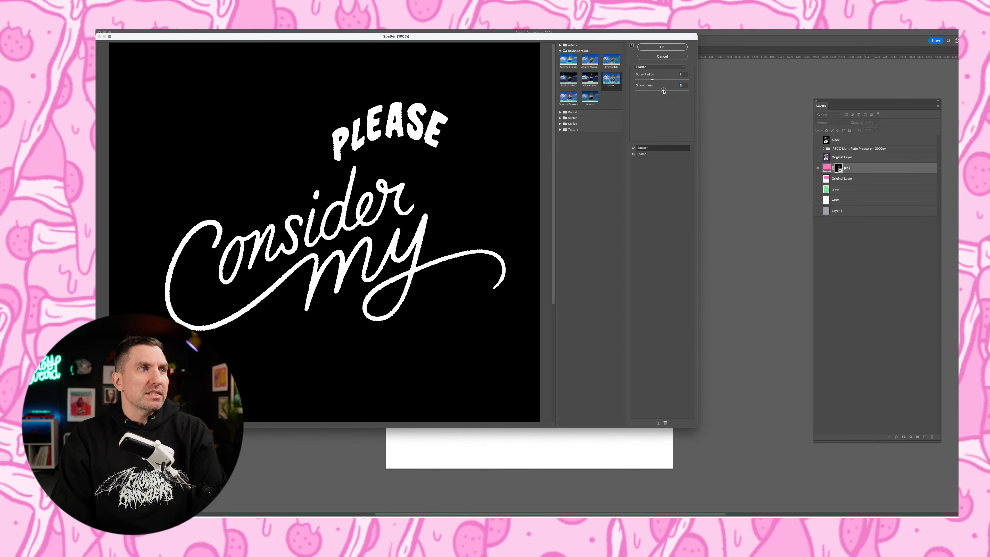
click(656, 50)
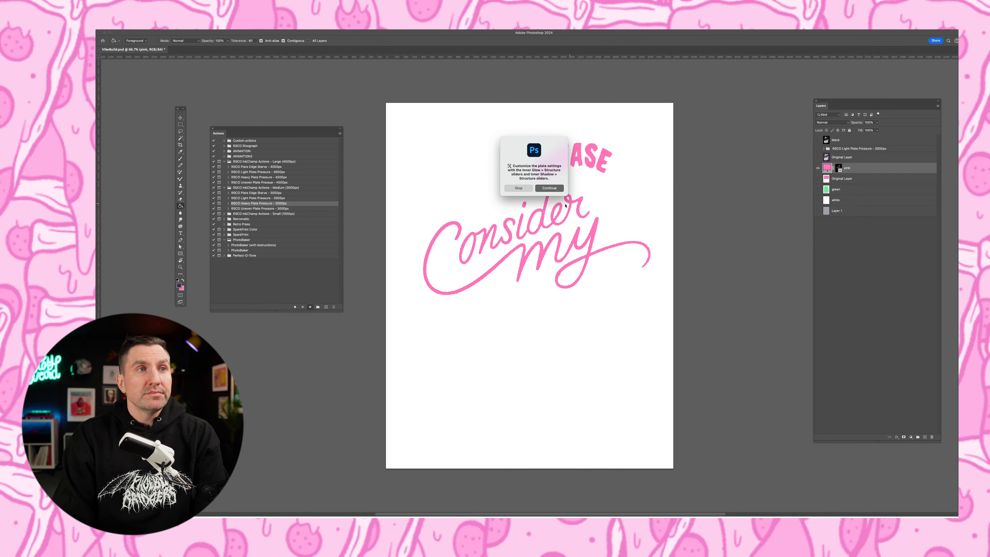
Step: Accept the plate's preset Inner Shadow and Inner Glow settings and create the clipped Ink Effects layer in Screen mode
click(549, 188)
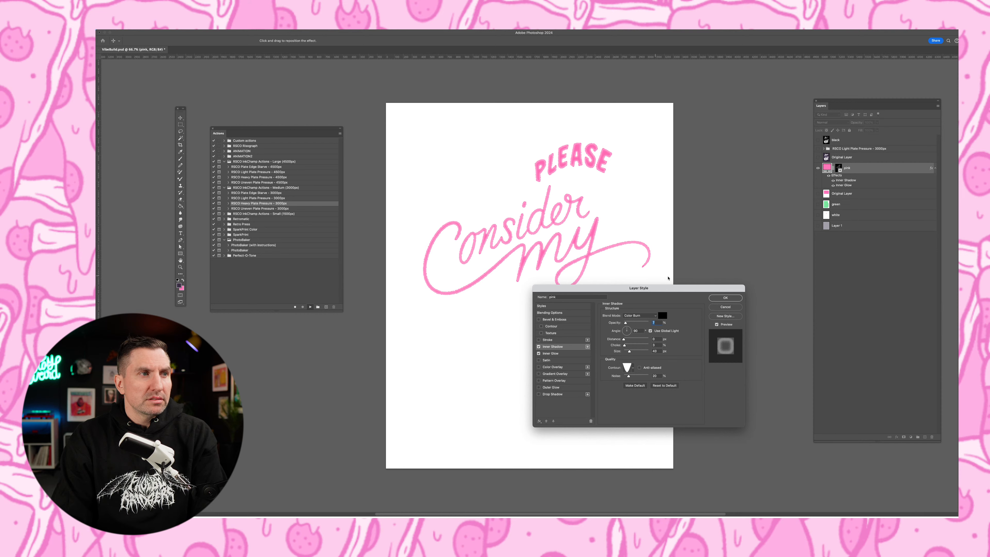
click(716, 297)
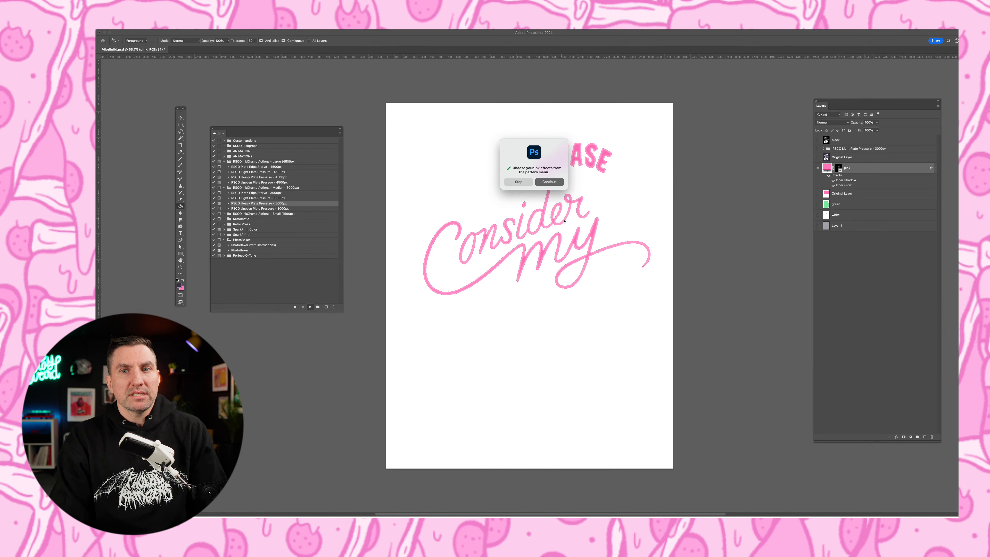
click(559, 183)
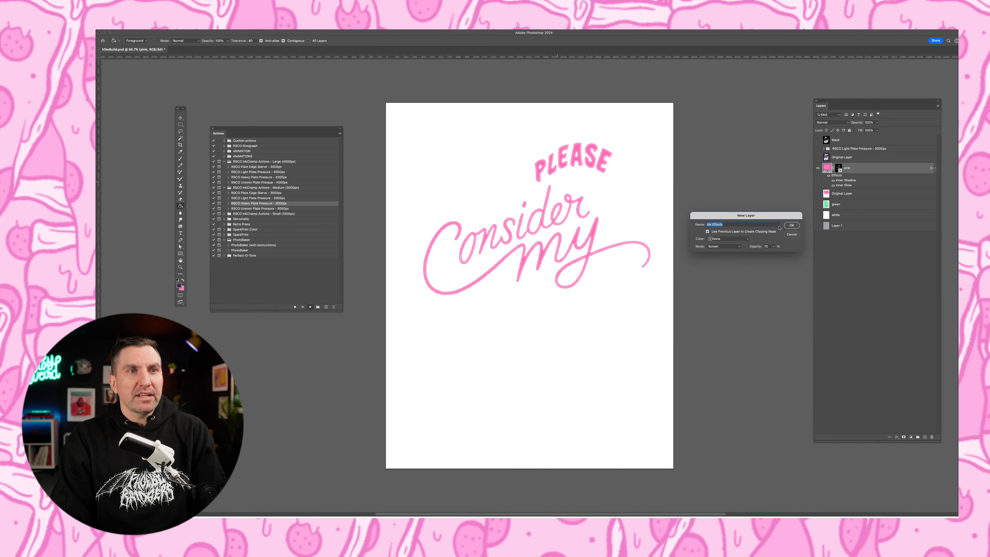
click(792, 225)
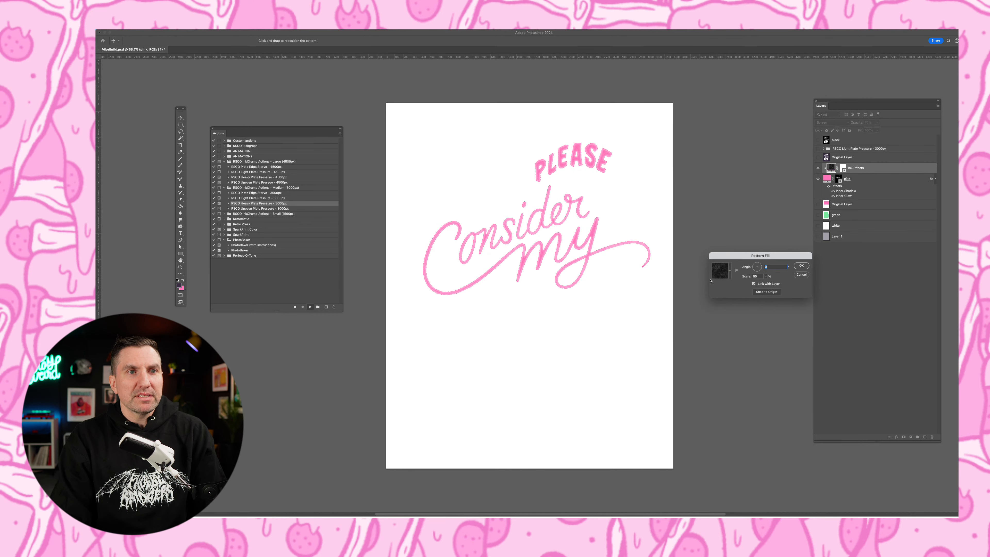
Step: Try several patterns from the RSCO InkChamp Ink Effects set as the fill of the Ink Effects layer
click(730, 272)
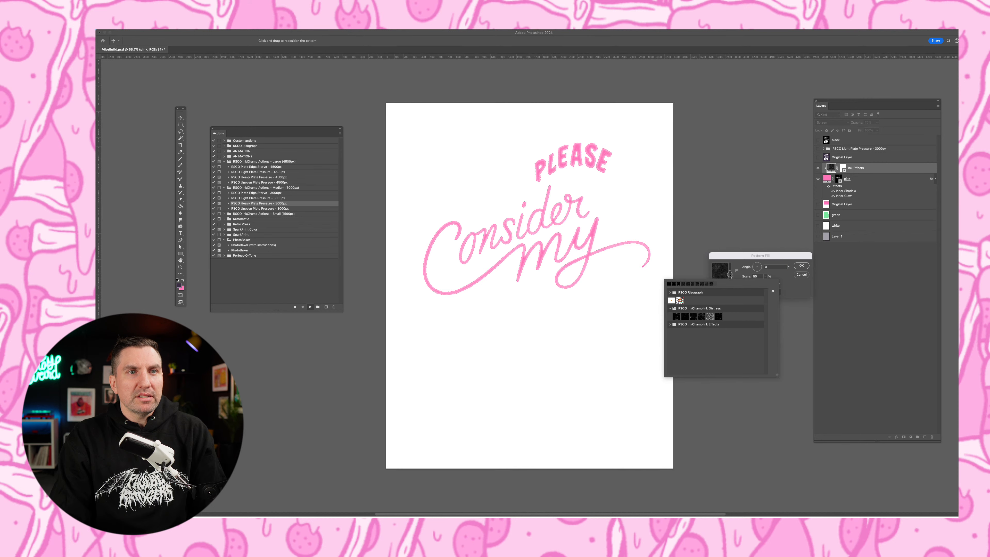
click(670, 309)
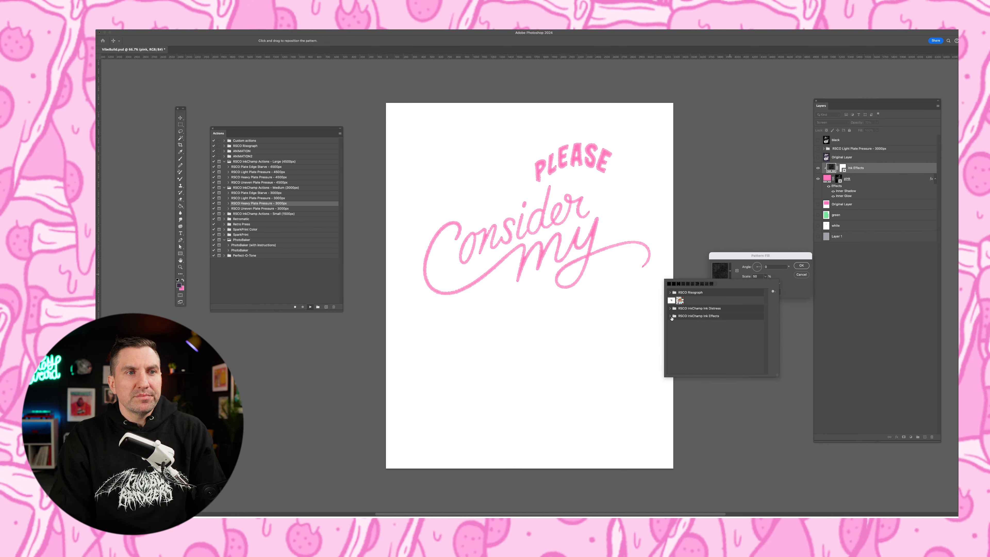
click(670, 316)
click(692, 332)
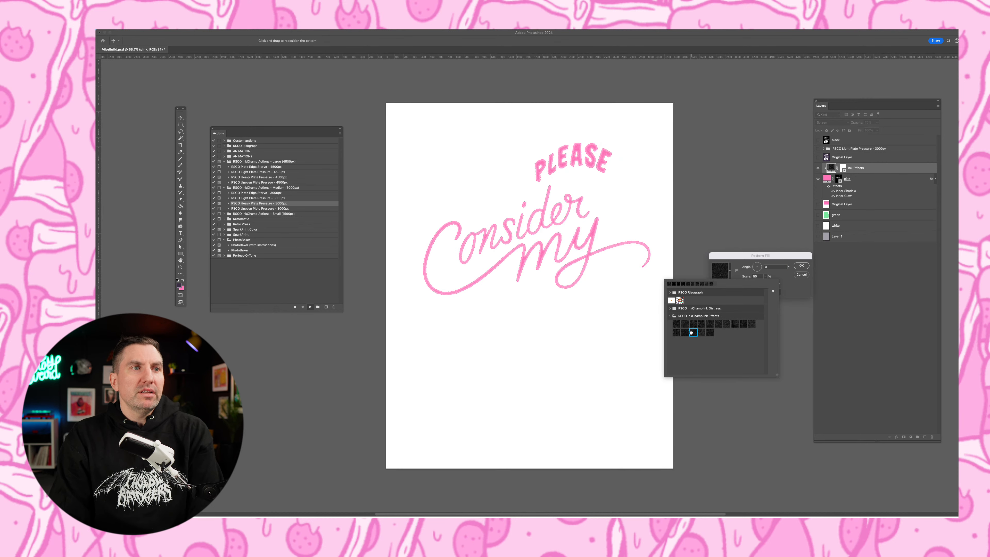
click(684, 333)
click(694, 324)
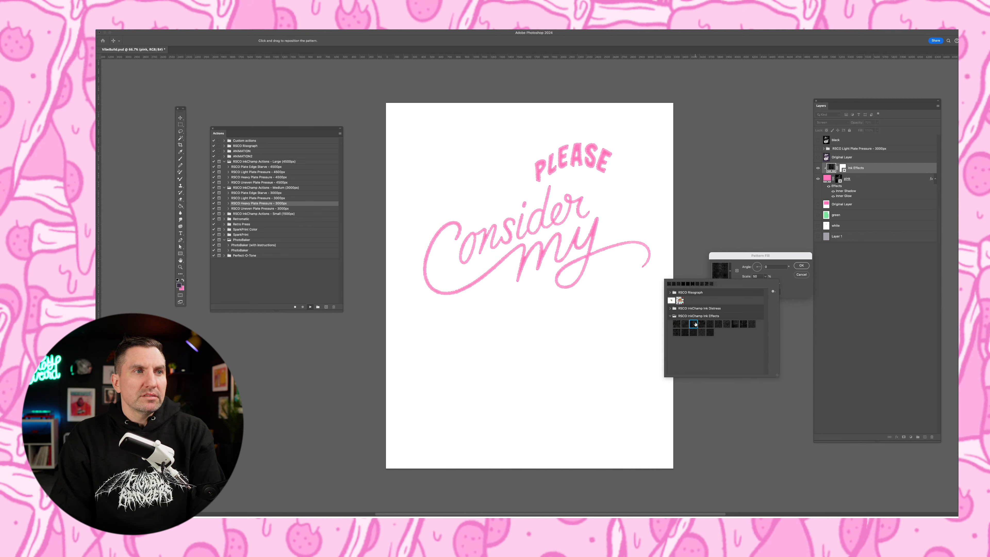
click(744, 324)
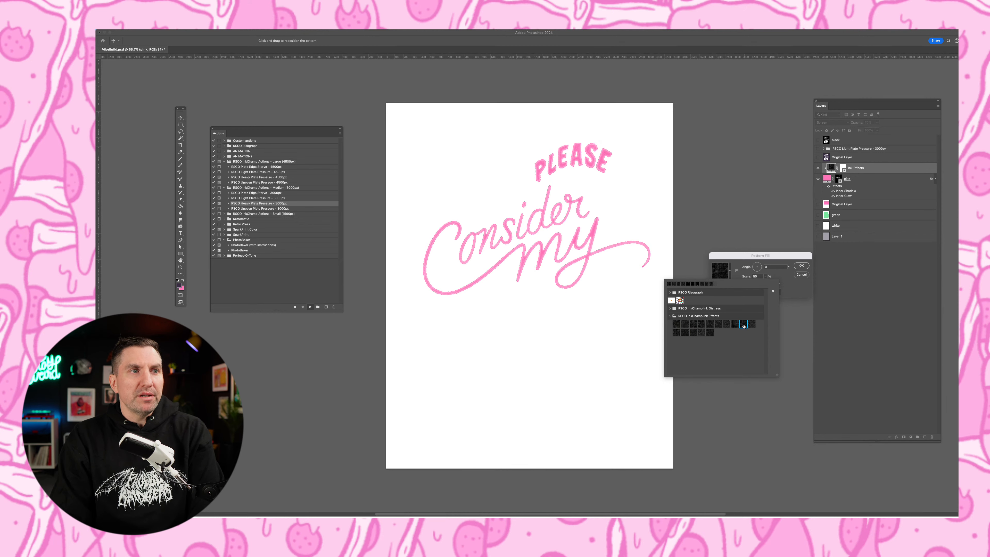
click(752, 325)
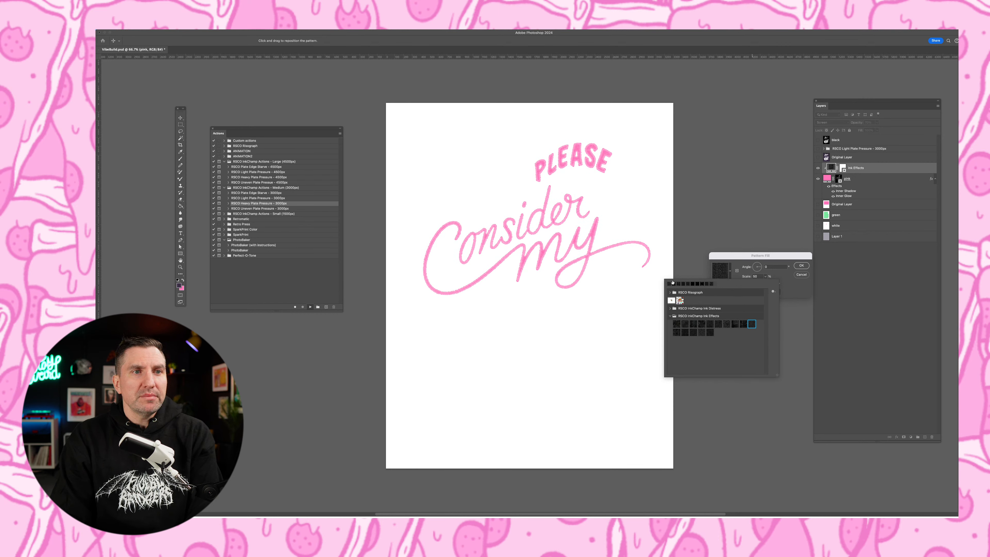
click(737, 269)
click(730, 271)
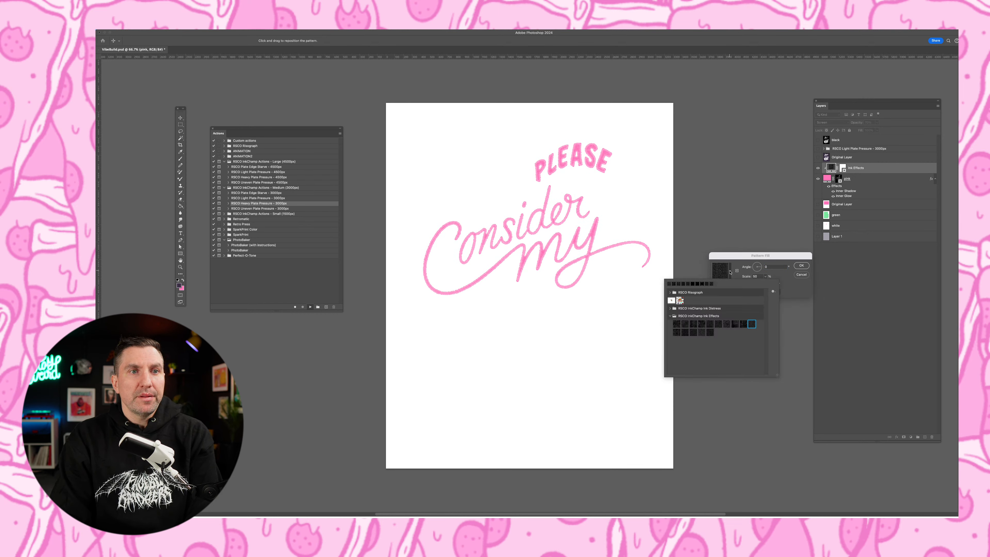
click(669, 316)
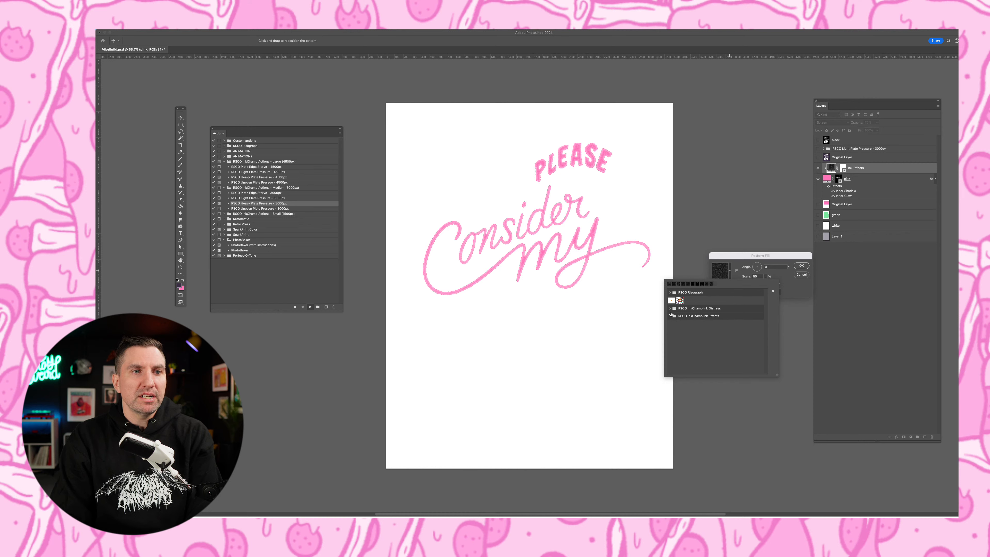
Step: Compare the RSCO InkChamp Ink Distress patterns and fill the Ink Effects layer with the second one
click(670, 308)
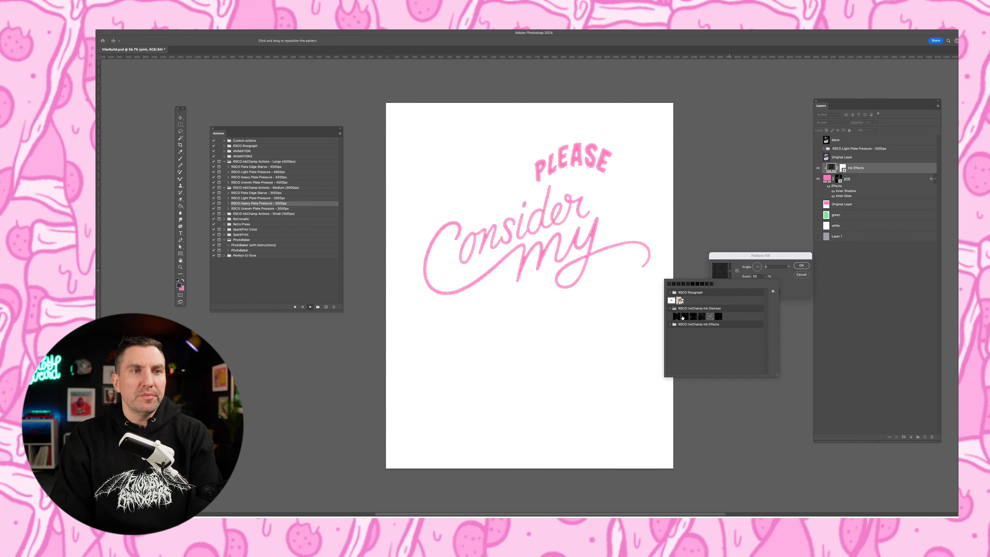
click(683, 317)
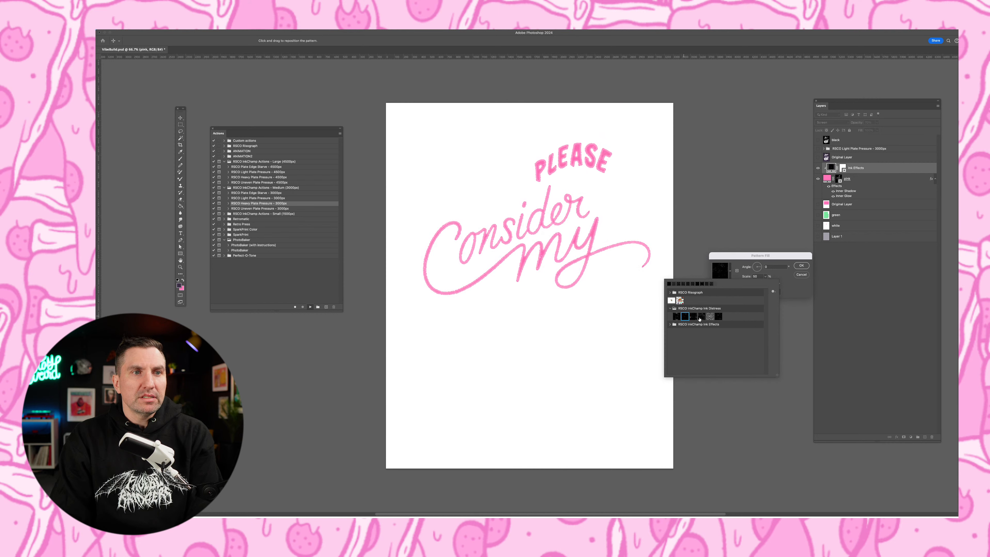
click(693, 317)
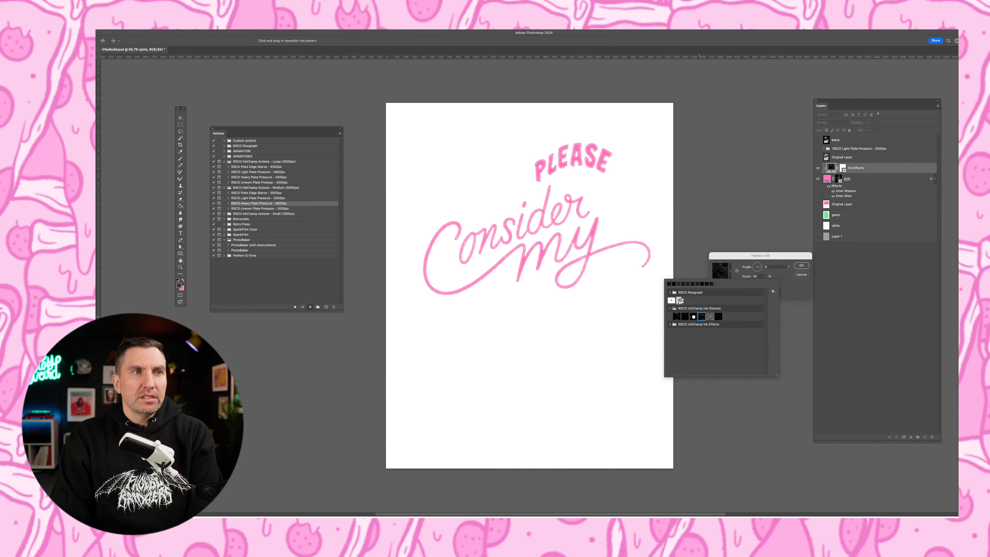
click(718, 316)
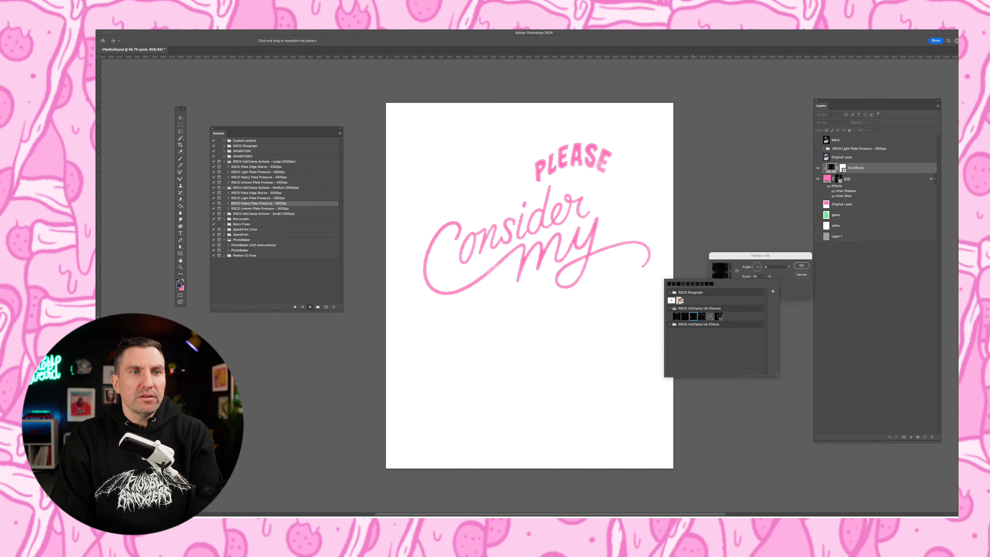
click(684, 317)
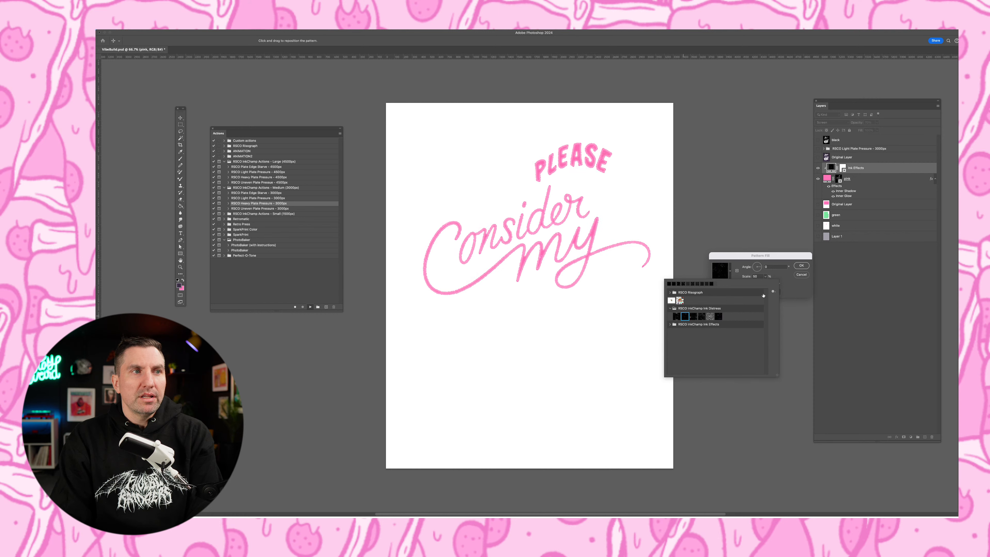
click(802, 265)
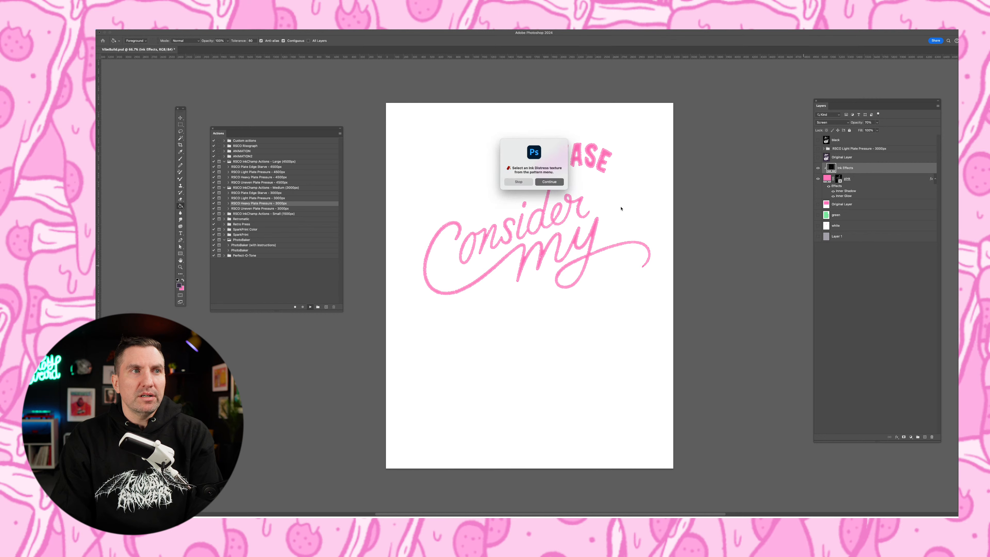
Step: Create the clipped Ink Distress layer with the third RSCO InkChamp Ink Distress pattern and finish the action with the folder in Multiply mode
click(560, 183)
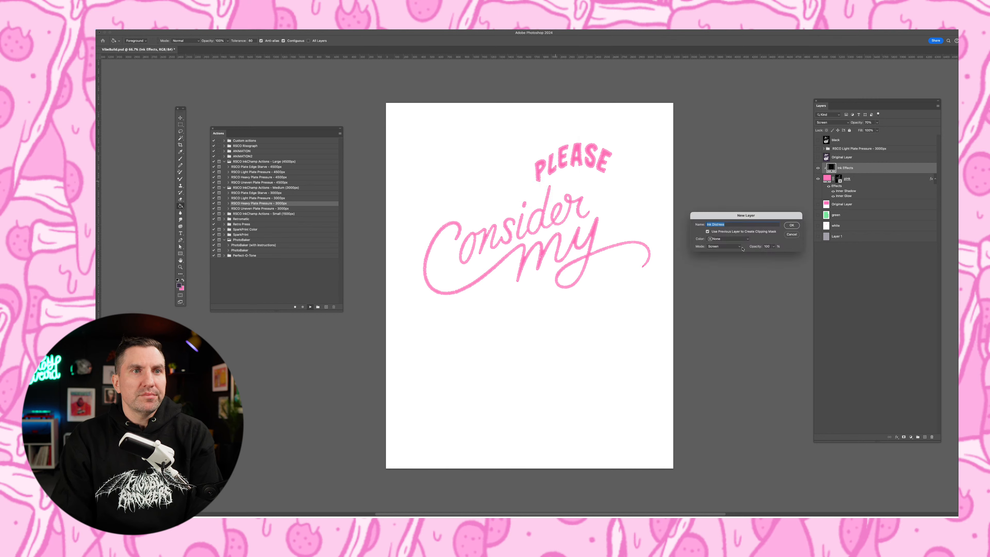
click(792, 225)
click(730, 271)
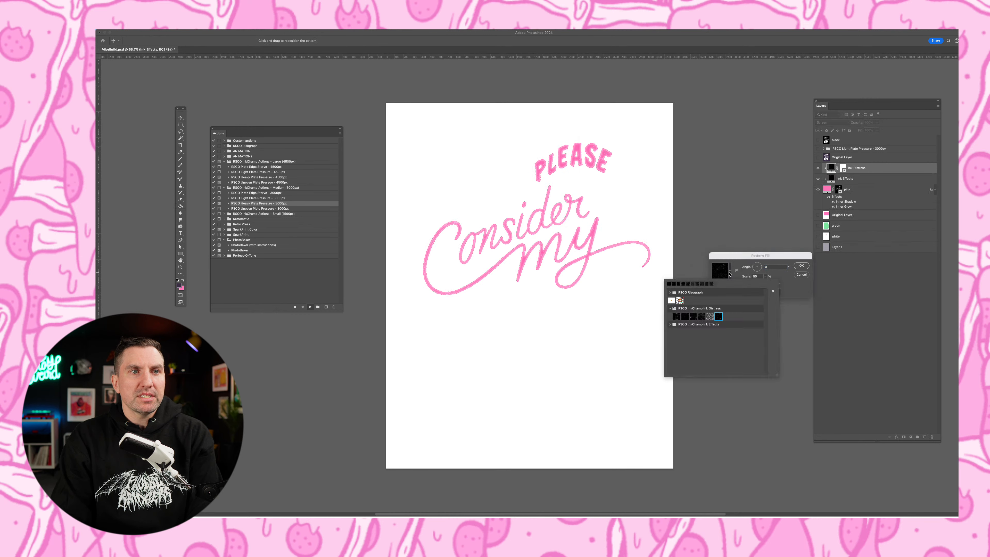
click(677, 317)
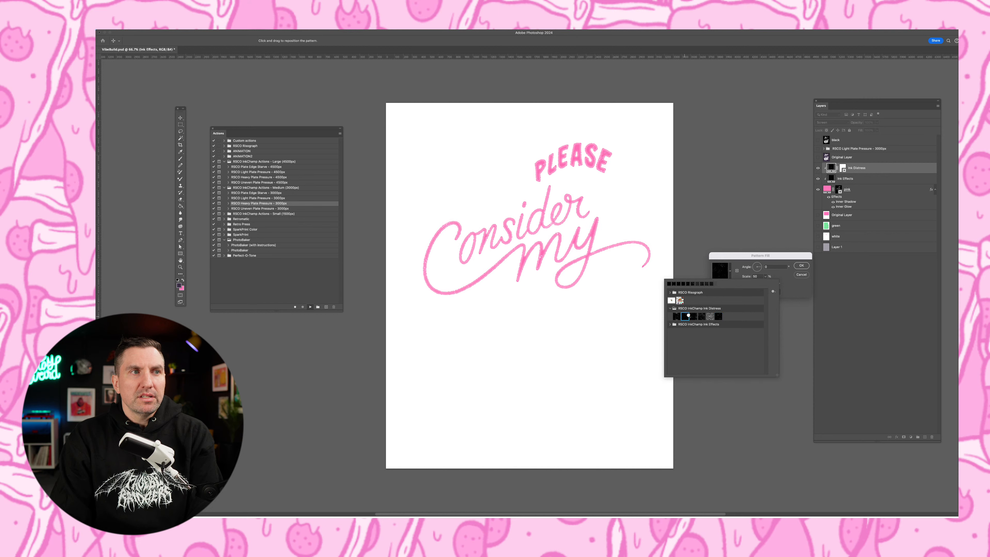
click(693, 316)
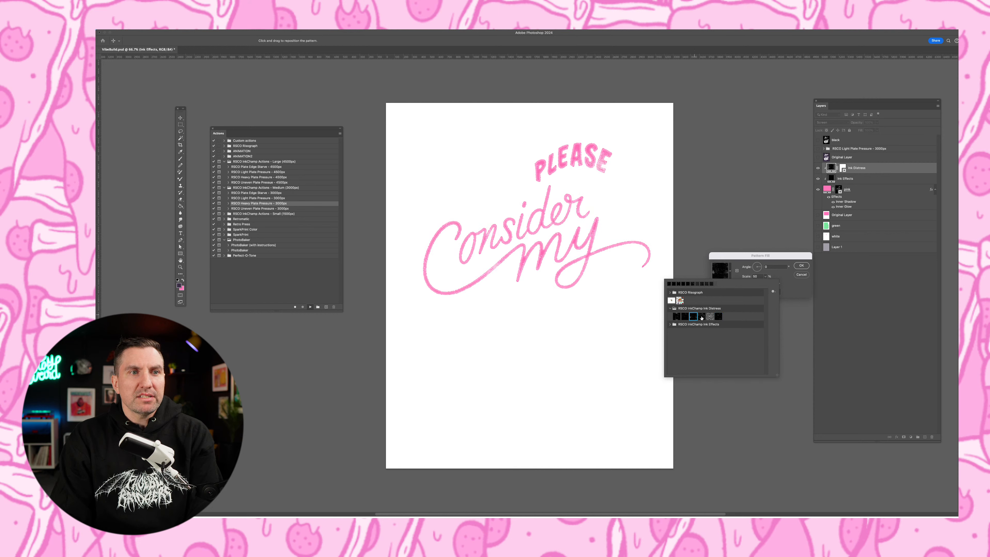
click(787, 277)
click(801, 265)
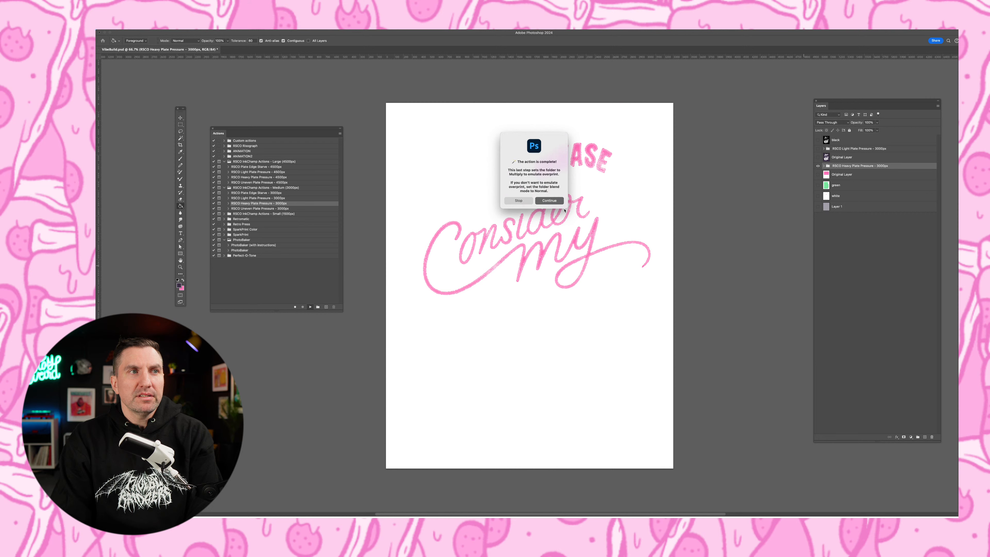
click(549, 200)
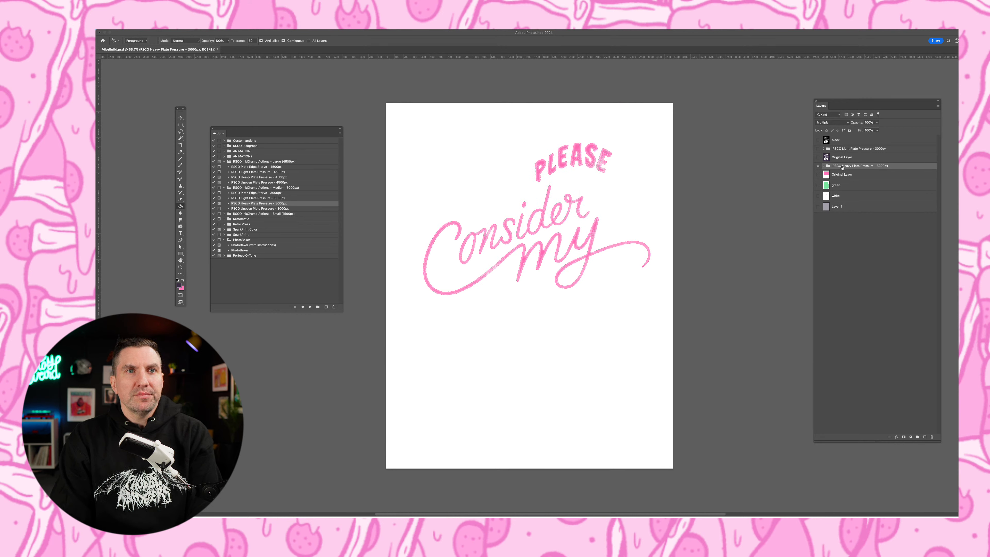
Step: Move the RSCO Heavy Plate Pressure folder directly beneath the Light Plate Pressure folder, then hide it and show and select the green layer
drag(842, 168, 841, 160)
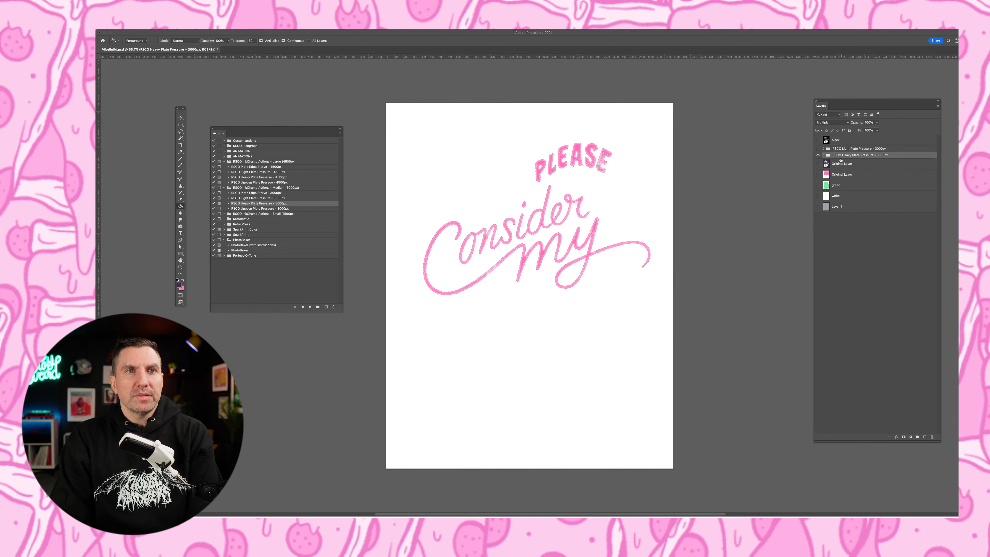
click(818, 155)
click(818, 185)
click(844, 186)
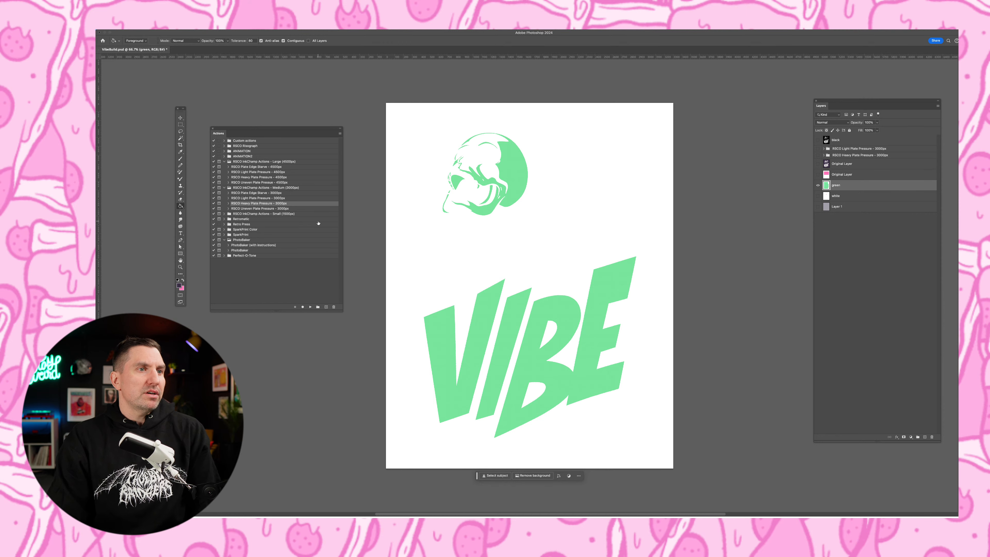
Step: Run the RSCO Uneven Plate Pressure - 3000px action on the green layer with the foreground color sampled from the VIBE lettering
click(257, 209)
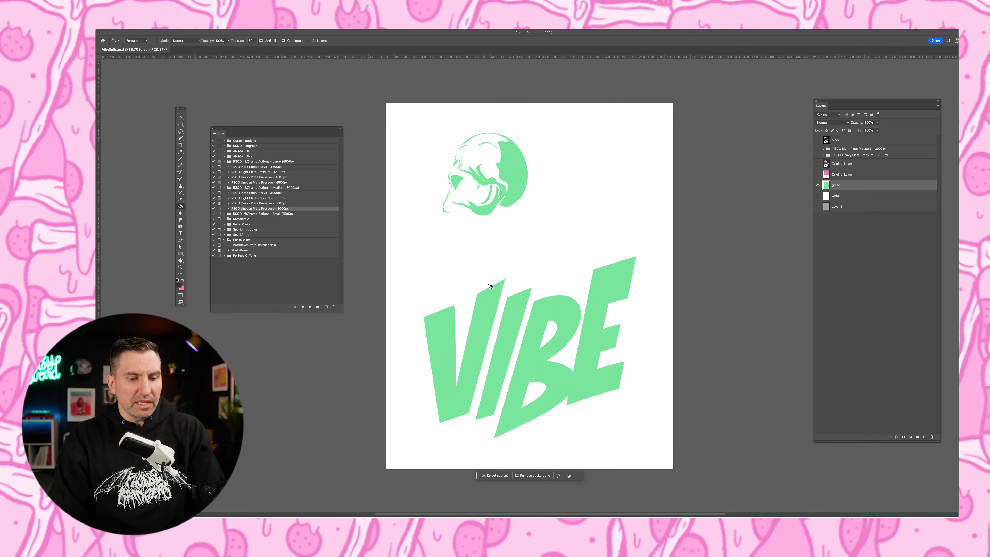
alt+click(489, 301)
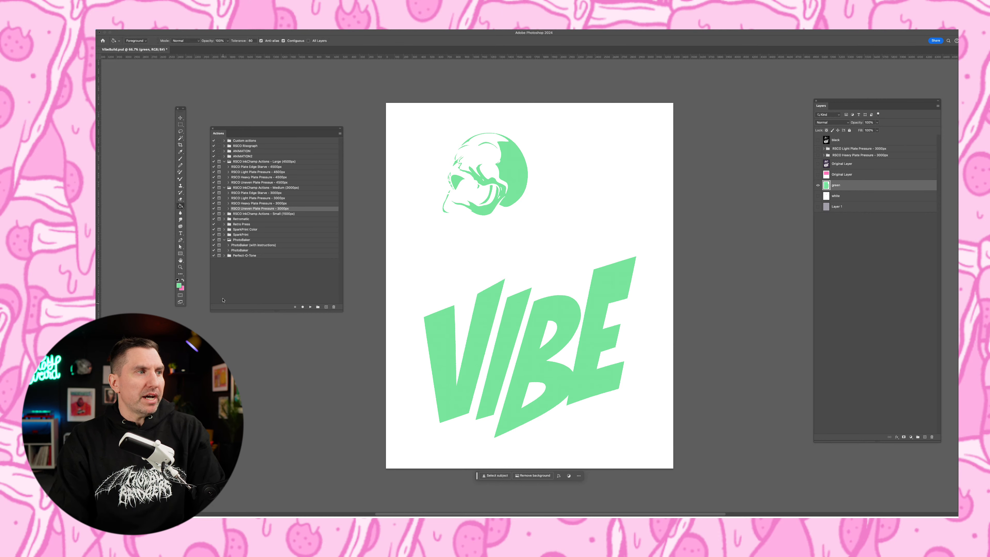
click(310, 307)
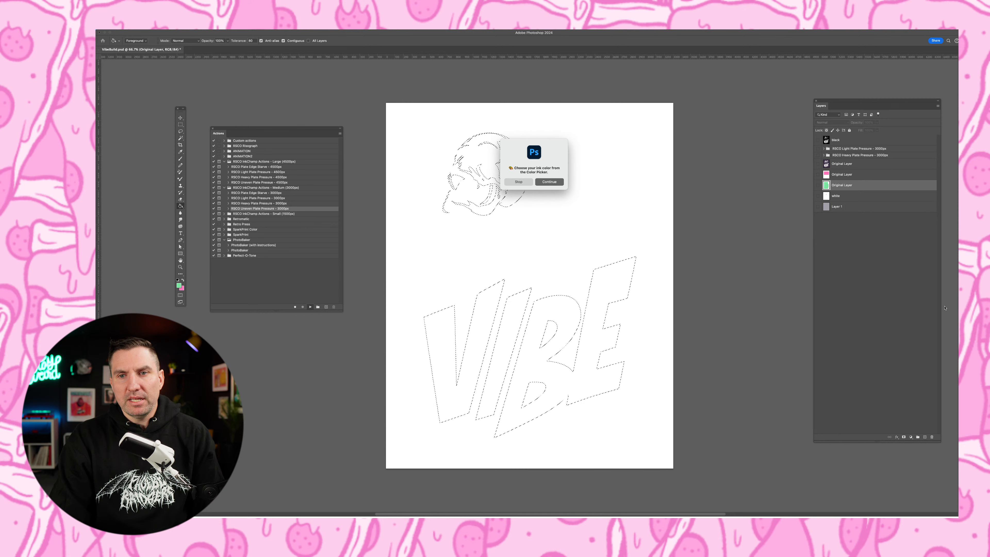
Step: Name the action's ink color fill layer "green" and fill it with the green foreground color
click(549, 181)
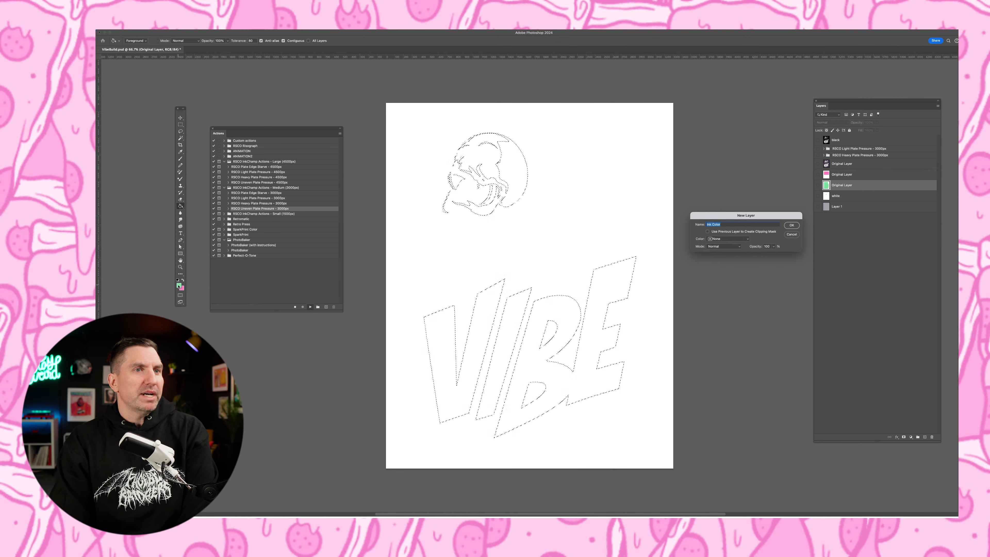
text(green)
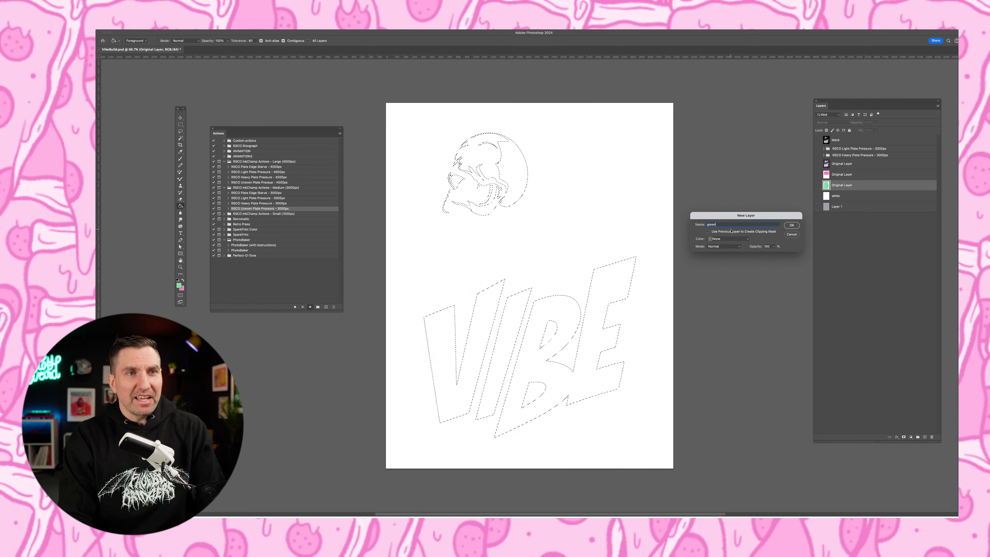
key(Return)
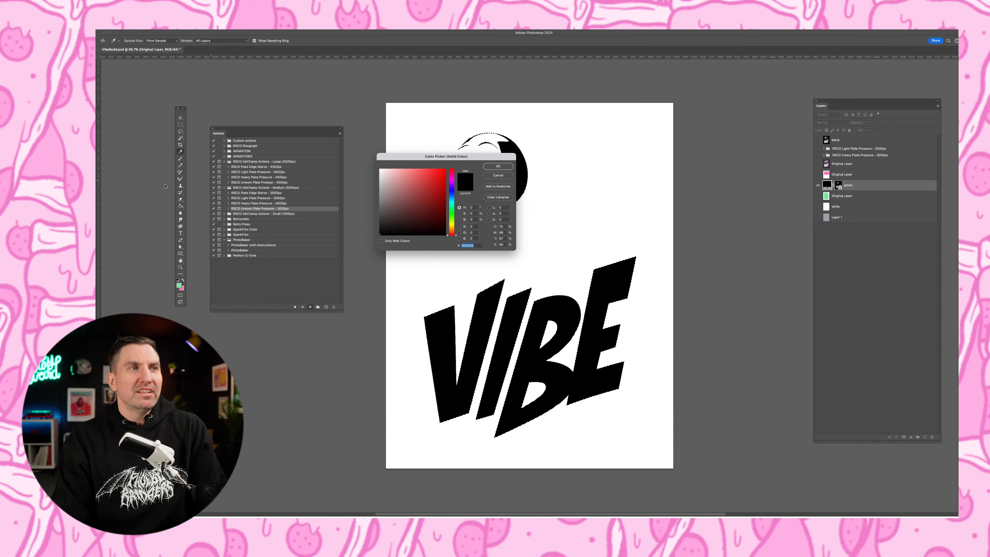
click(178, 286)
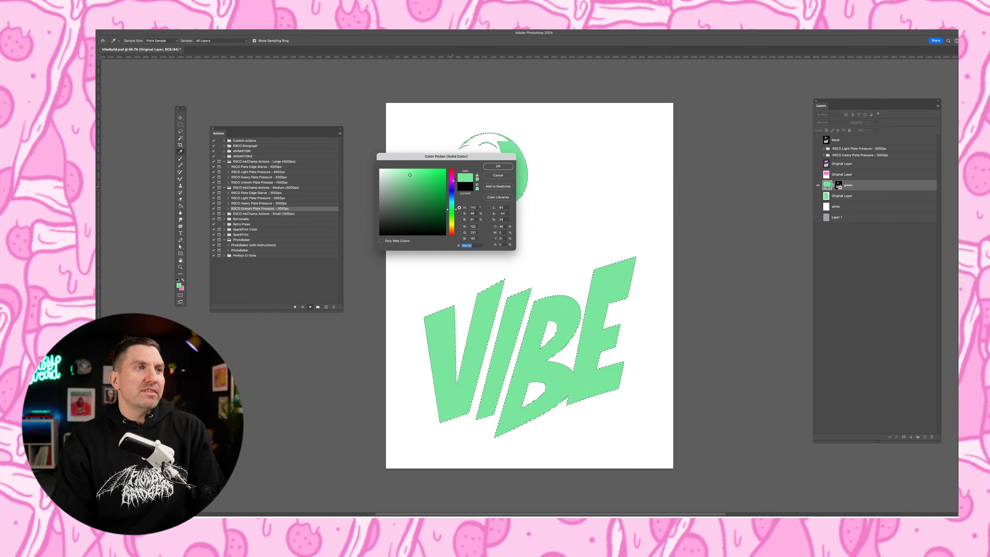
click(498, 166)
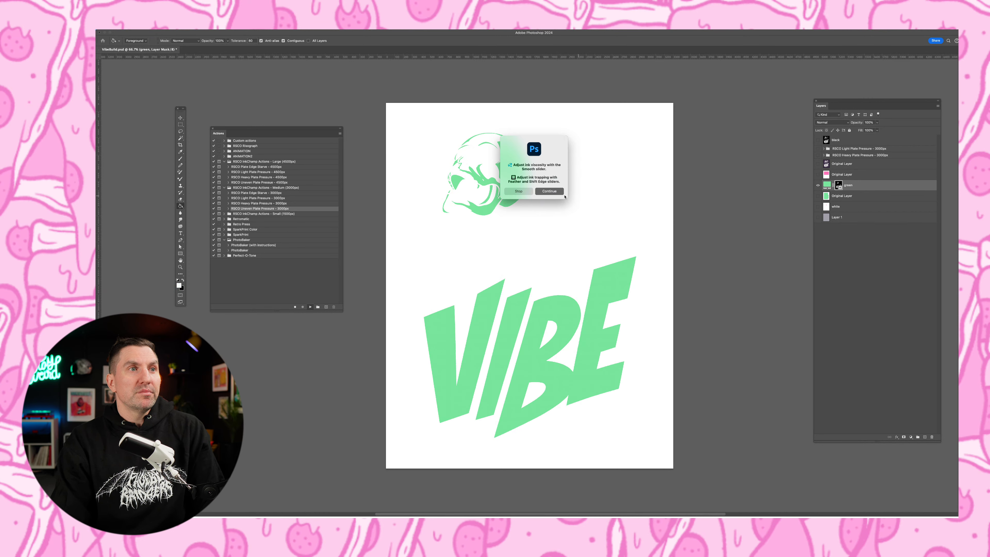
Step: Try to refine the green fill layer's mask in Select and Mask with an edge detection radius of 2 px
click(552, 192)
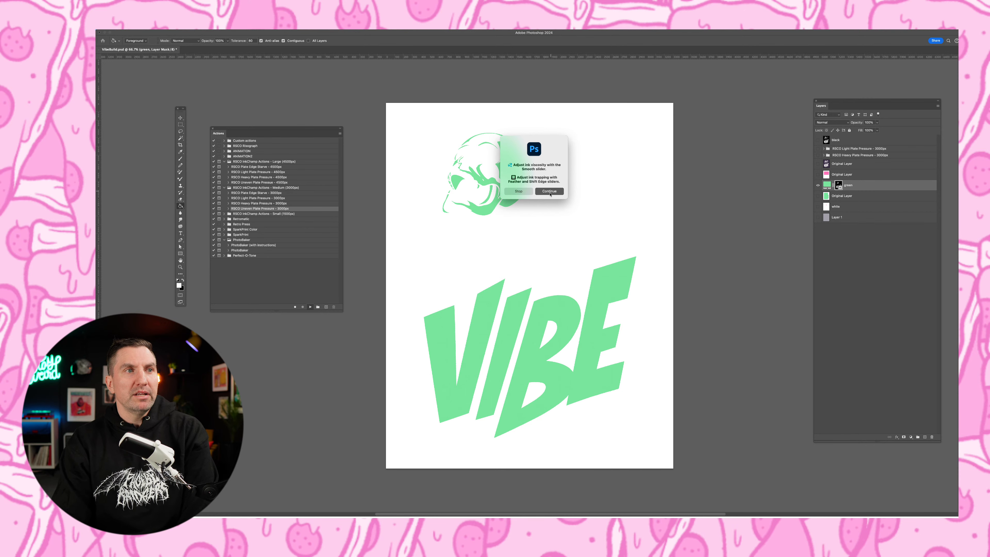
click(551, 194)
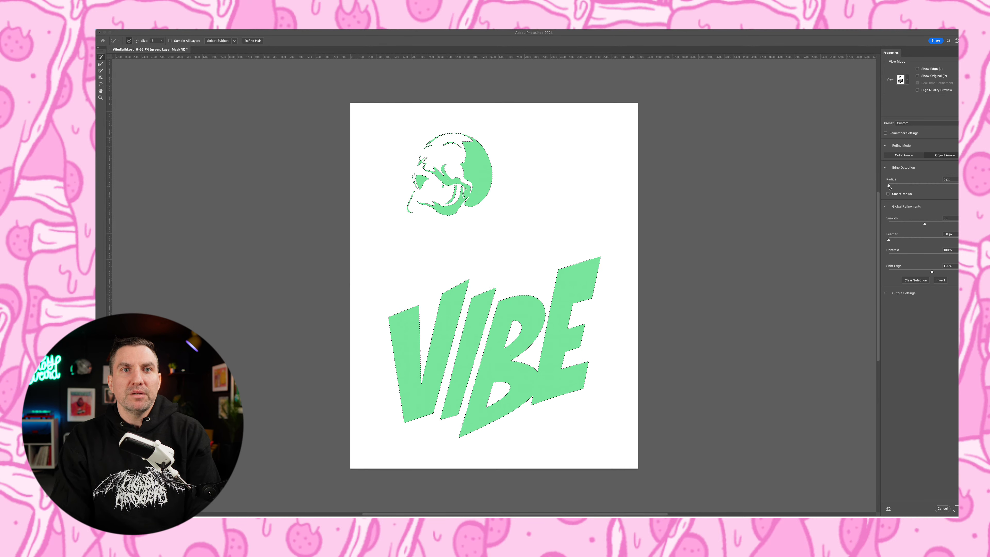
drag(888, 186, 897, 187)
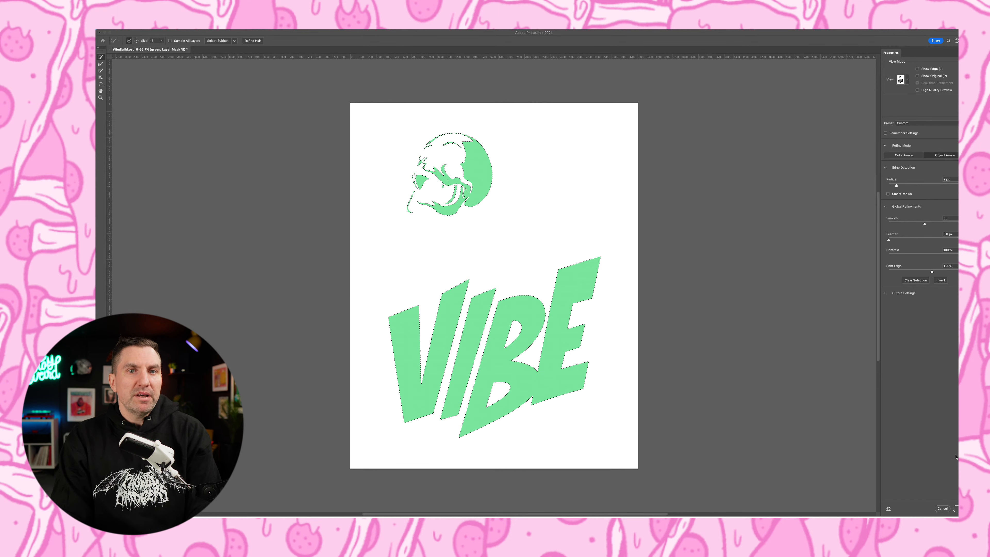
click(957, 509)
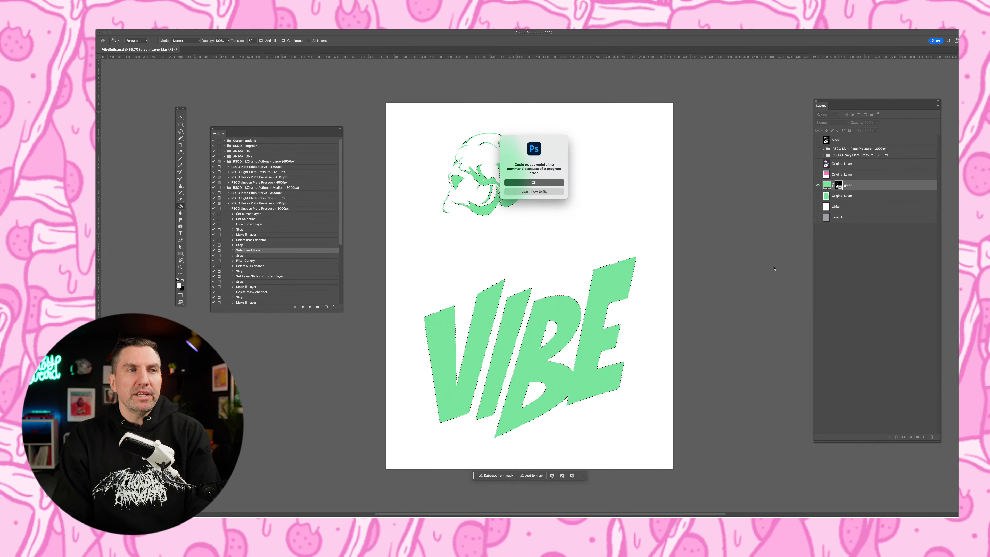
click(541, 187)
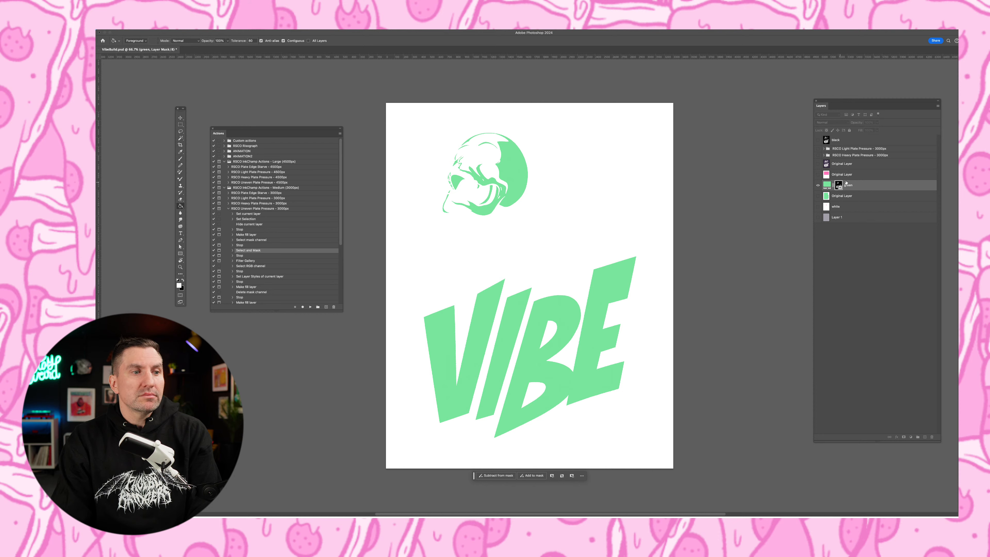
Step: Delete the green fill layer made by the action and show the original green artwork layer again
click(827, 185)
click(838, 185)
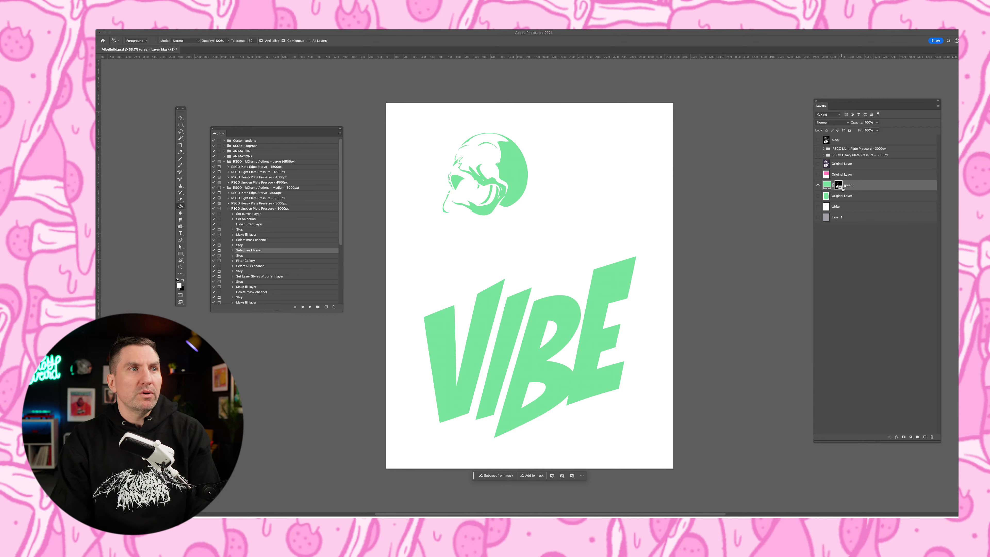
drag(858, 183, 932, 433)
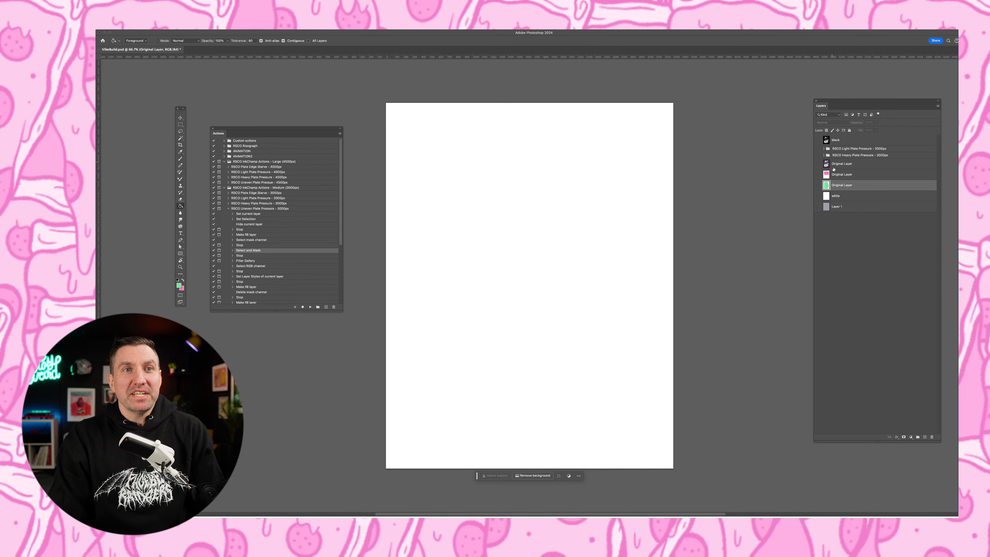
click(819, 185)
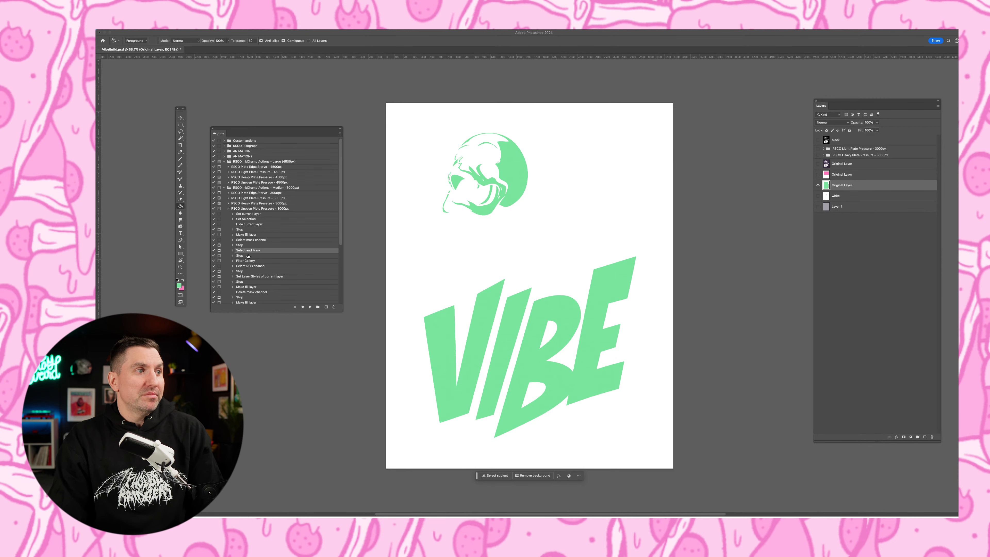
Step: Rerun the RSCO Uneven Plate Pressure - 3000px action on the green artwork, naming the ink layer "green" and using the green foreground color
click(229, 208)
click(255, 209)
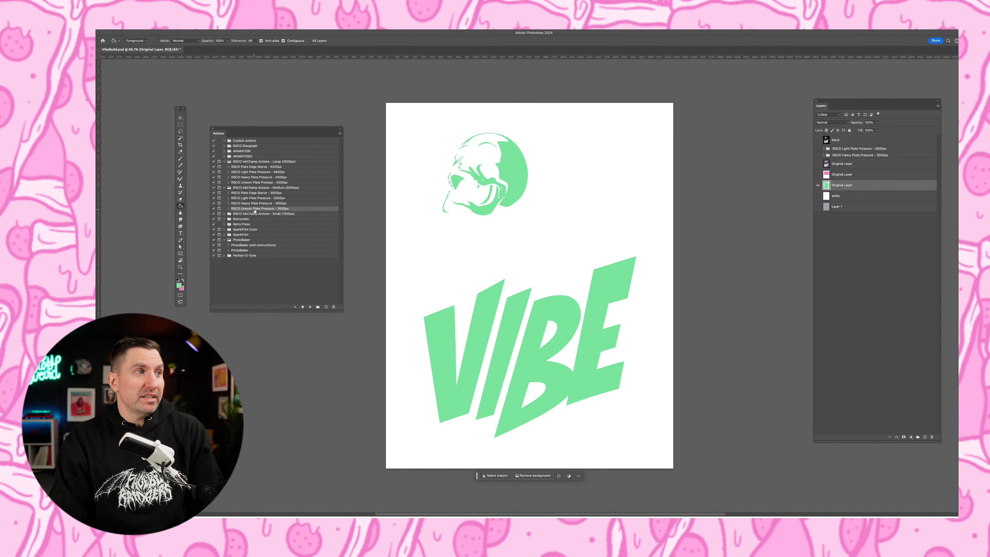
click(310, 307)
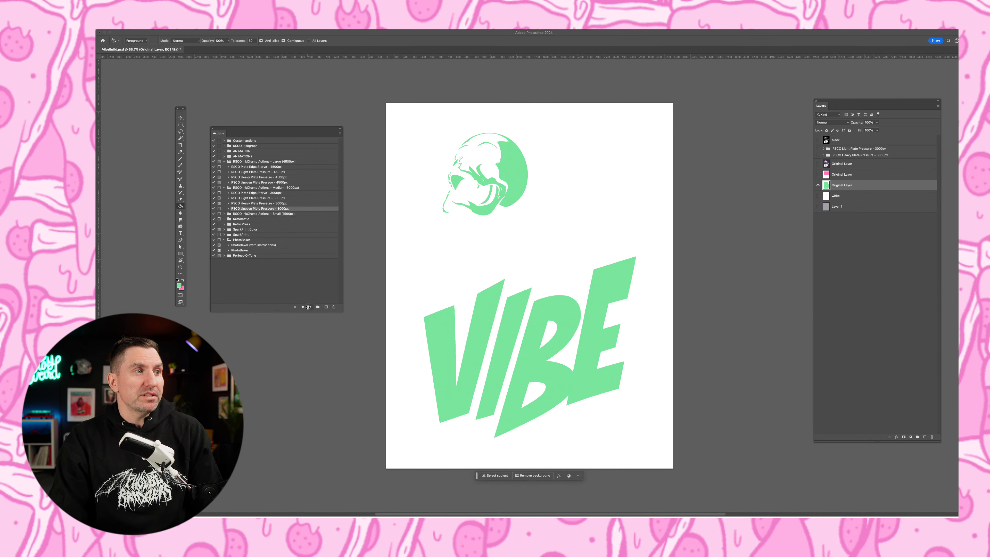
click(562, 180)
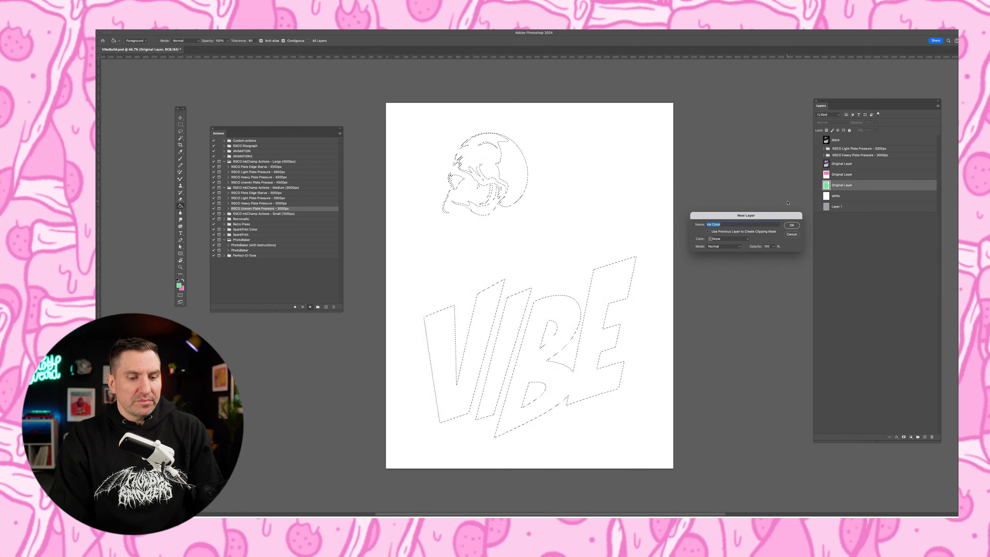
text(green)
key(Return)
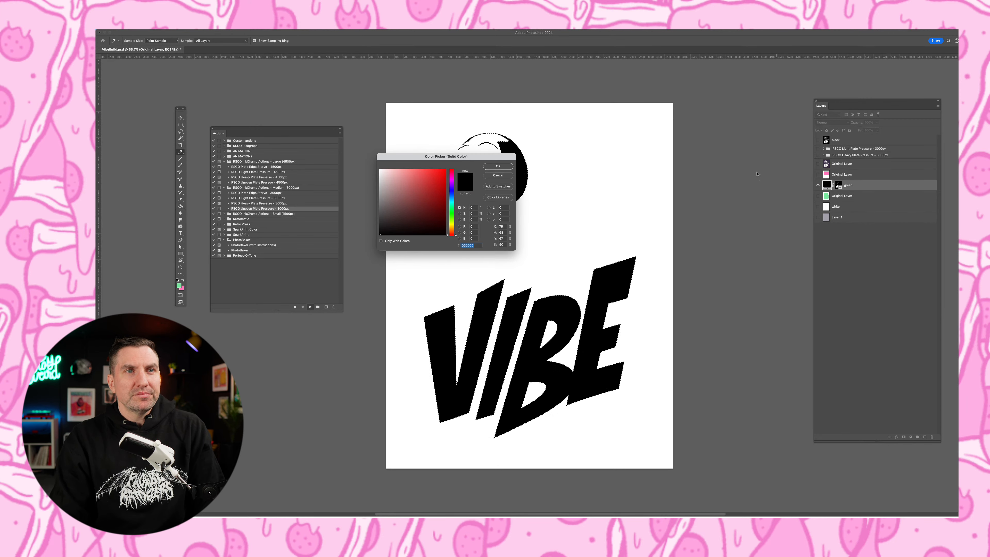
click(179, 286)
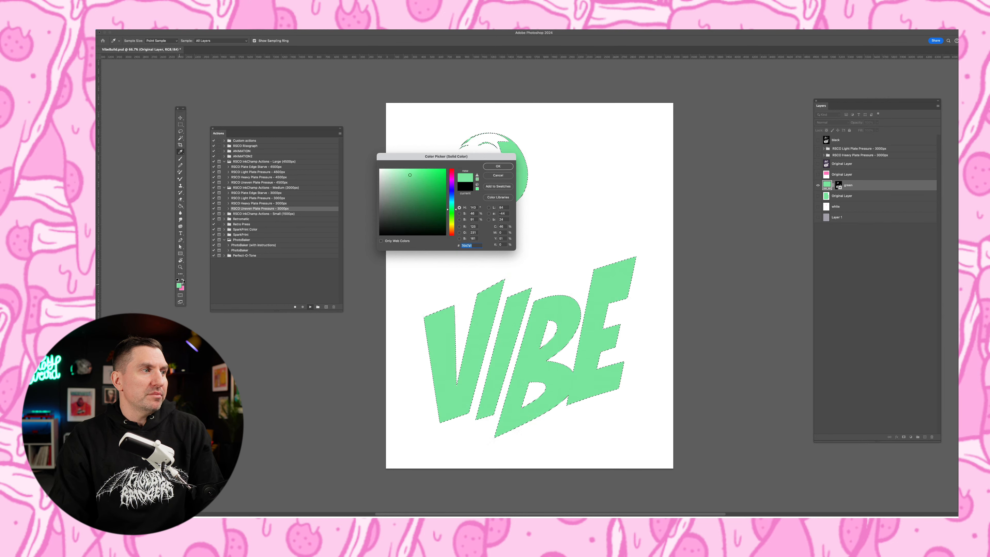
click(498, 166)
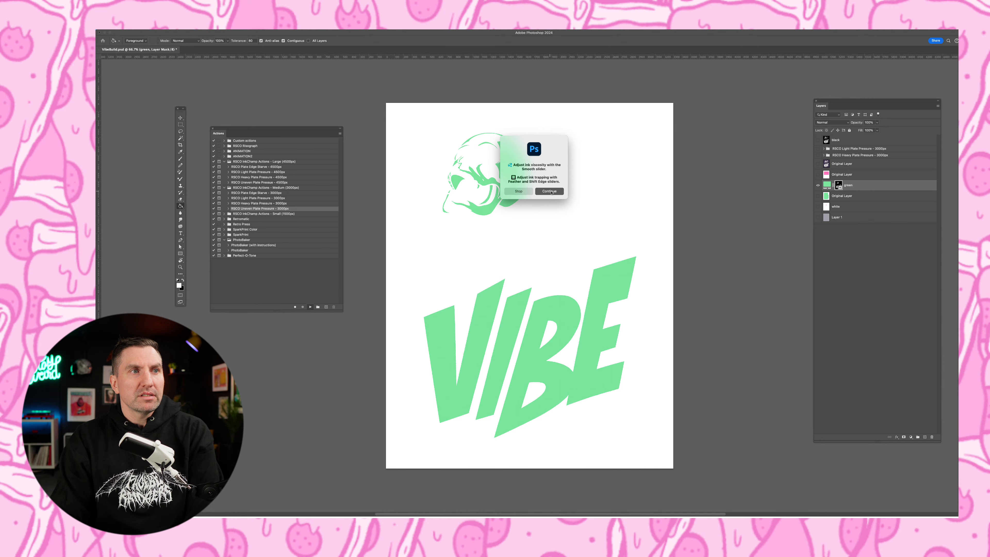
Step: Try to apply the action's preset Select and Mask refinement to the green fill layer's mask
click(555, 191)
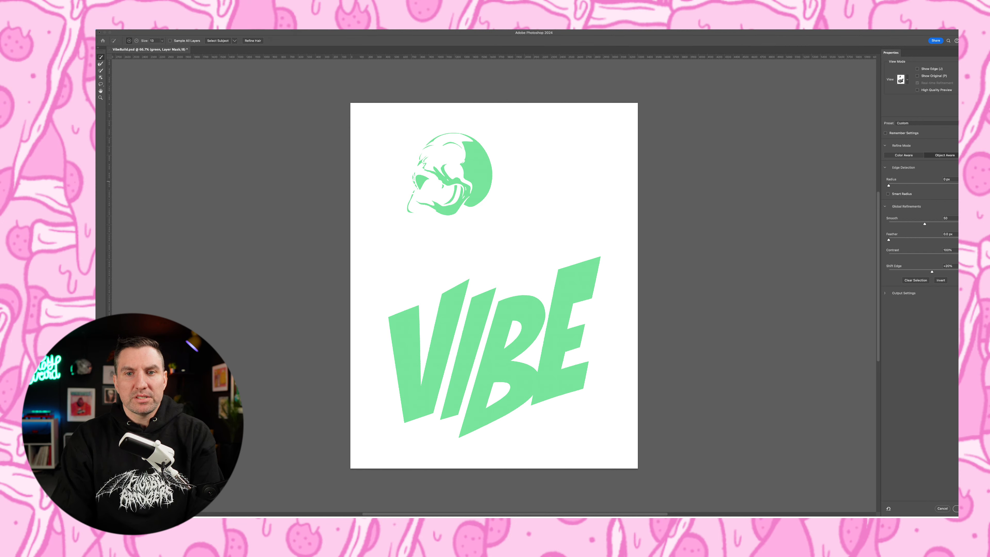
click(956, 508)
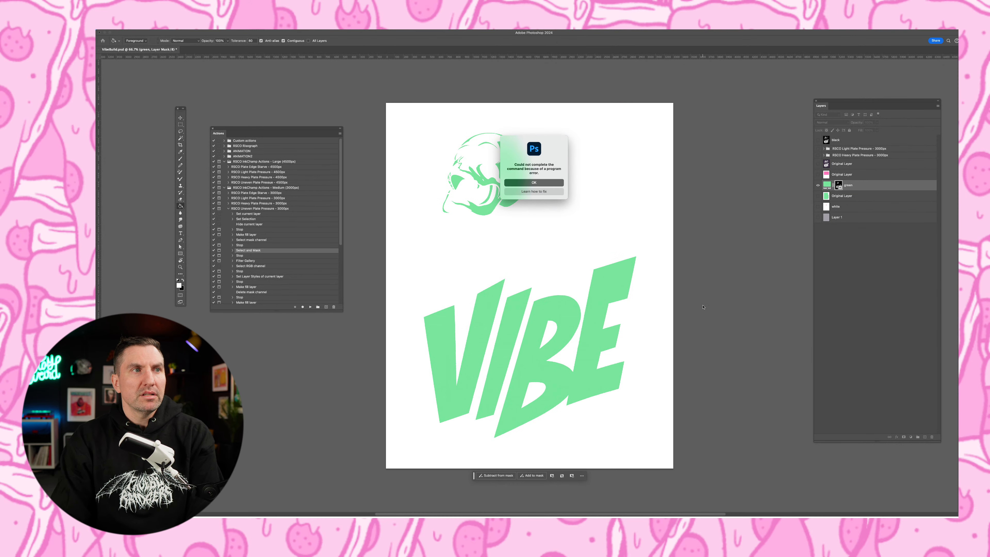
click(534, 183)
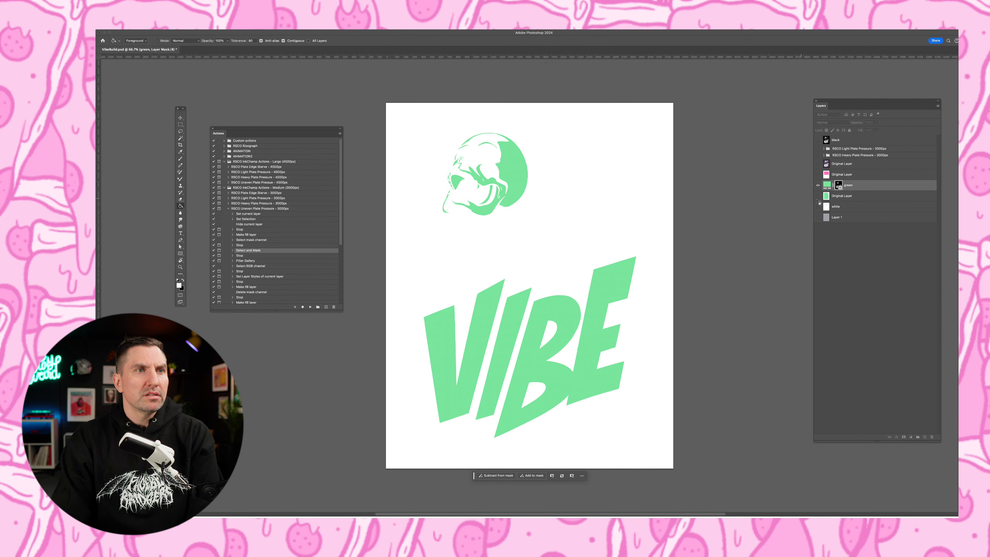
Step: Undo the creation of the green fill layer, show the original green artwork layer and clear the selection
key(super+z)
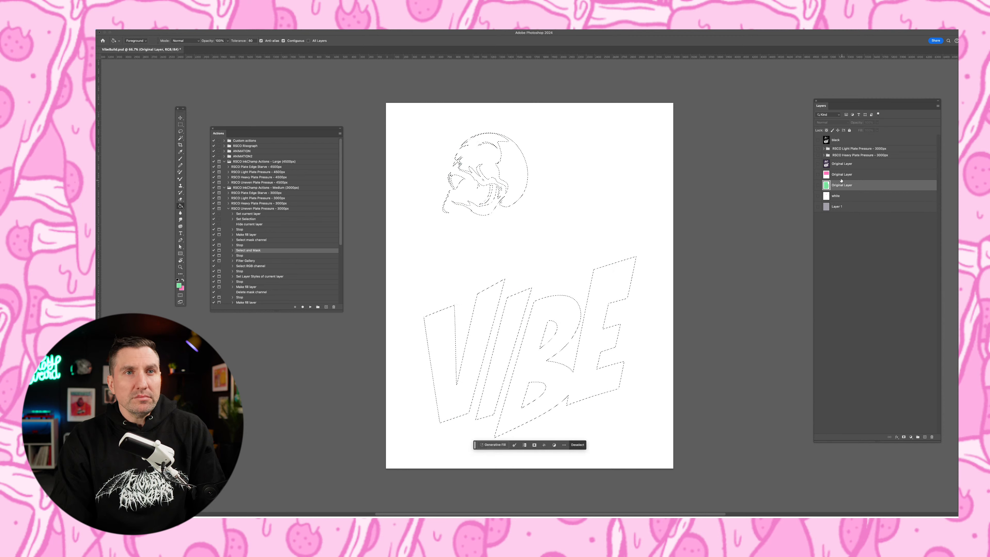
click(818, 184)
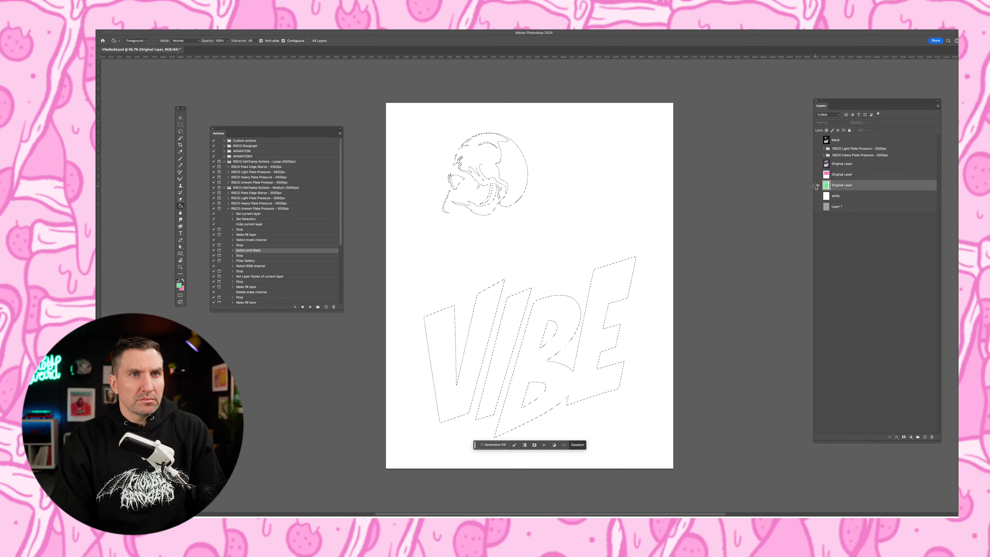
key(super+d)
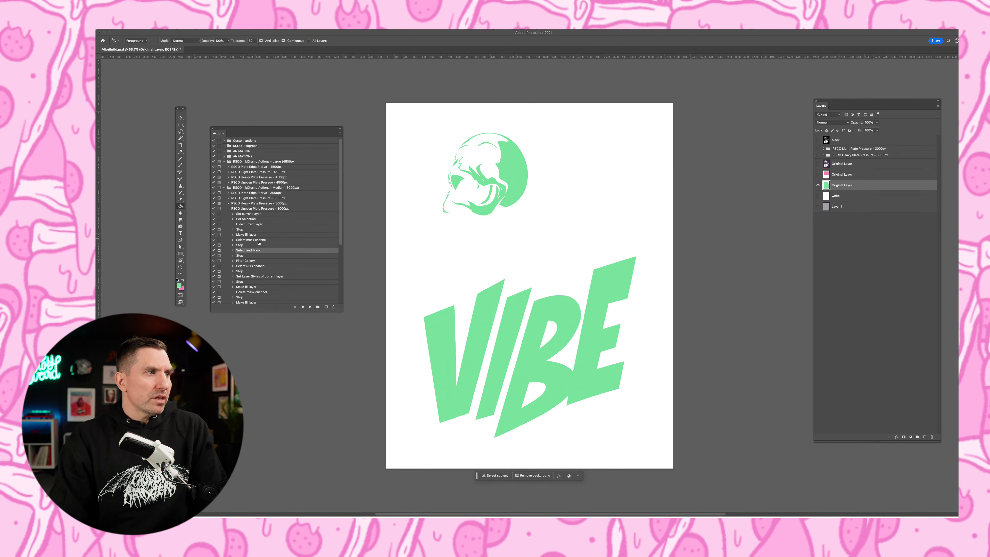
Step: Run the RSCO Plate Edge Starve - 3000px action on the green artwork, naming the ink layer "green" and filling it with the green foreground color
click(227, 209)
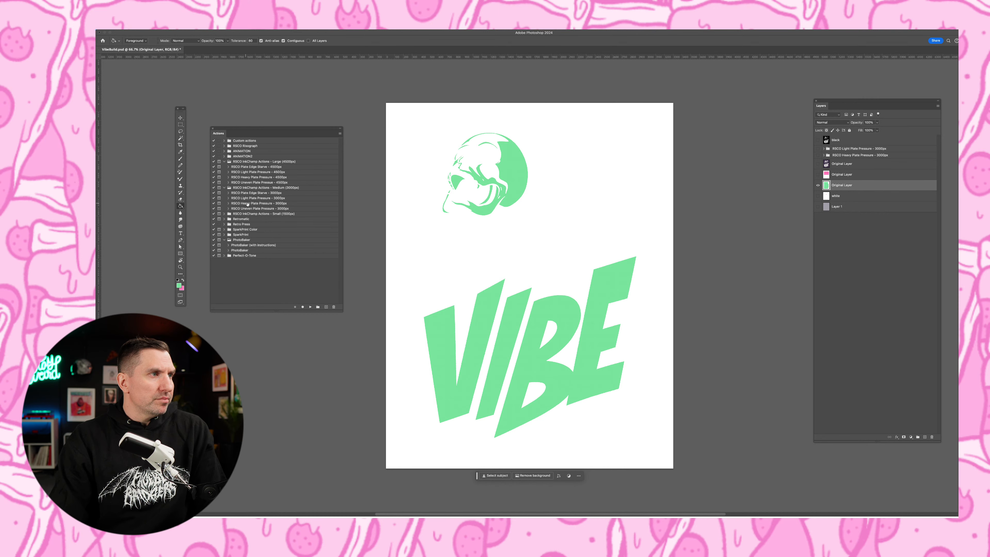
click(251, 198)
click(255, 193)
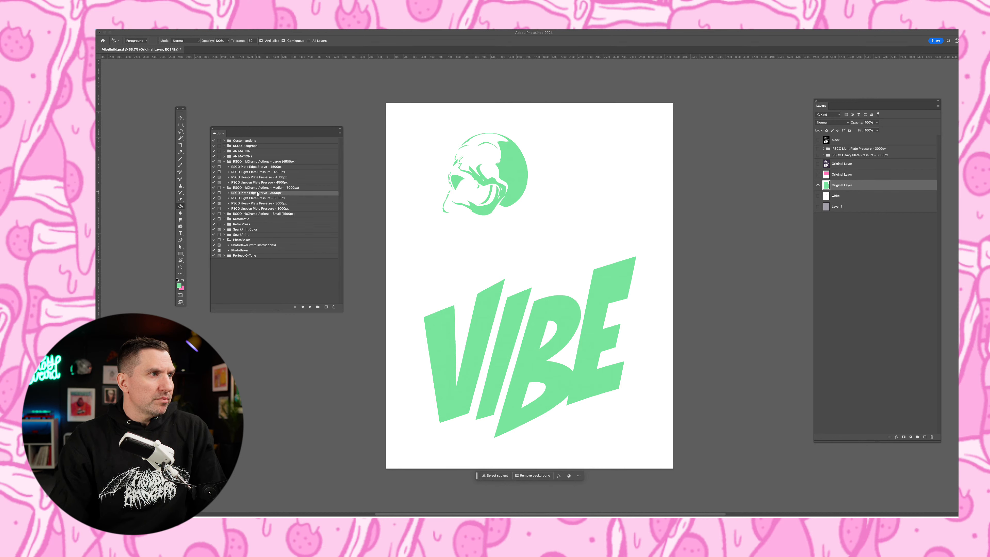
click(310, 307)
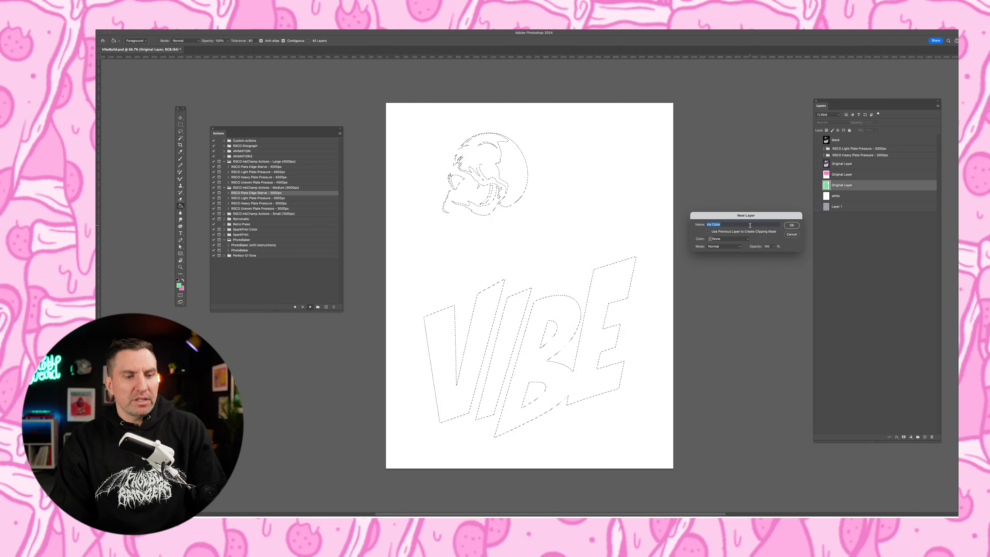
text(green)
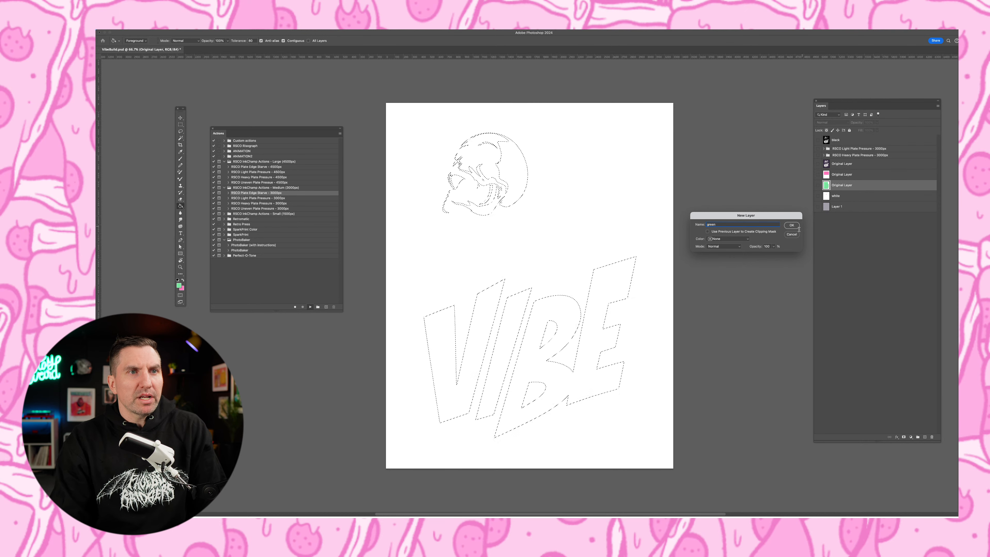
click(798, 227)
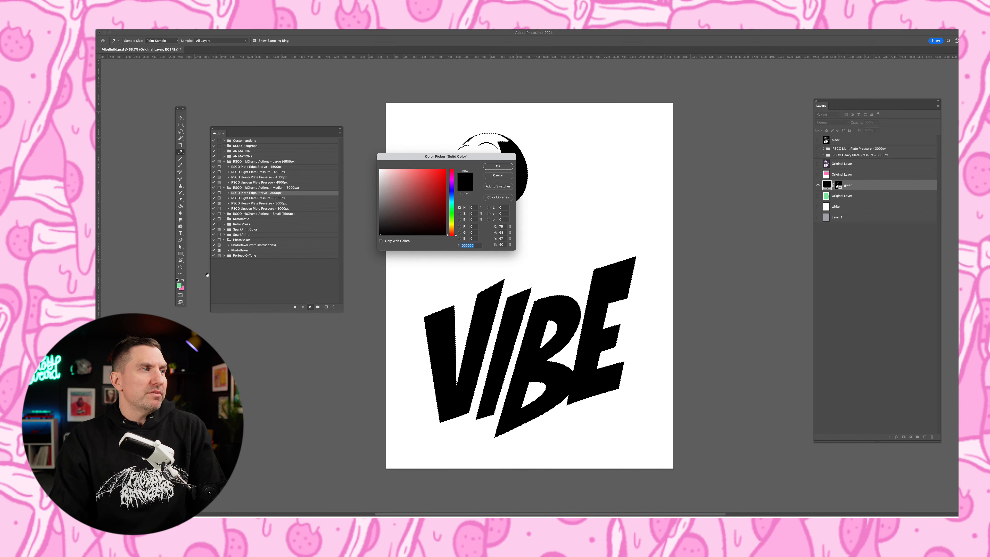
click(179, 284)
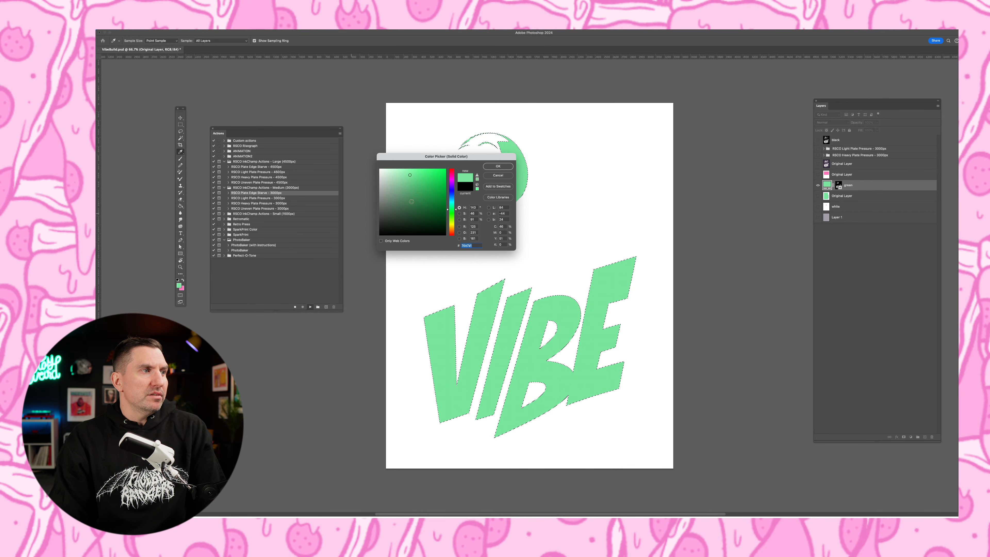
click(493, 168)
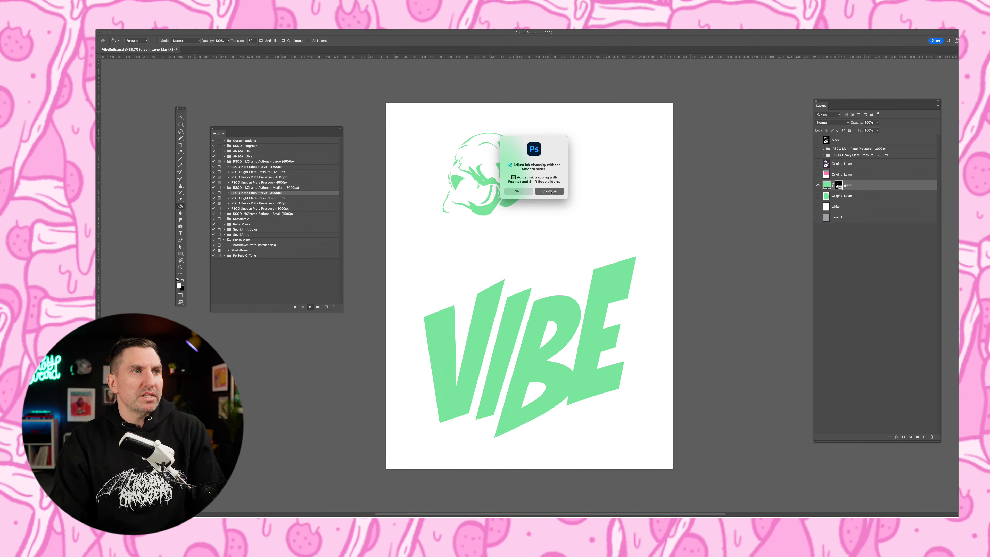
Step: Continue the Plate Edge Starve action and accept its preset Select and Mask refinement for the green ink layer's mask
click(551, 192)
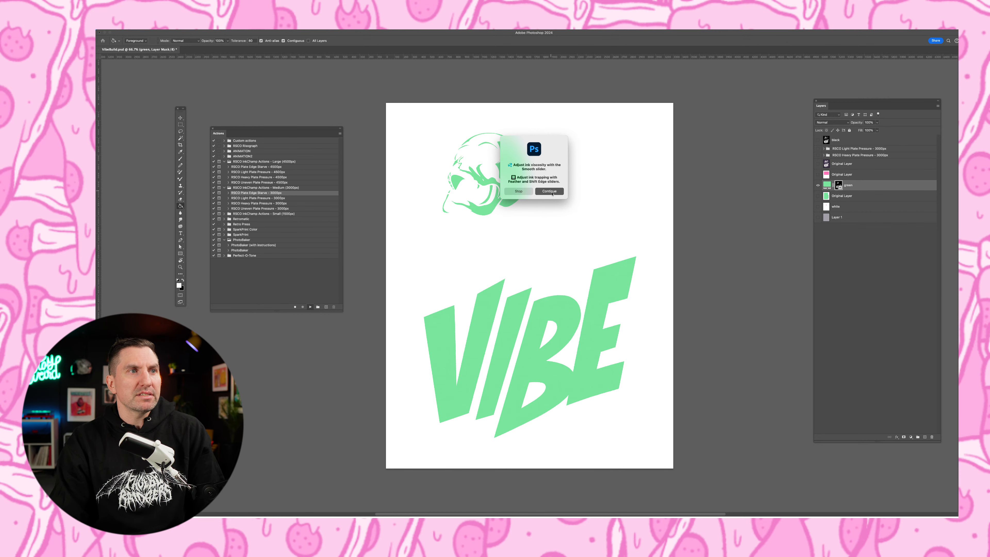
click(552, 192)
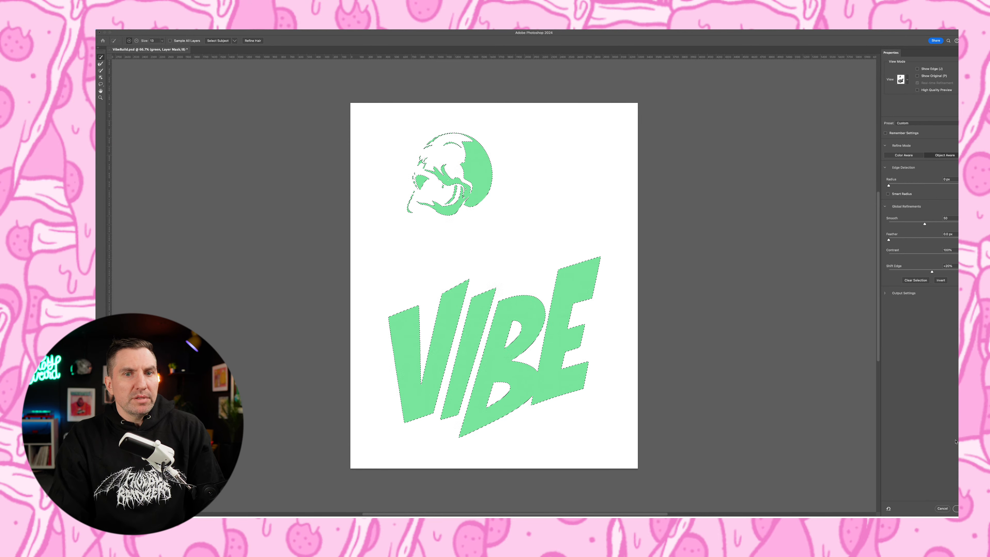
click(956, 508)
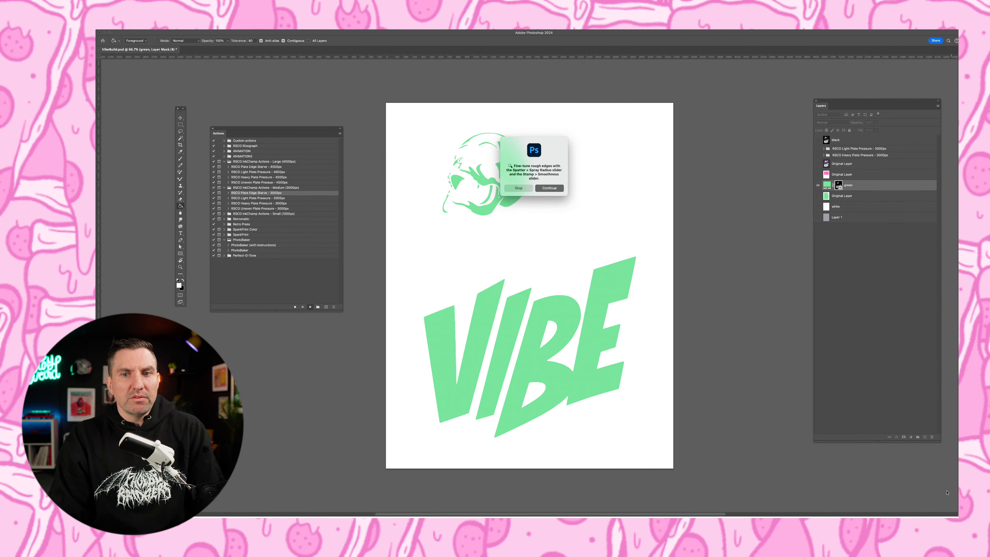
Step: Roughen the green layer's mask edges with the Spatter filter, increasing its Spray Radius and Smoothness
click(549, 188)
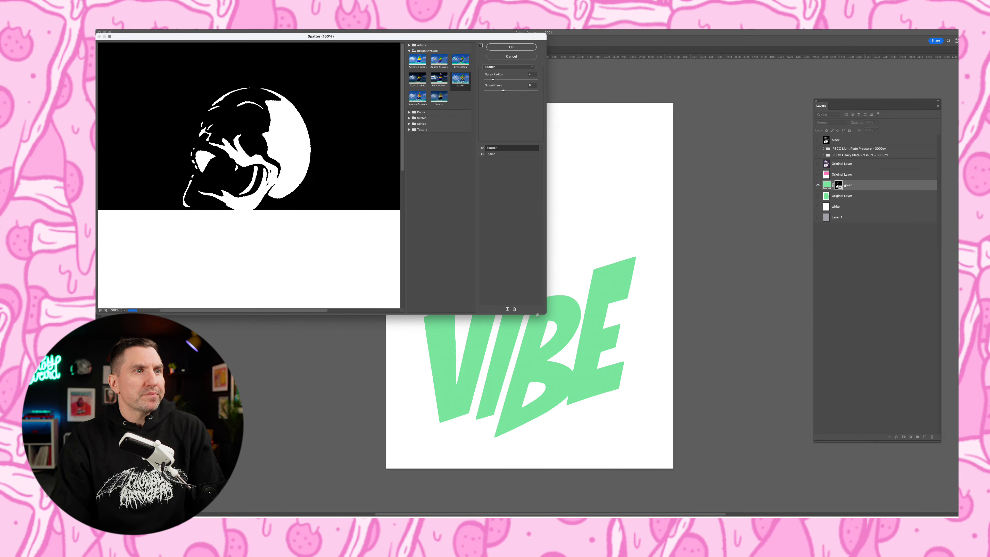
drag(546, 314, 750, 485)
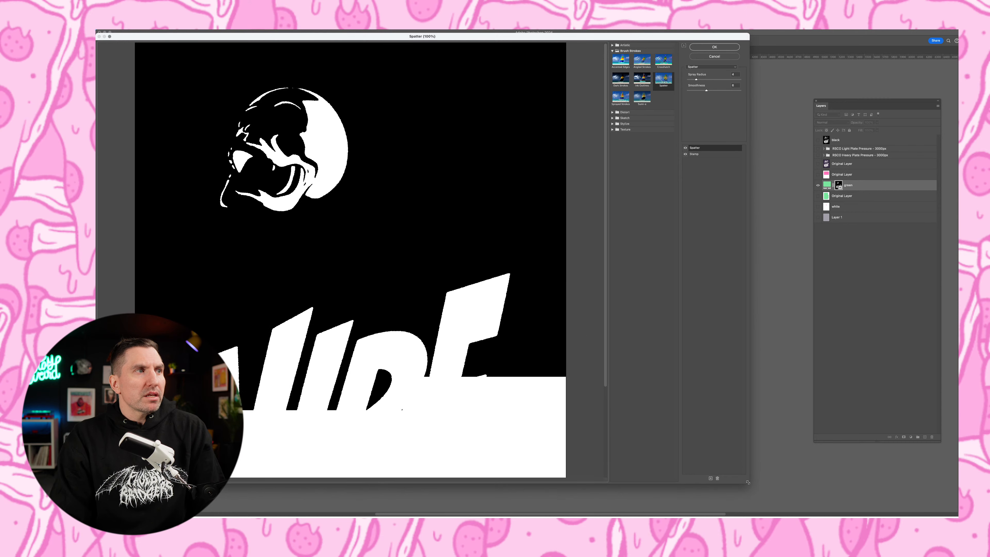
click(701, 79)
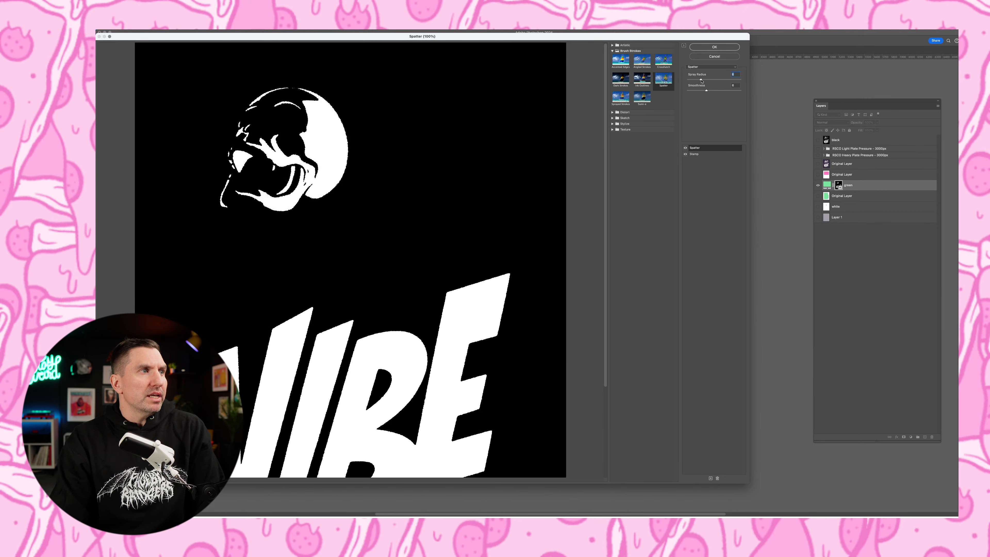
click(711, 91)
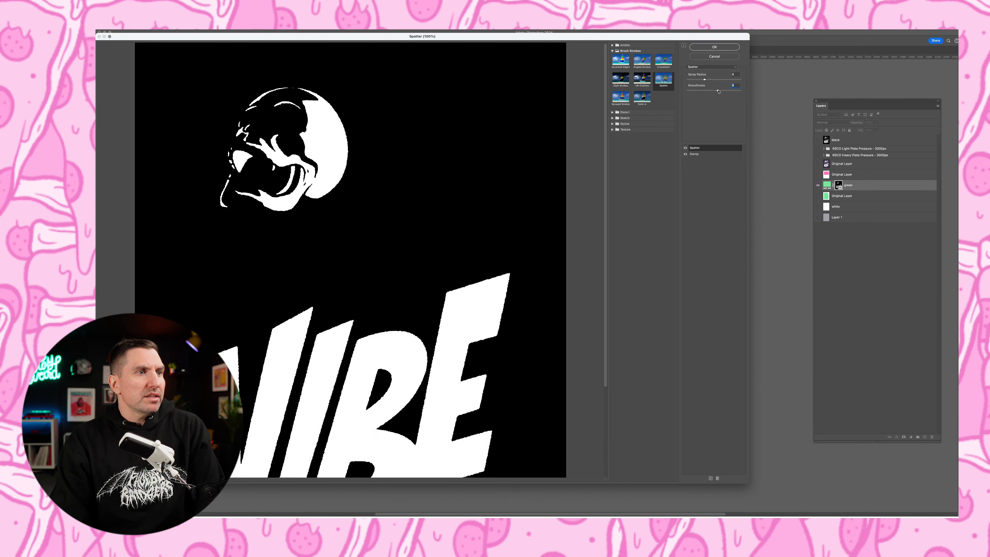
click(714, 47)
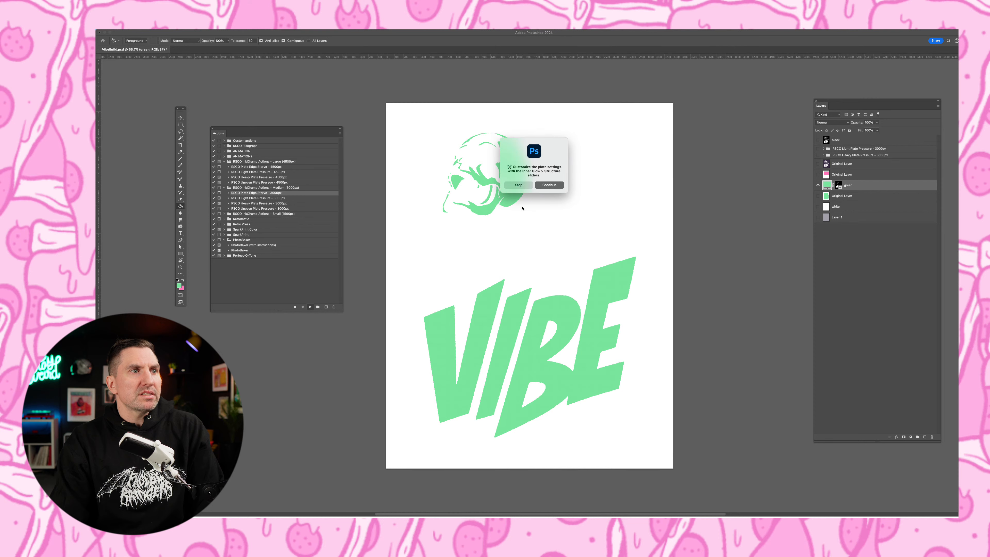
Step: Accept the preset Inner Glow on the green layer and create the Ink Effects layer clipped to it
click(549, 185)
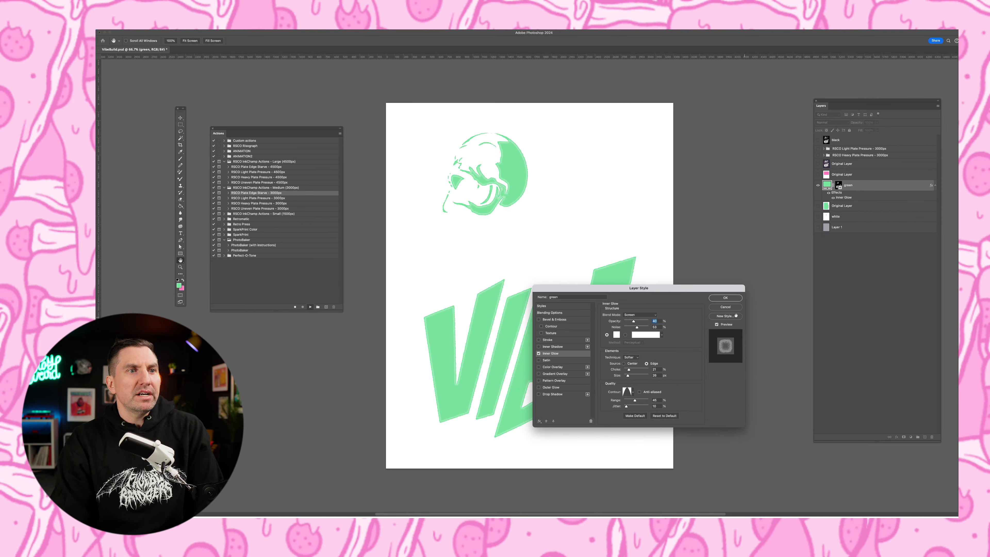
click(725, 298)
click(548, 183)
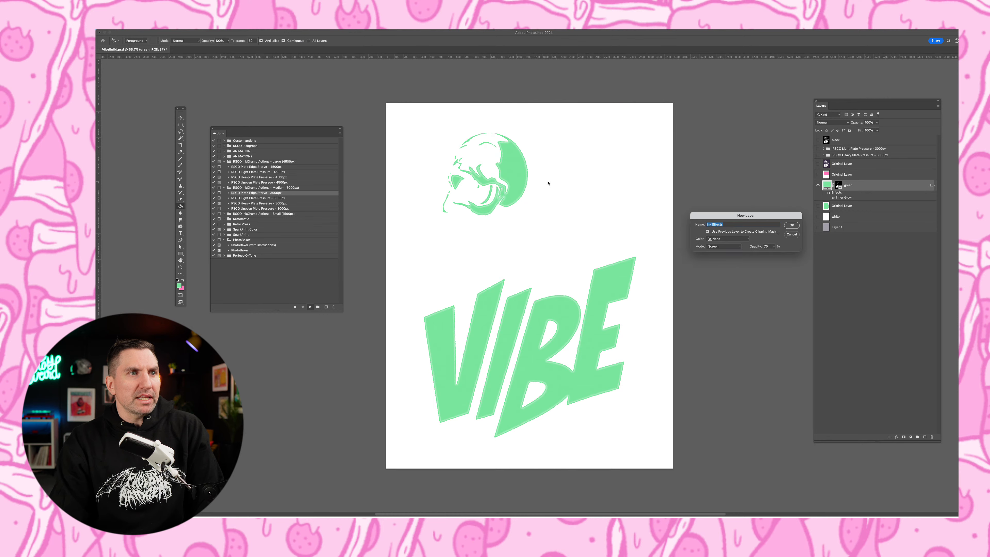
click(796, 229)
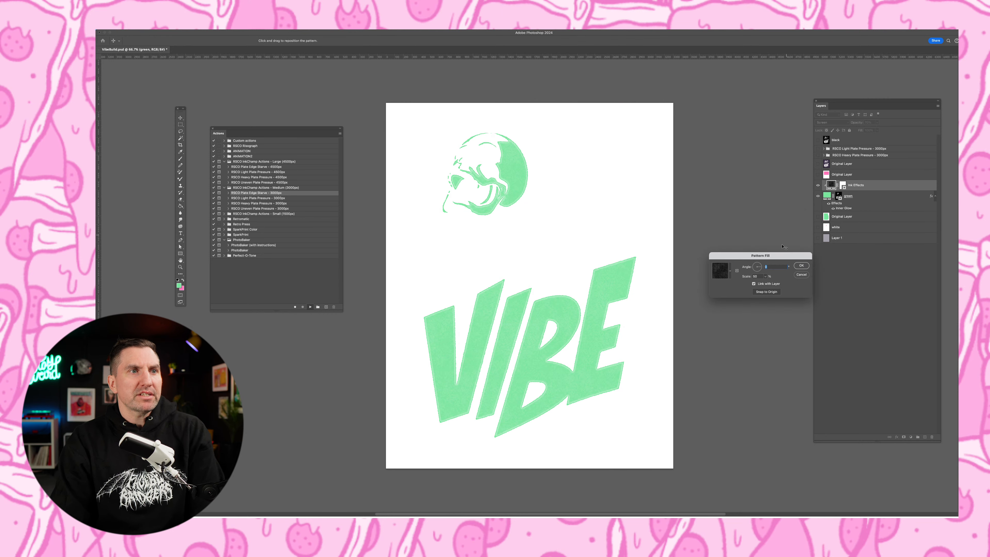
Step: Fill the Ink Effects layer with the second texture of the RSCO InkChamp Ink Effects pattern set
click(730, 271)
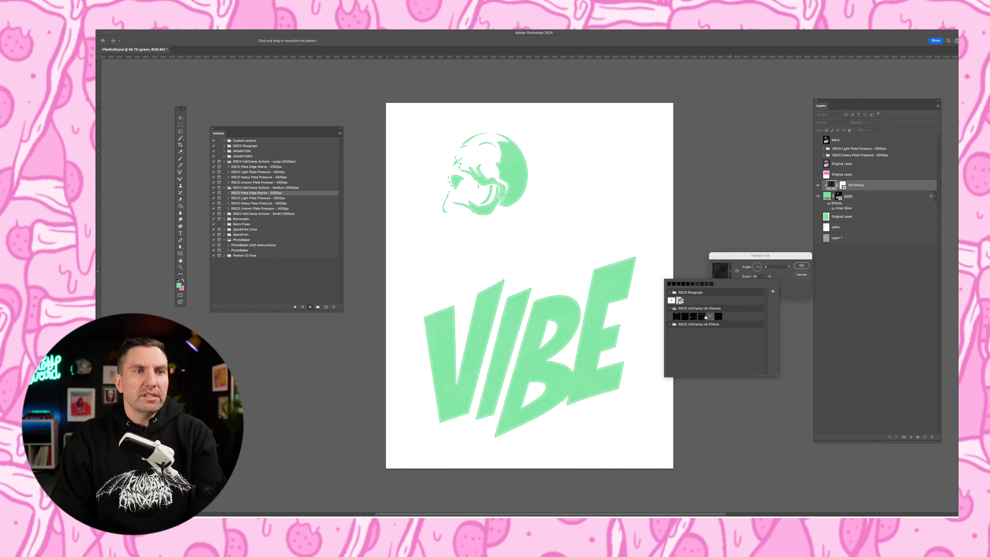
click(670, 308)
click(670, 316)
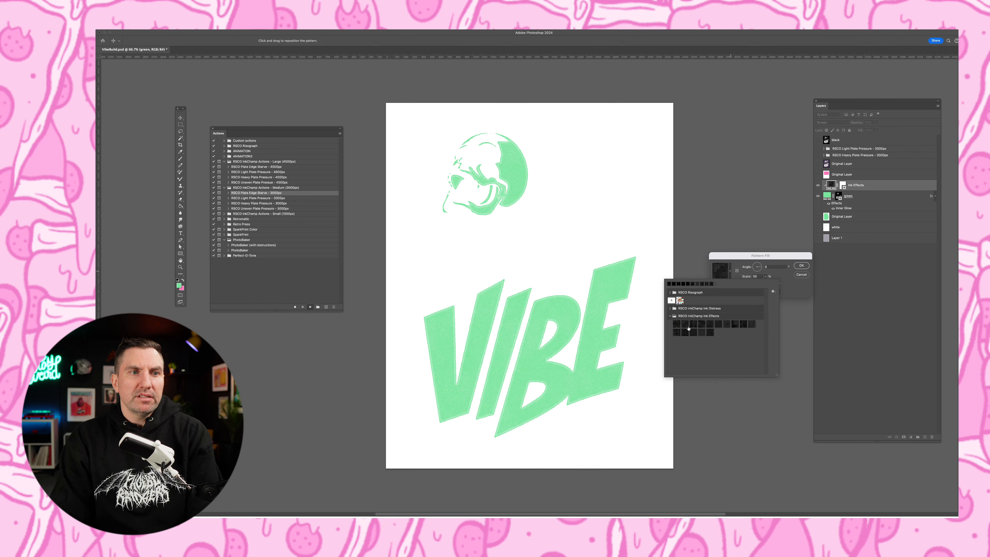
click(686, 325)
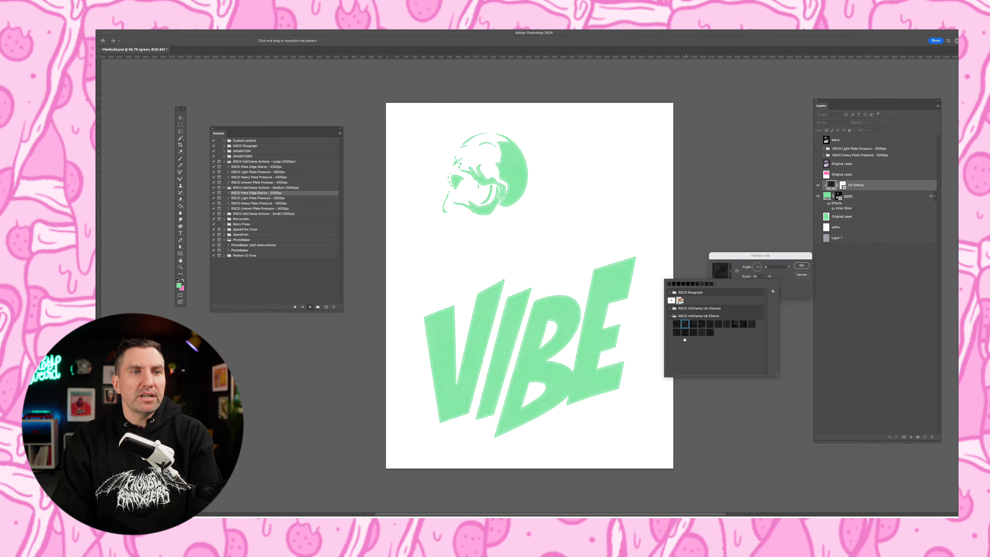
click(684, 333)
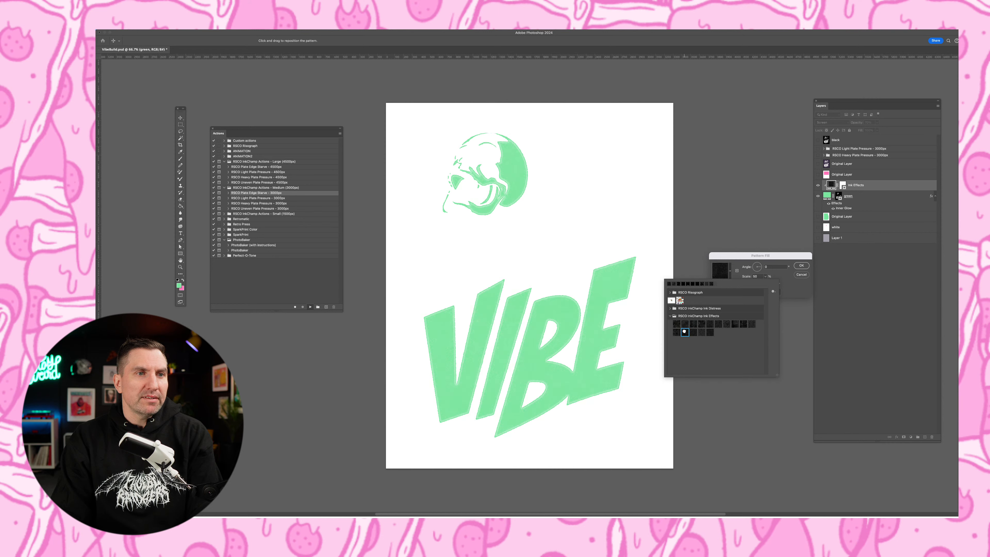
click(686, 324)
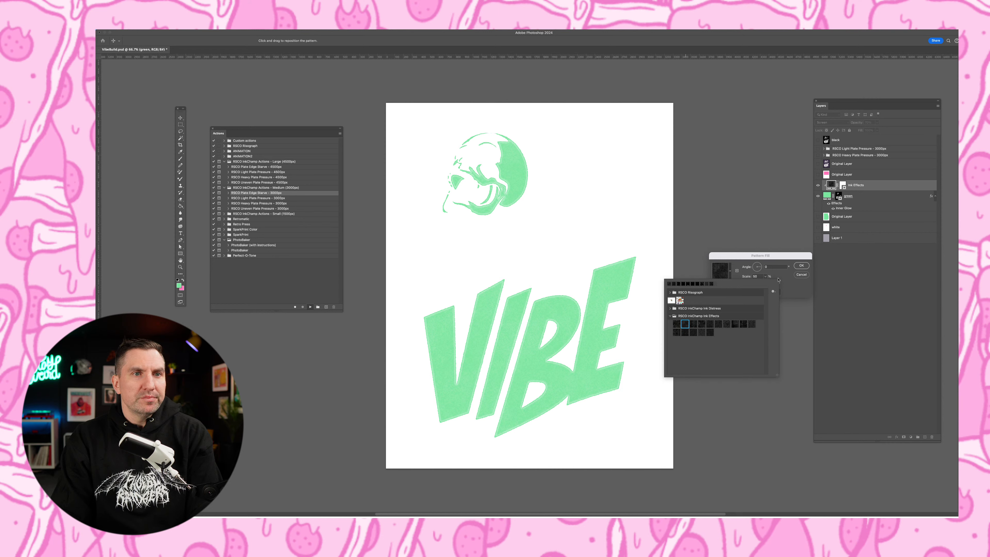
click(800, 266)
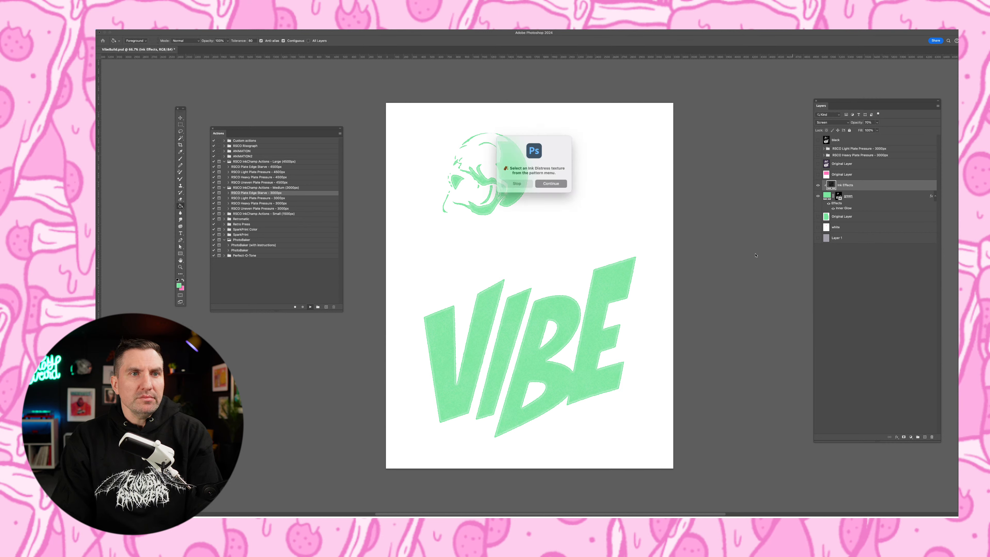
Step: Add the Ink Distress pattern fill, rotate its pattern and give it the first RSCO InkChamp Ink Effects texture
click(557, 181)
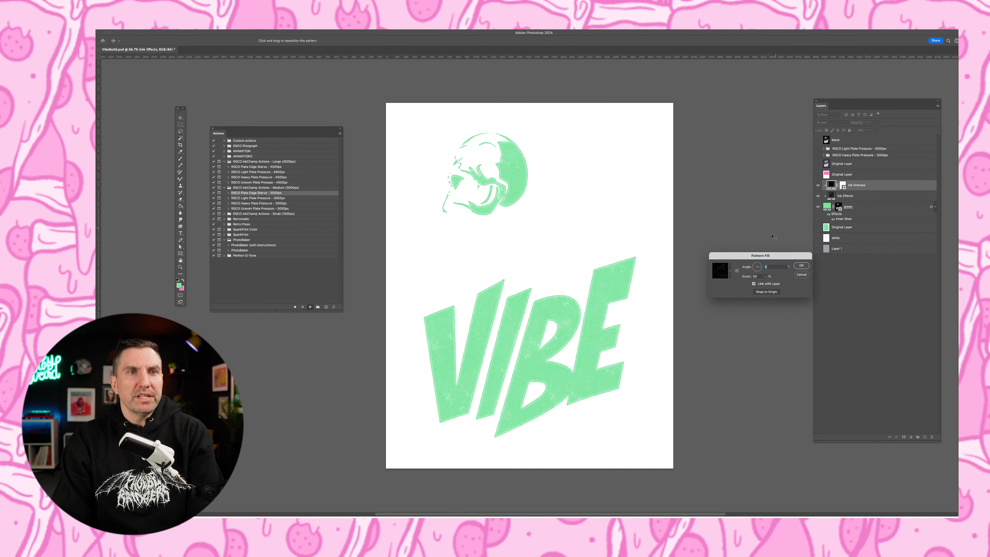
drag(762, 269, 752, 269)
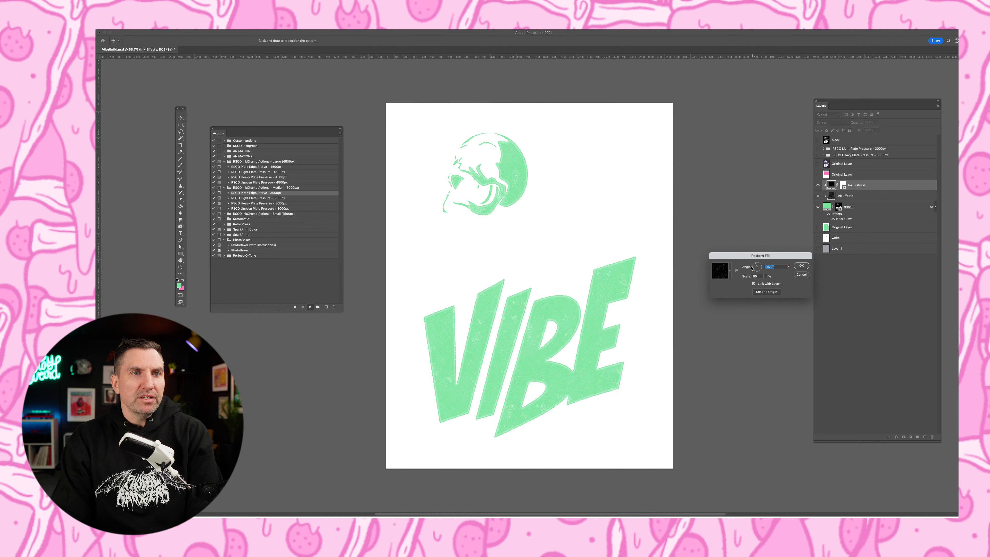
click(731, 272)
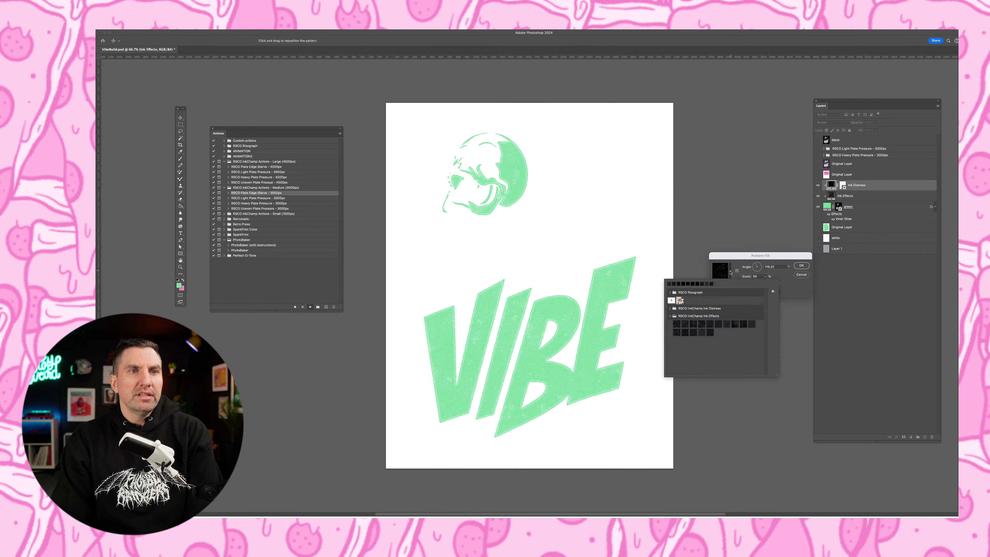
click(693, 332)
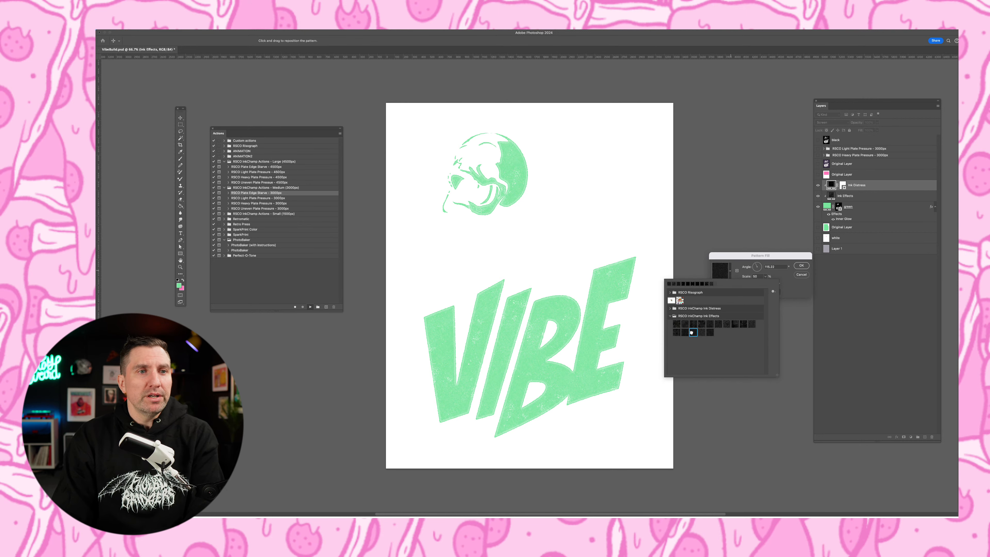
click(709, 332)
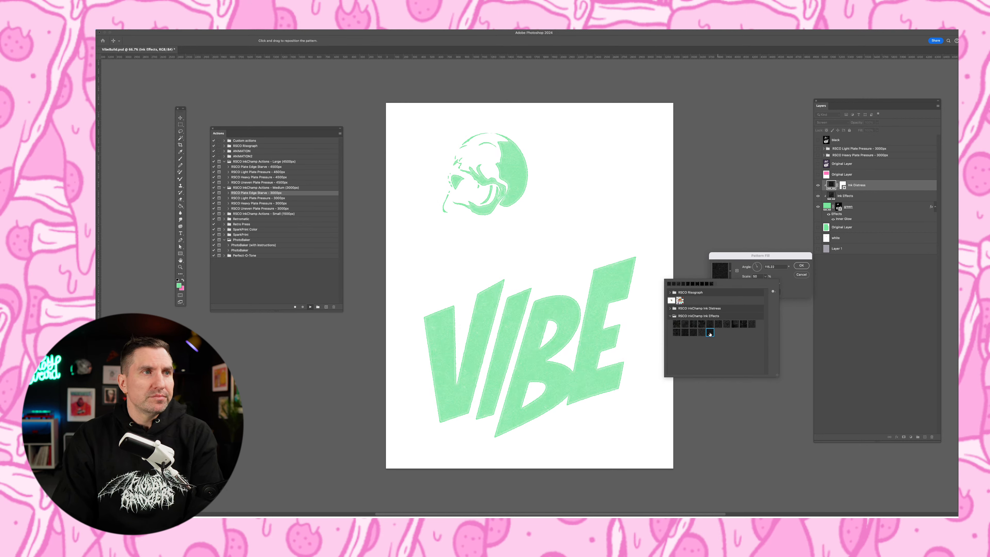
click(683, 324)
click(676, 326)
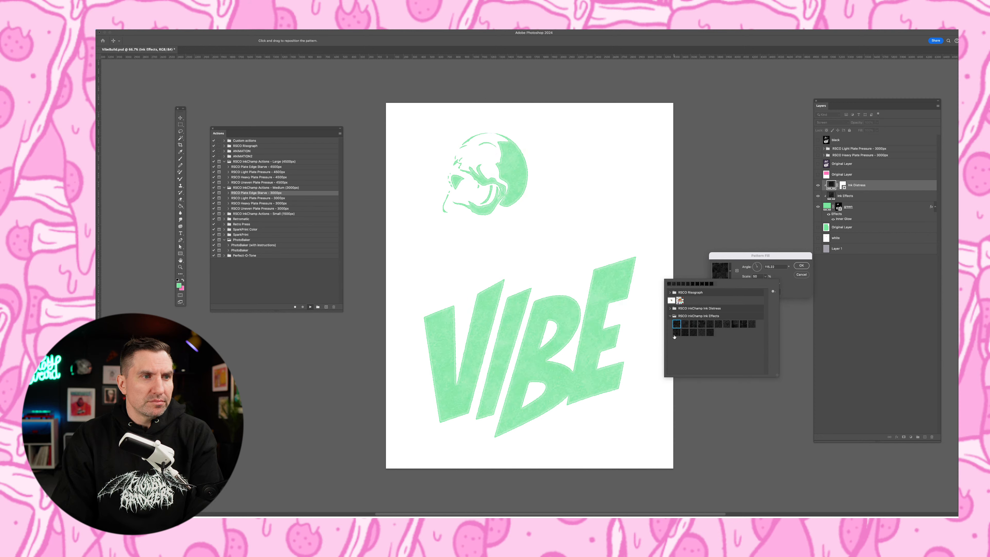
click(800, 268)
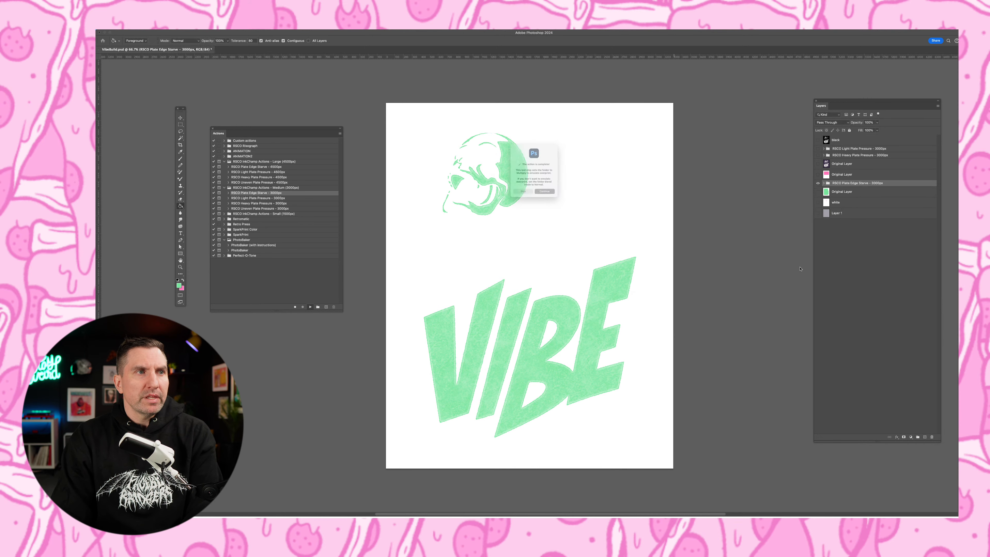
Step: Finish the action and move the RSCO Plate Edge Starve group directly beneath the RSCO Heavy Plate Pressure group
click(559, 201)
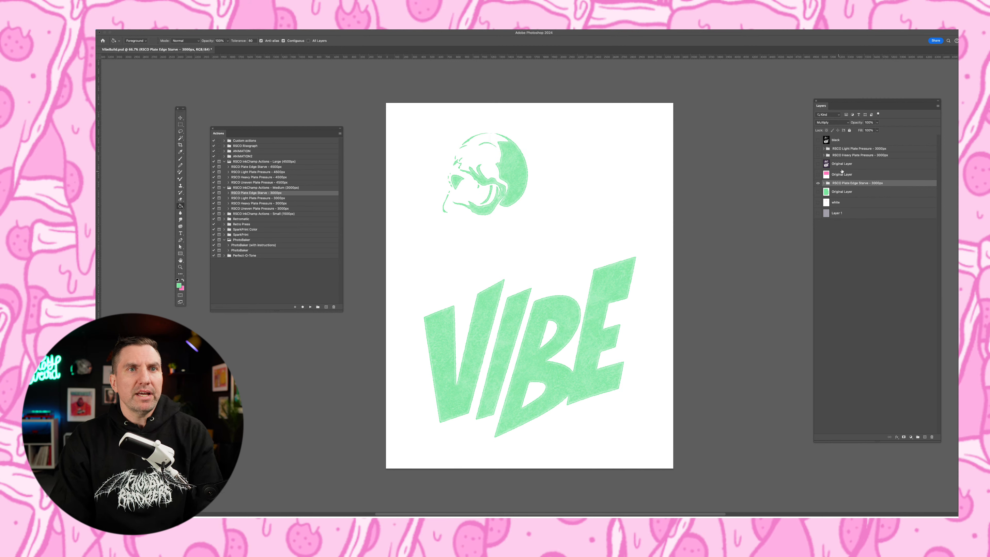
drag(839, 185, 840, 161)
key(ctrl+z)
Step: Show the RSCO Heavy Plate Pressure and RSCO Light Plate Pressure groups and inspect the combined artwork at 100%
click(818, 155)
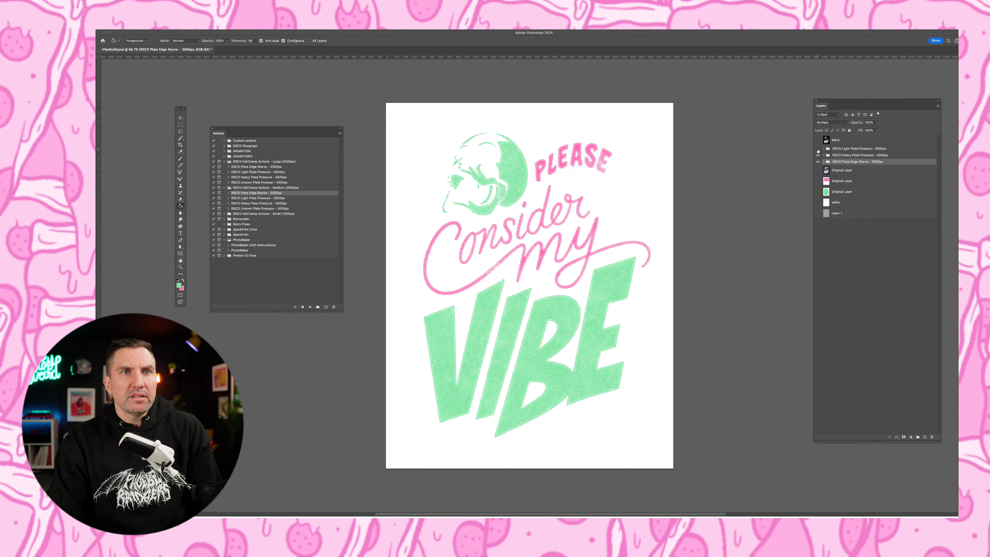
click(818, 149)
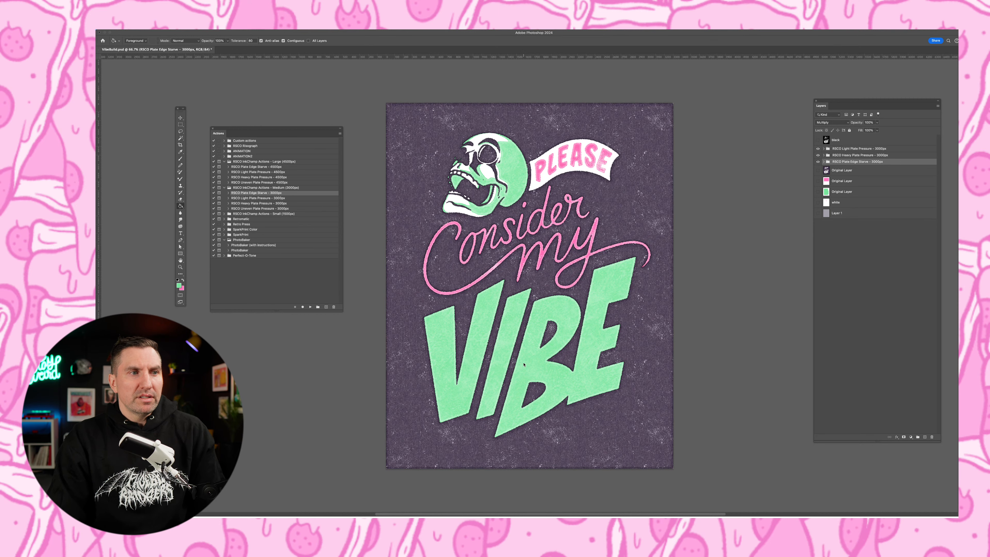
key(super+1)
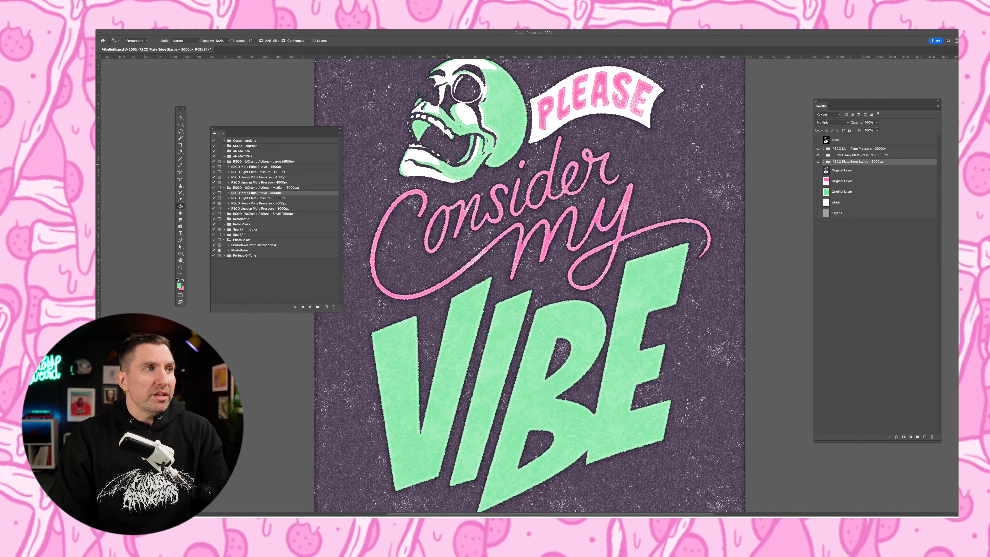
drag(263, 130, 219, 145)
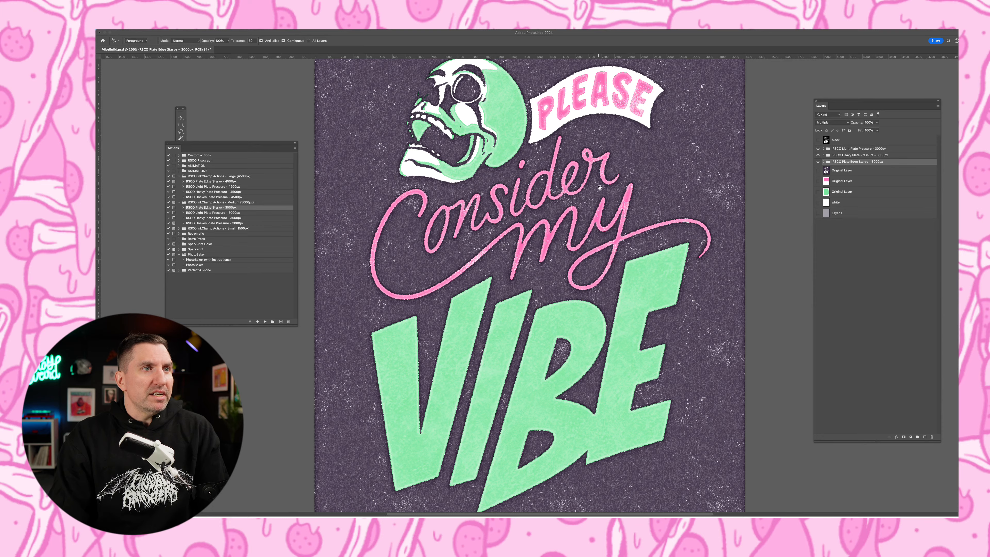
drag(601, 187, 649, 226)
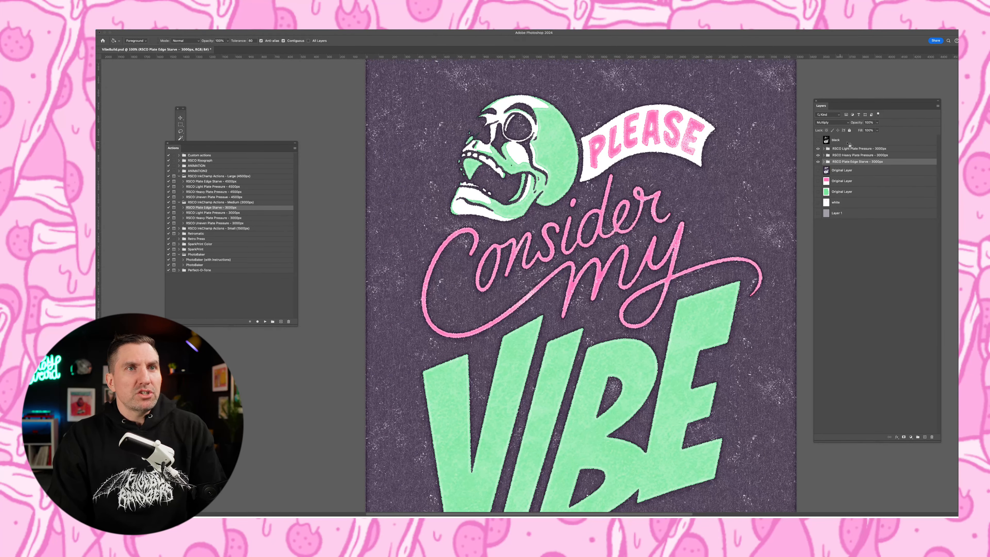
Step: Move the actions list clear of the tools and activate the Move tool
click(846, 184)
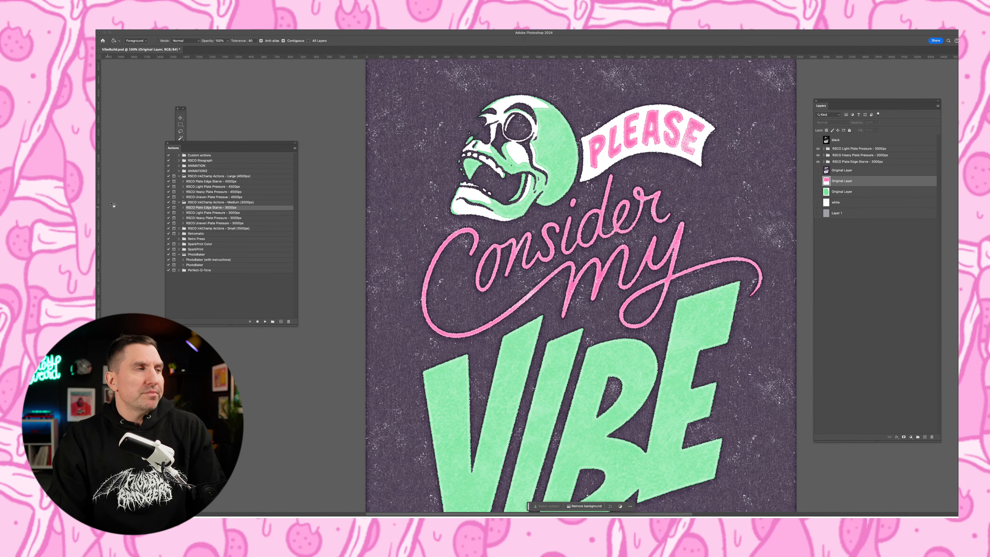
click(842, 191)
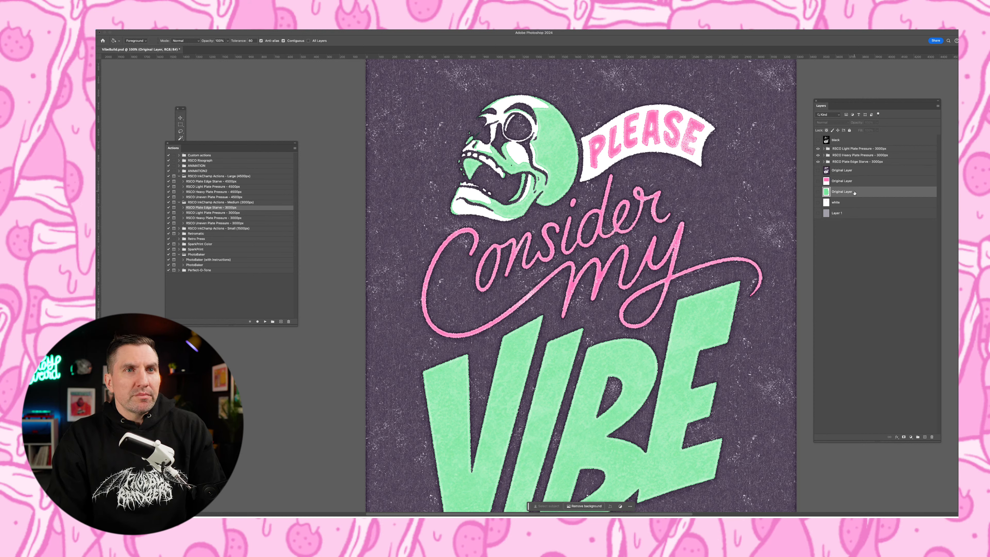
drag(204, 145, 174, 197)
click(181, 117)
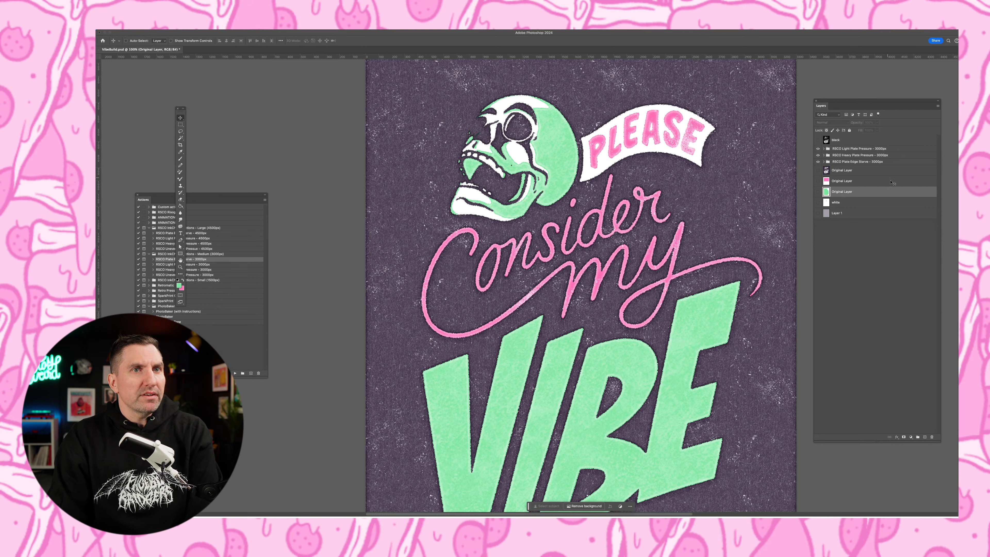
Step: Toggle the Light Plate Pressure and Plate Edge Starve groups to identify their ink colors, and select the Plate Edge Starve group
click(849, 148)
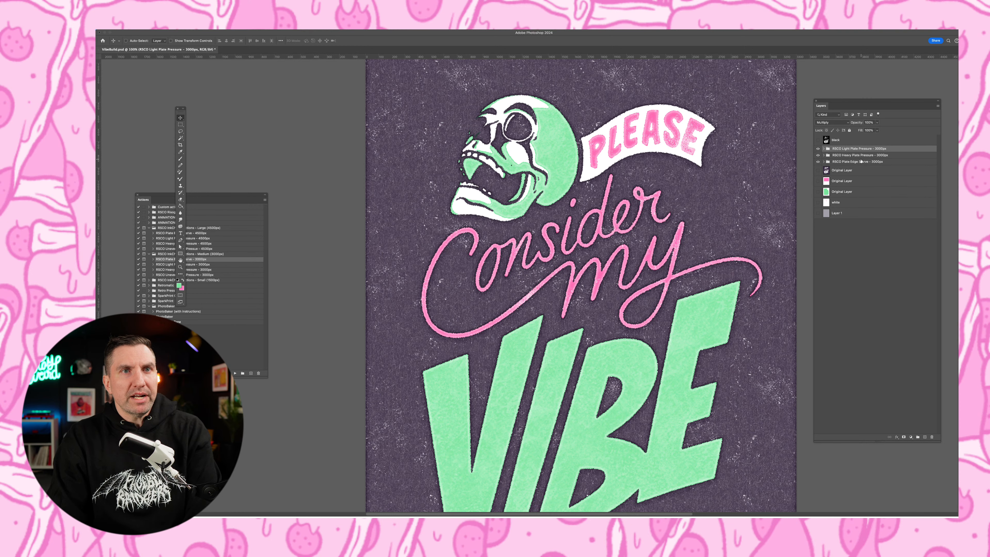
click(818, 148)
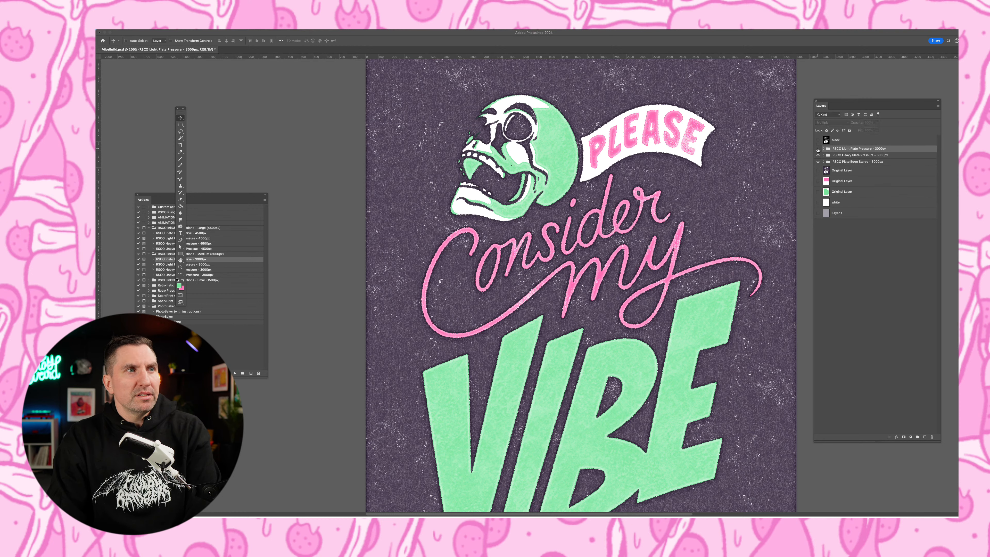
click(818, 148)
click(835, 155)
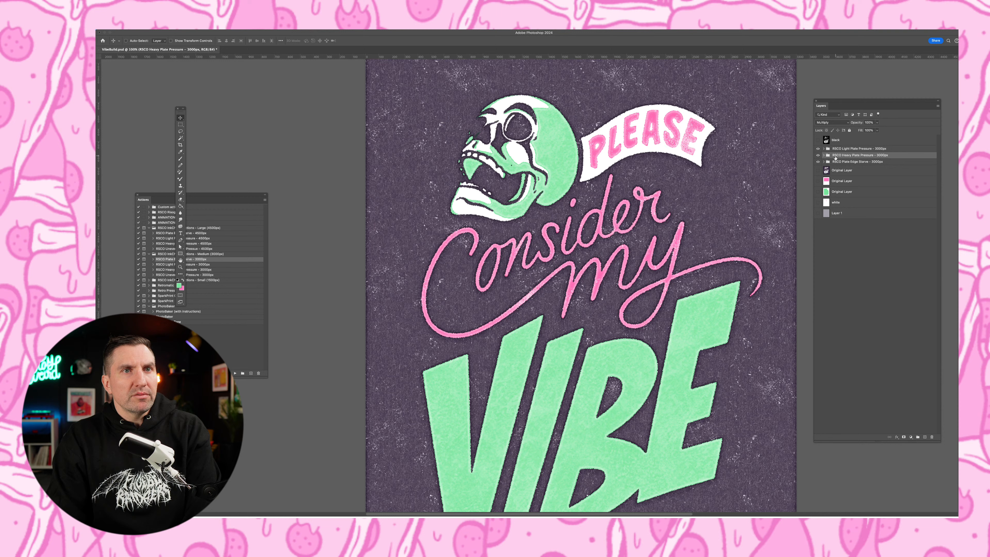
click(818, 161)
click(818, 161)
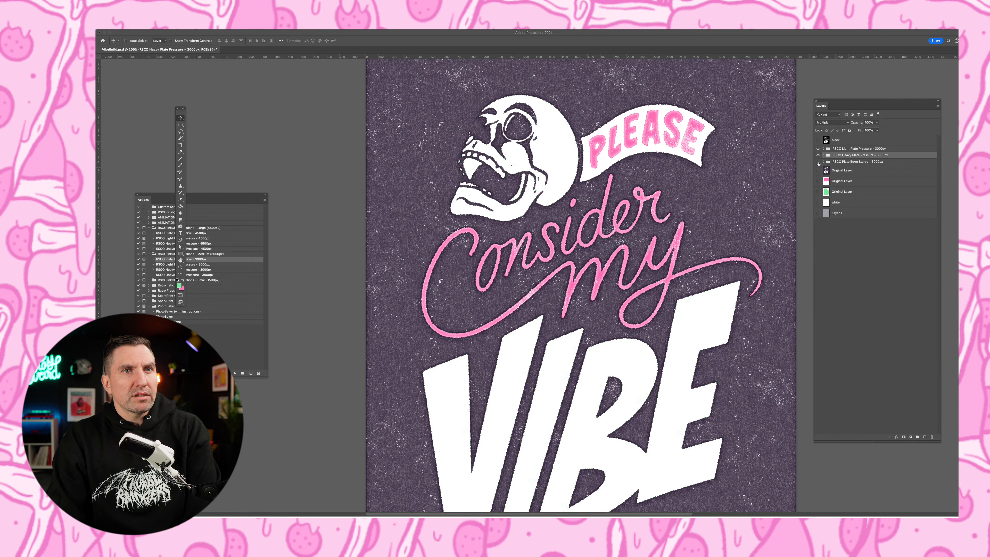
click(843, 164)
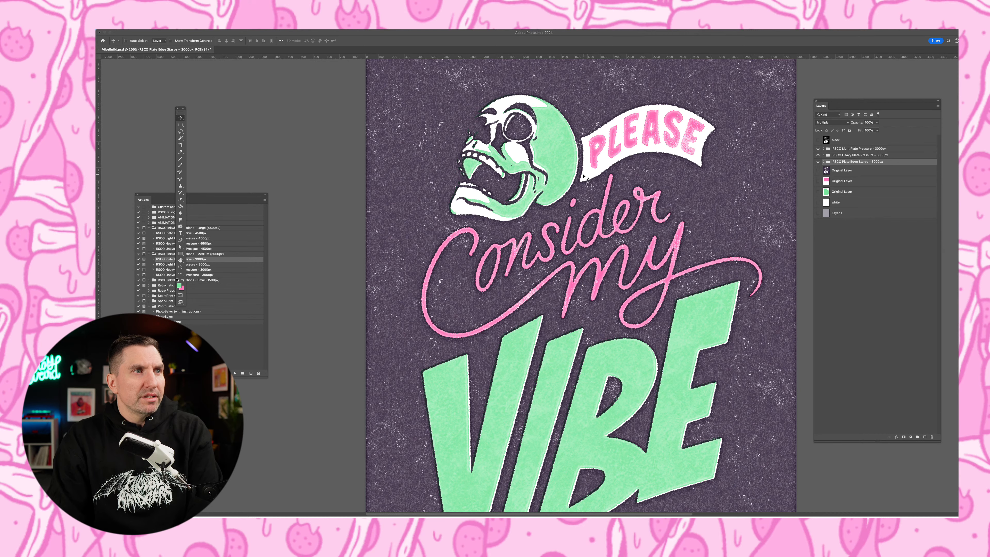
Step: Inspect the ink texture and edges of the Consider lettering and the skull at 300% magnification
key(super+equal)
key(super+equal)
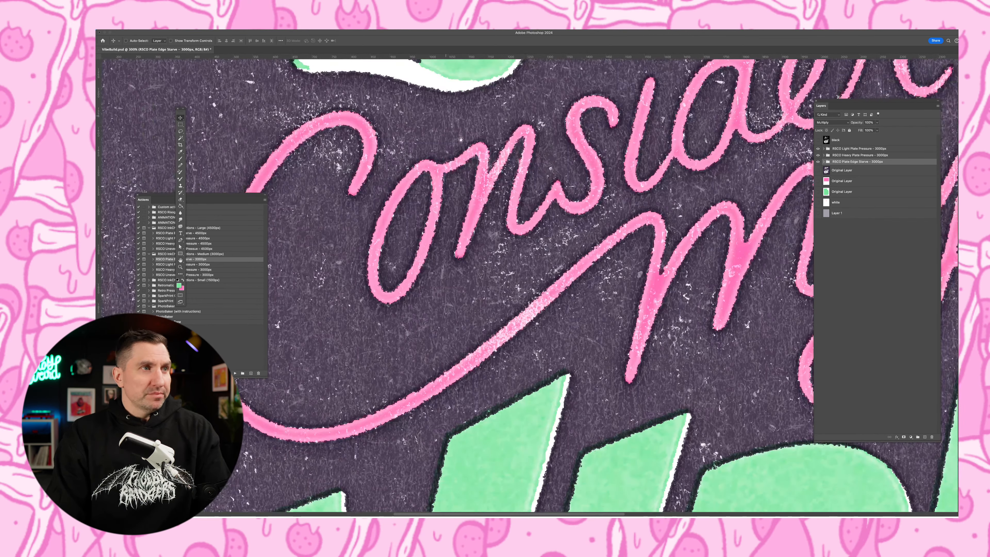
drag(461, 140, 618, 475)
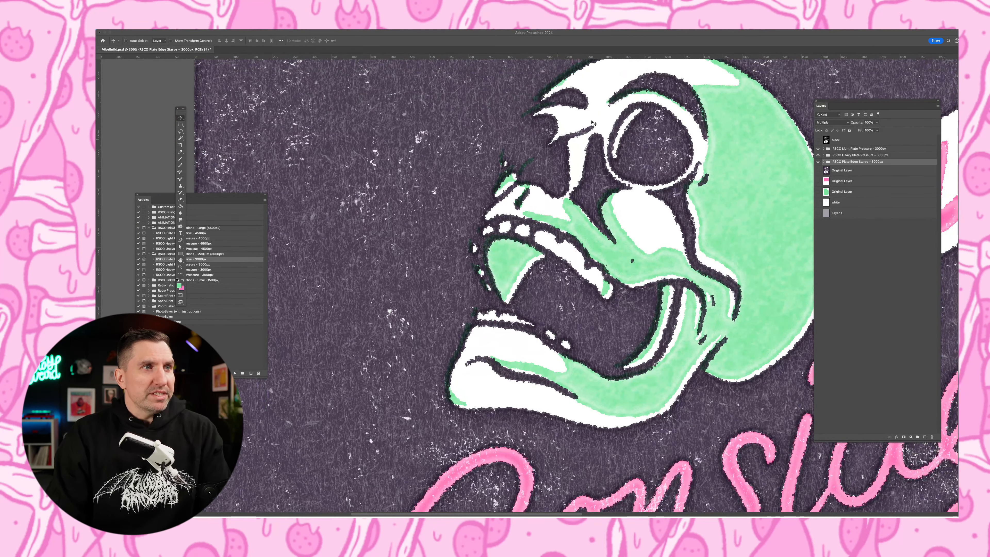
drag(803, 261, 737, 298)
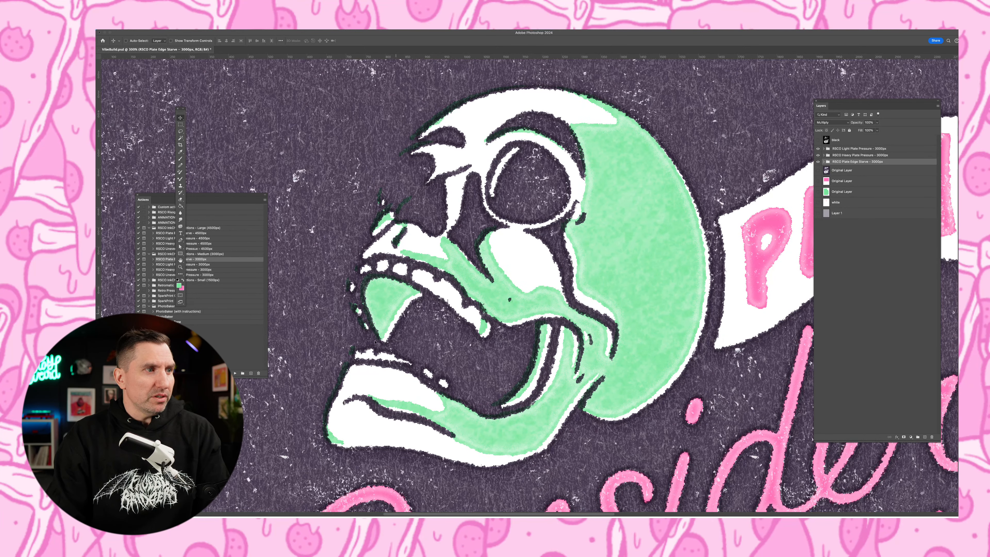
drag(680, 386, 642, 316)
key(super+minus)
key(super+minus)
key(super+minus)
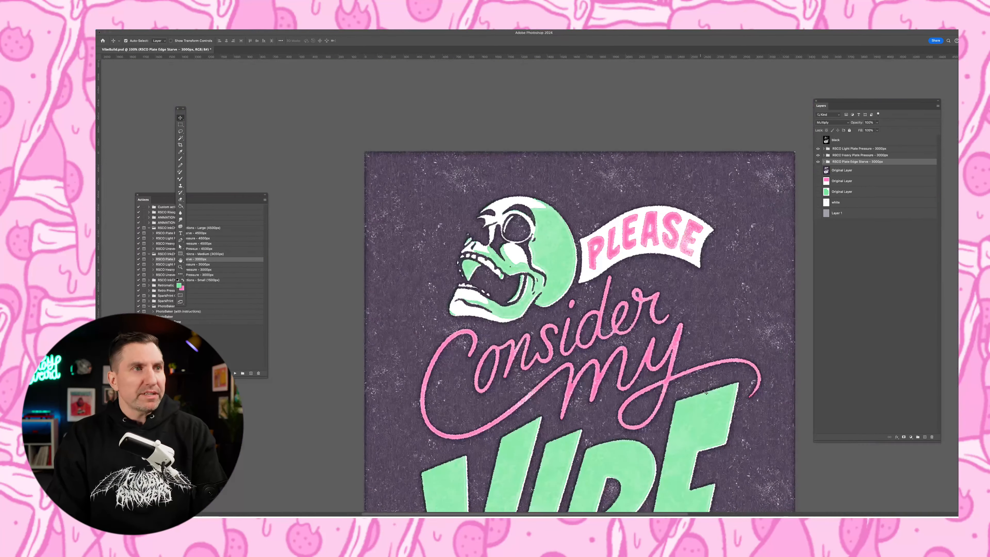
Step: Review the full poster composition, comparing the textured print at 66.7% and 100% magnification
drag(653, 410, 628, 328)
key(super+plus)
key(super+minus)
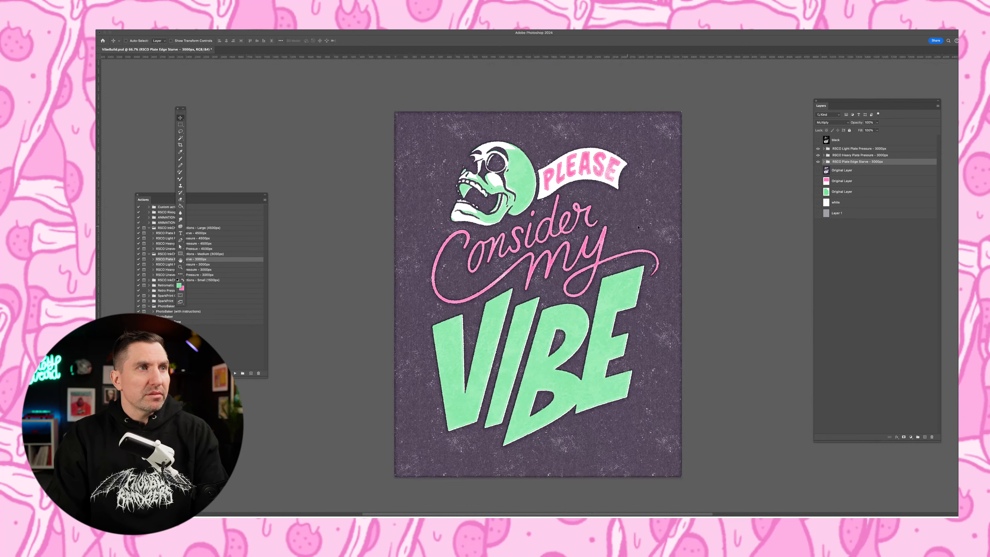
key(super+plus)
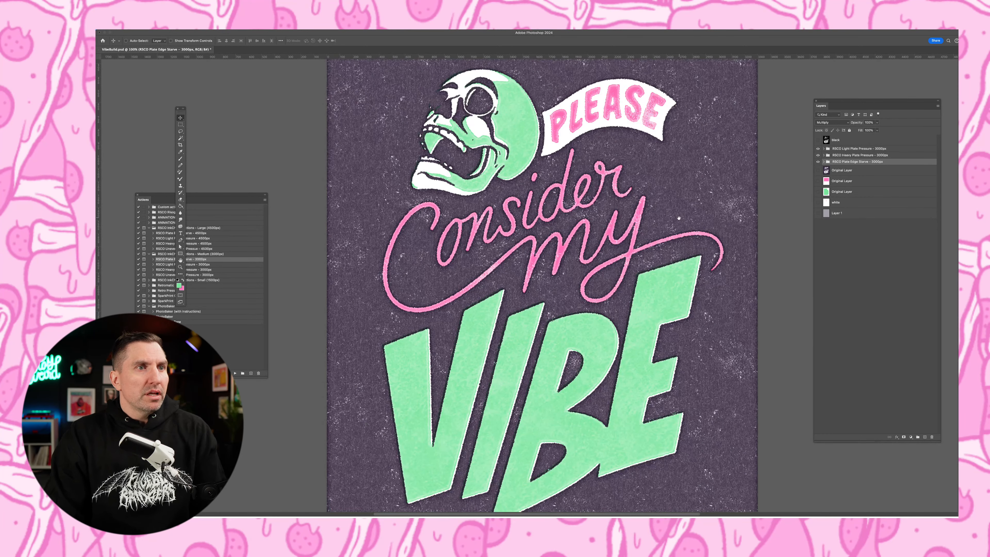
drag(679, 218, 671, 242)
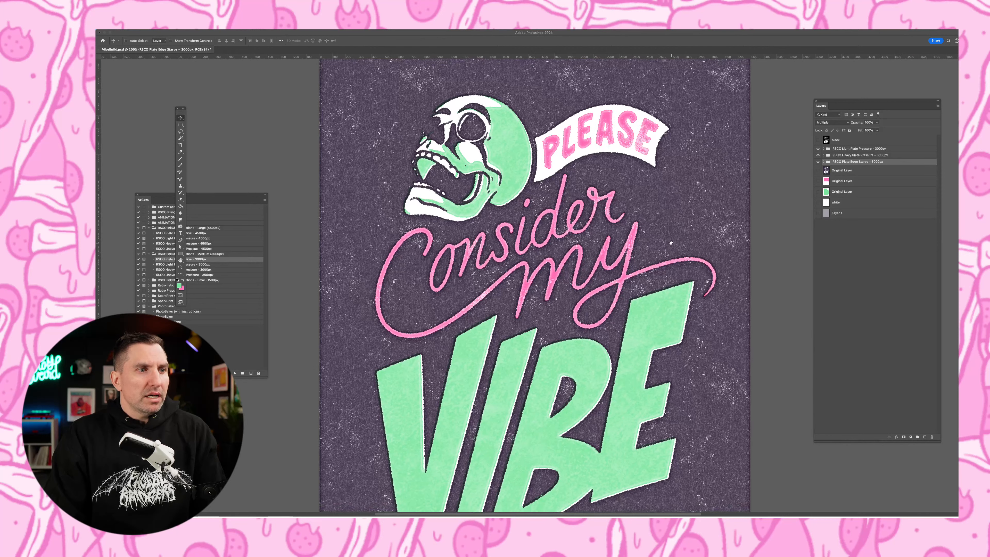
key(super+minus)
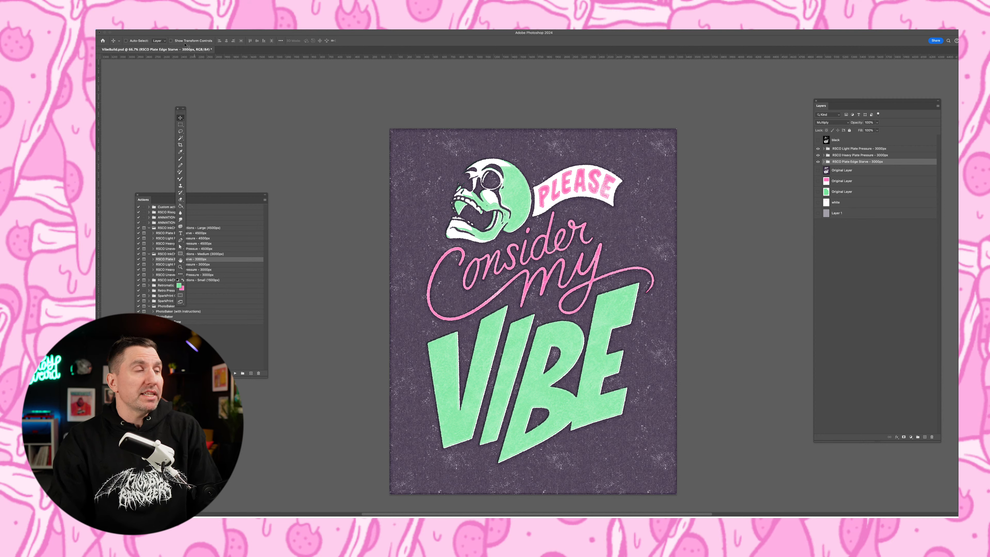
Step: Quick-export the artwork as a PNG into the build files folder under a new Vibe file name
click(156, 27)
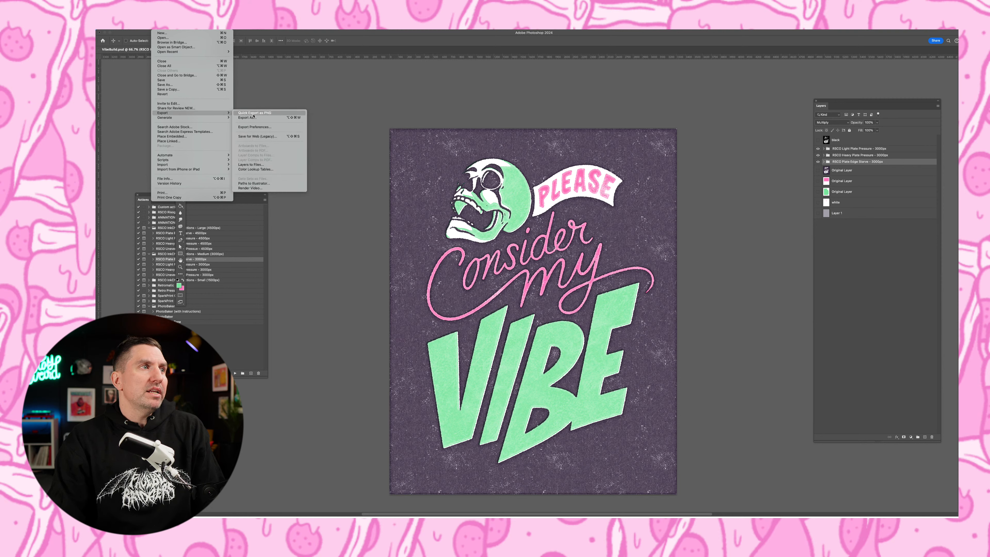
click(249, 113)
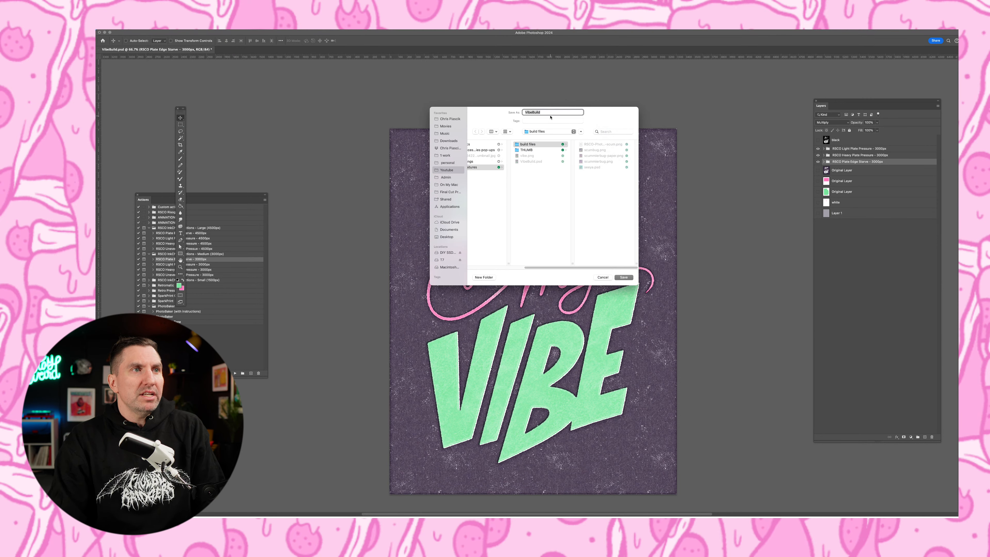
click(550, 112)
key(BackSpace)
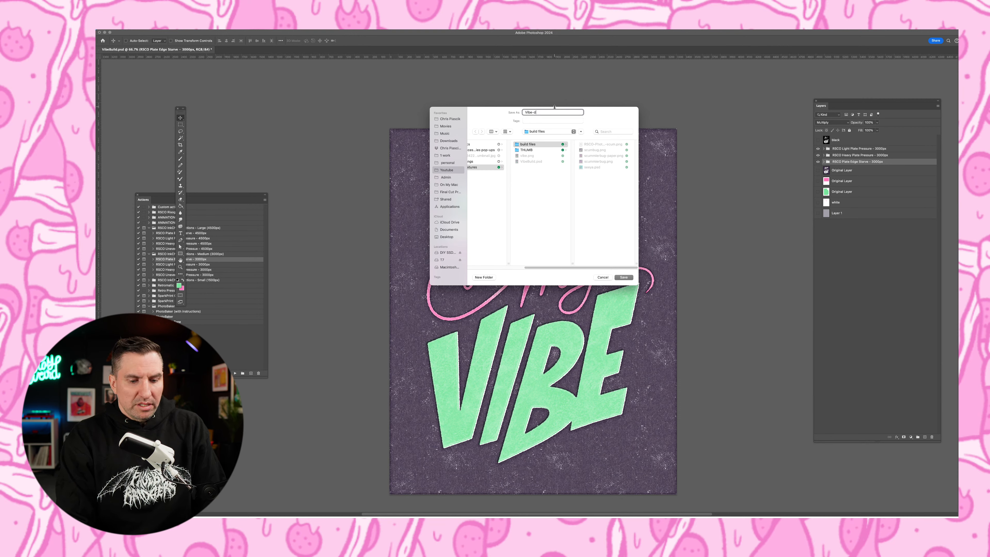
key(Return)
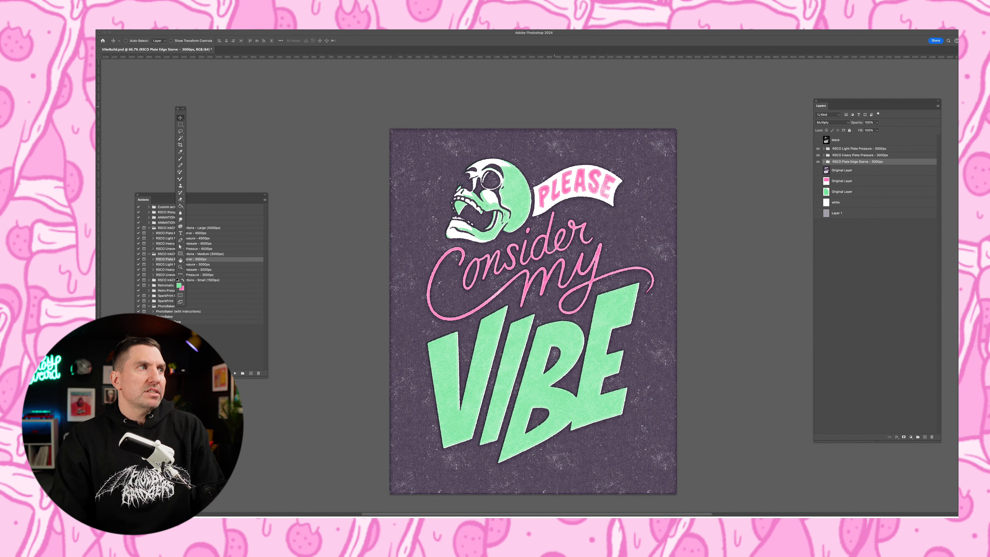
Step: Start opening a file, move the file browser clear of the artwork, and show the RetroSupply Co folder's contents with full names
click(157, 27)
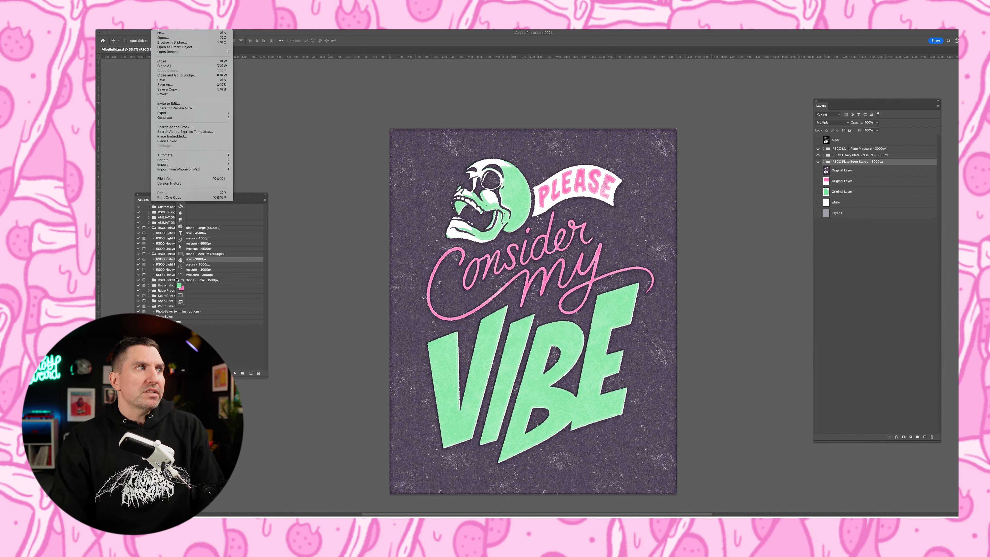
click(161, 37)
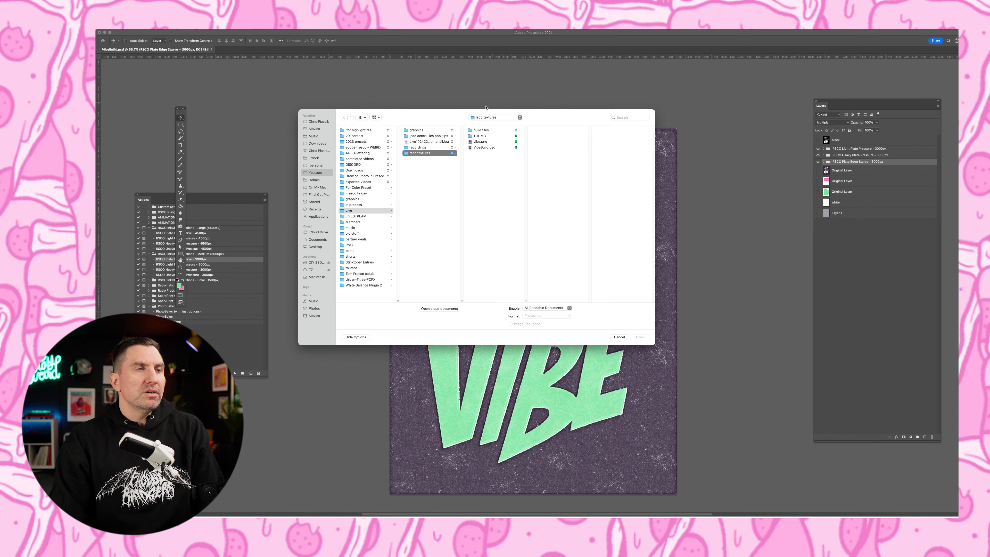
drag(477, 113, 696, 145)
click(435, 270)
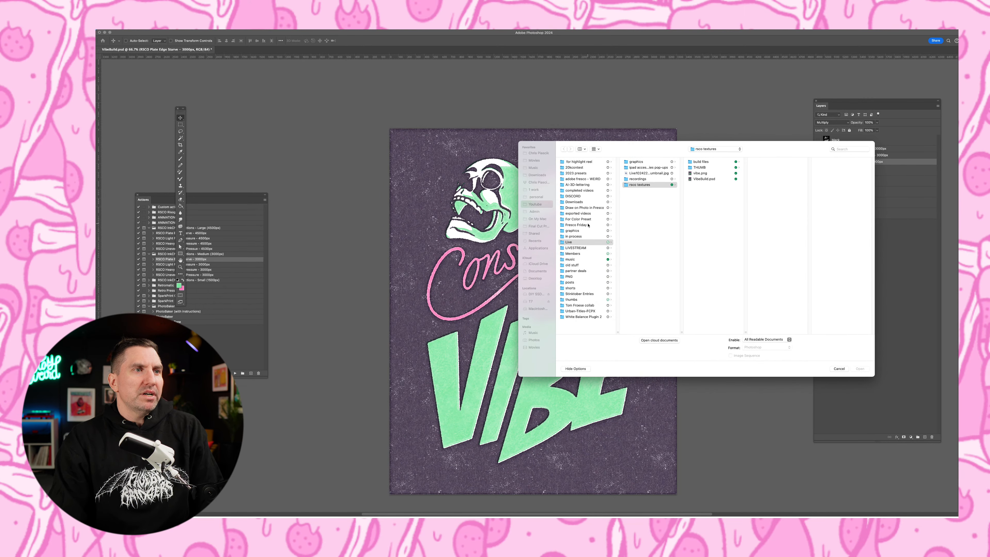
drag(624, 149, 644, 112)
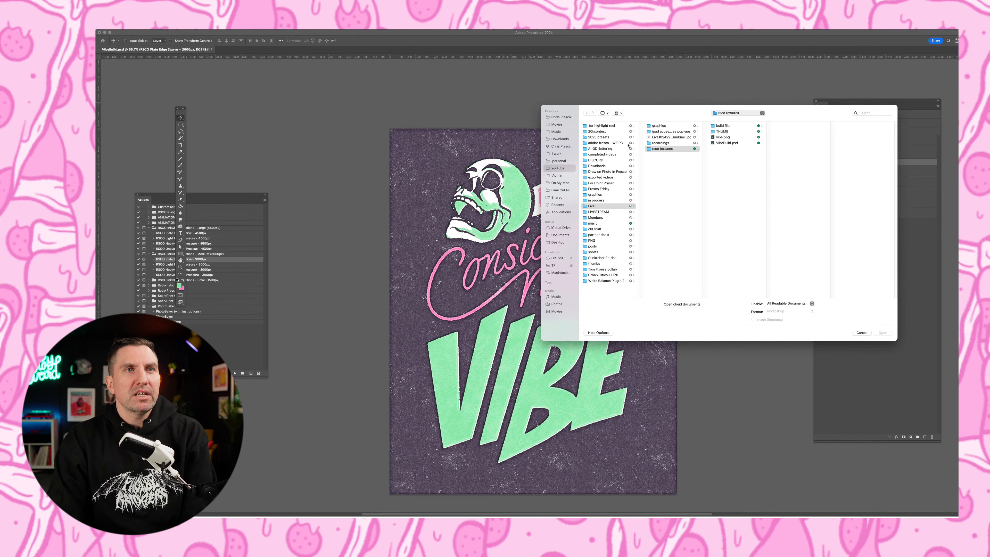
click(565, 140)
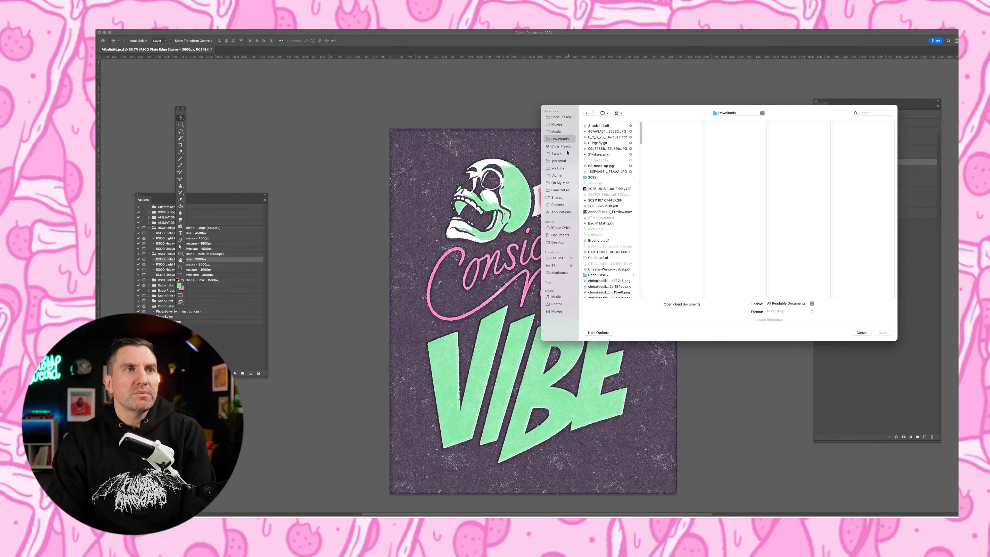
click(561, 117)
click(611, 128)
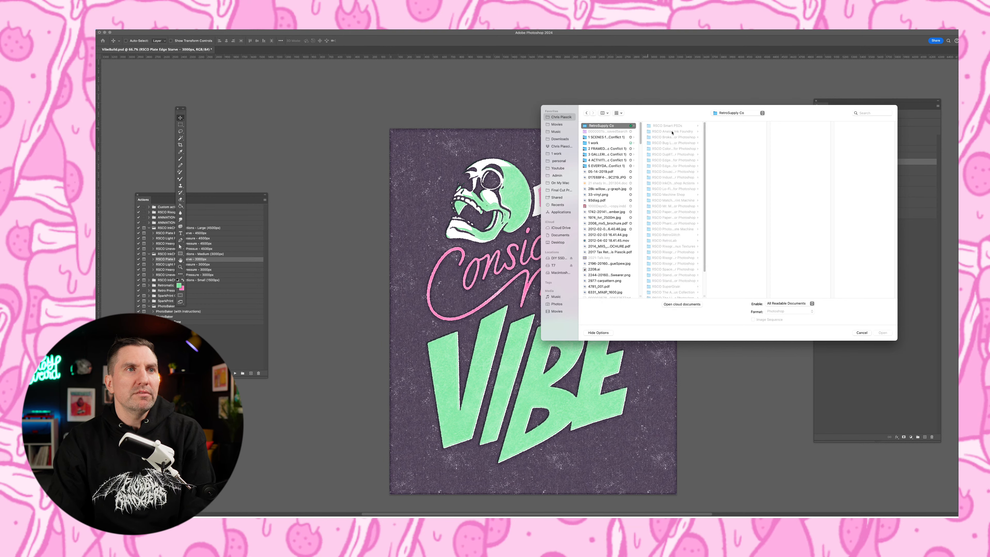
drag(706, 297, 776, 295)
scroll(776, 293, down, 3)
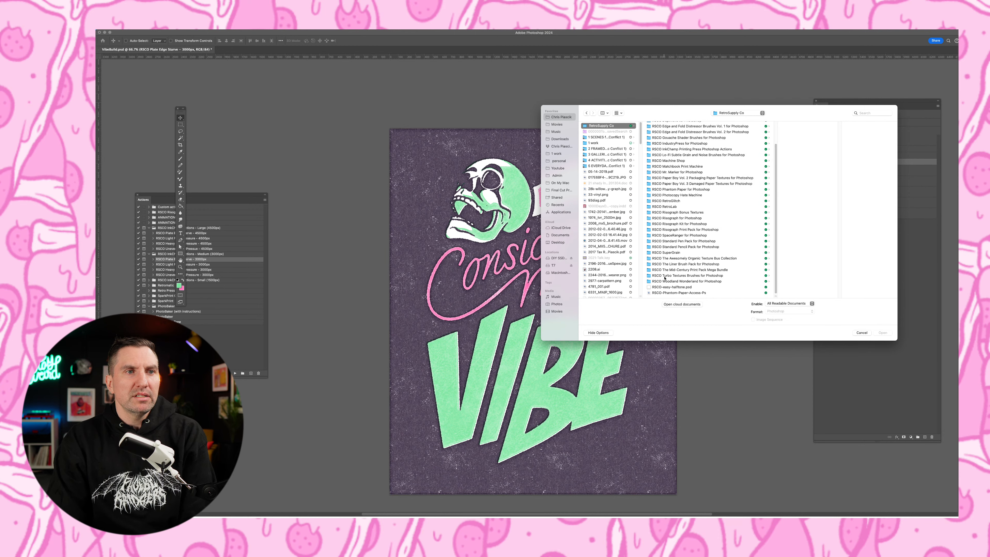
Step: Look through the Texture Sets in the RSCO The Awesomely Organic Texture Bus Collection folder, and return to the RetroSupply Co product list
click(685, 259)
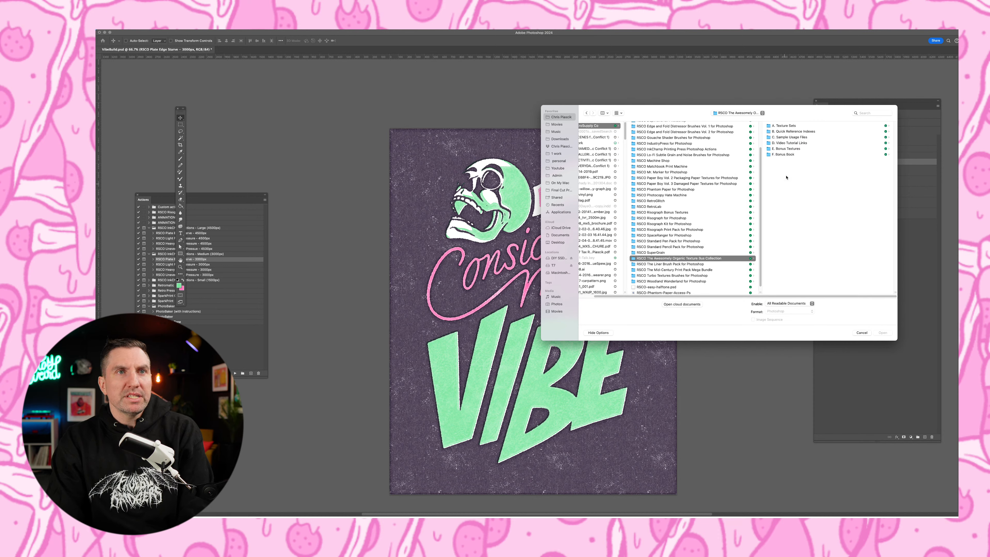
click(788, 126)
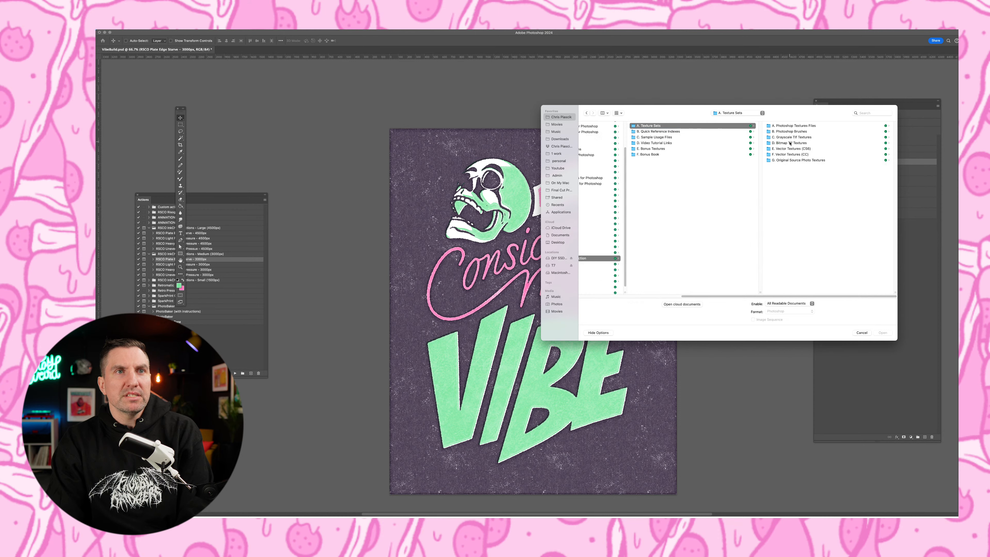
key(Right)
key(Down)
key(Down)
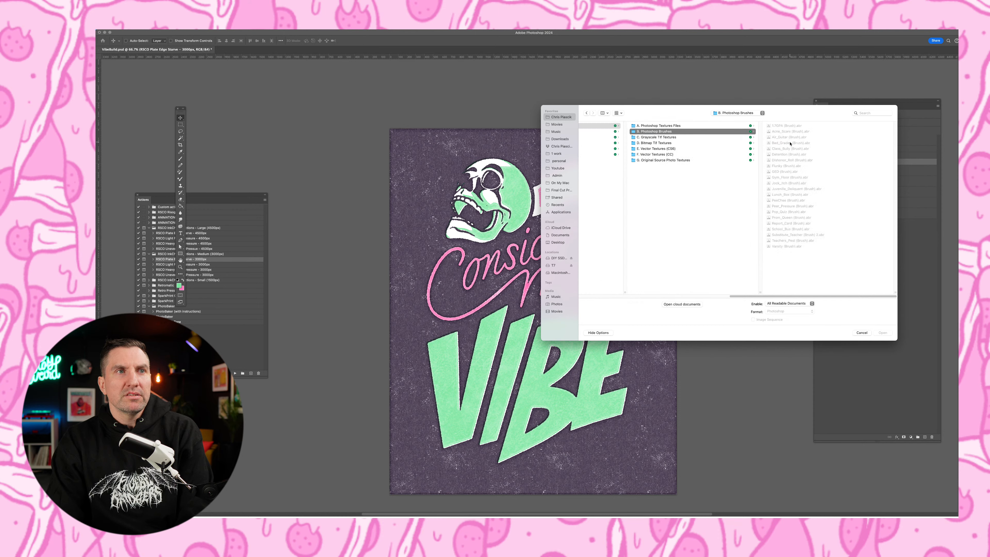
key(Left)
key(Left)
key(Left)
key(Right)
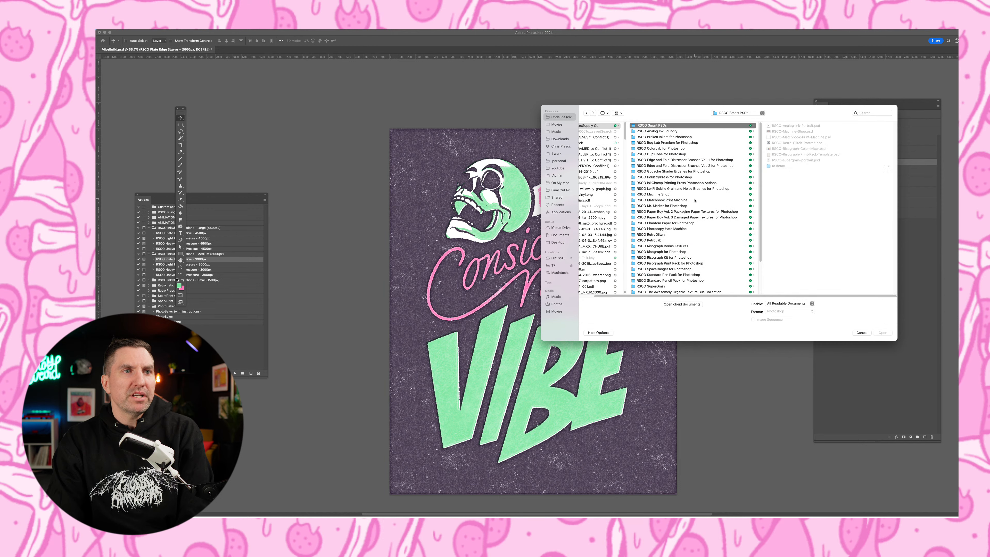
Step: Check the Paper Boy Vol. 2 folder and go into the RSCO Phantom Paper for Photoshop folder
click(668, 213)
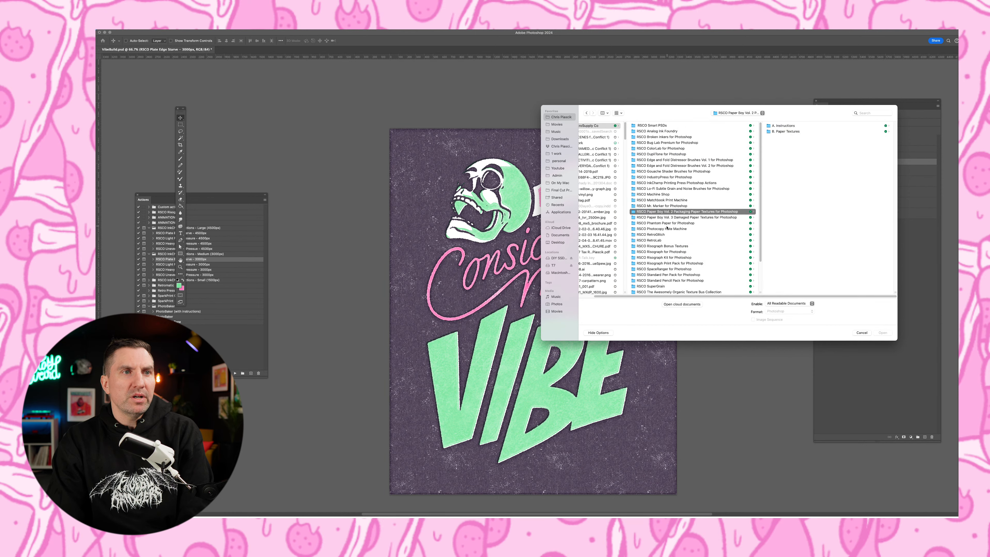
click(668, 224)
key(Right)
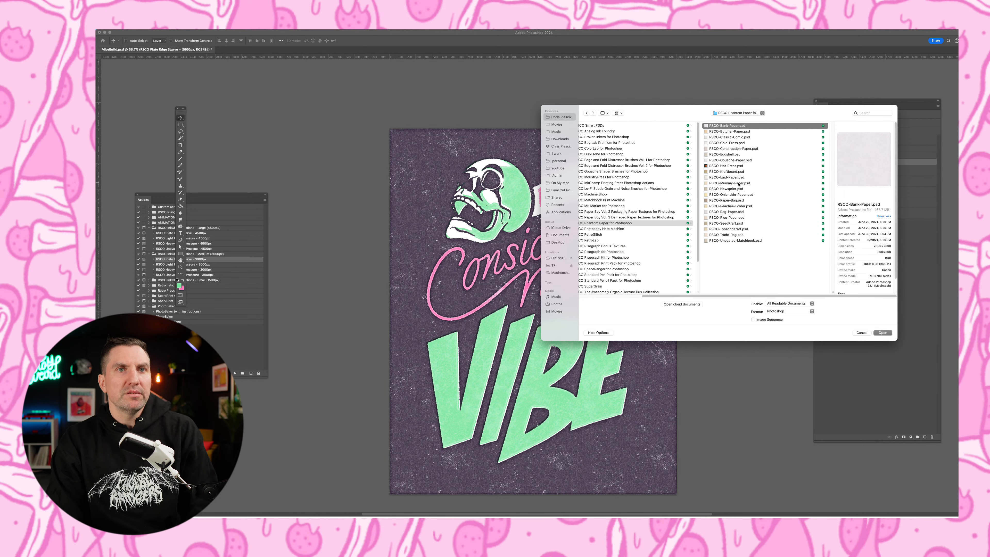
Step: Preview the paper files in the RSCO Phantom Paper for Photoshop folder one by one, down to RSCO-Uncoated-Matchbook.psd
key(Down)
key(Down)
key(Down)
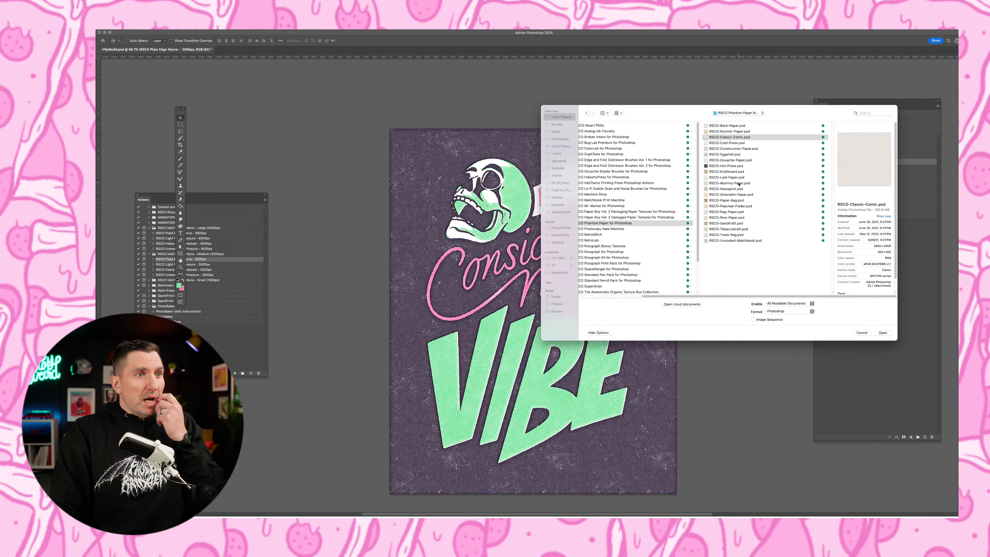
key(Down)
key(Down)
key(Down)
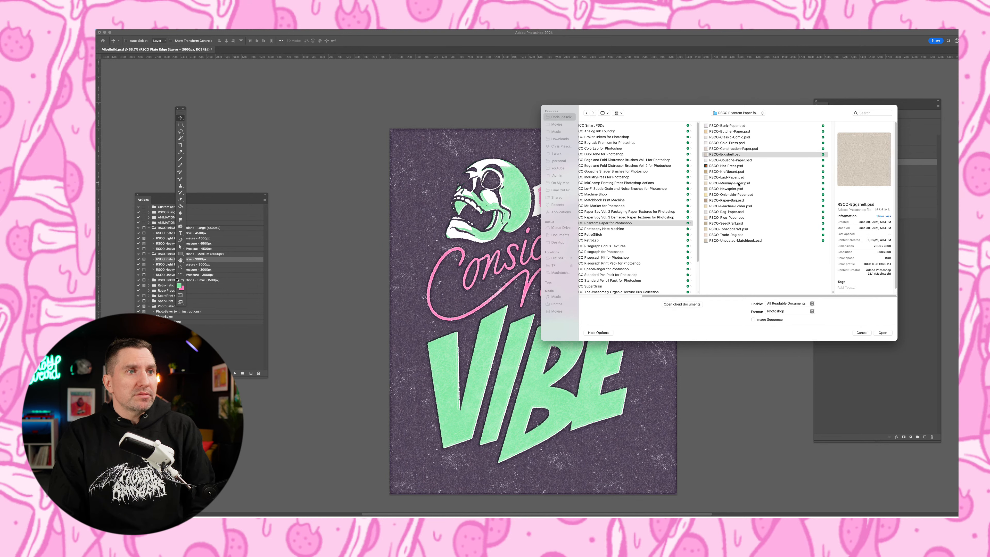
key(Down)
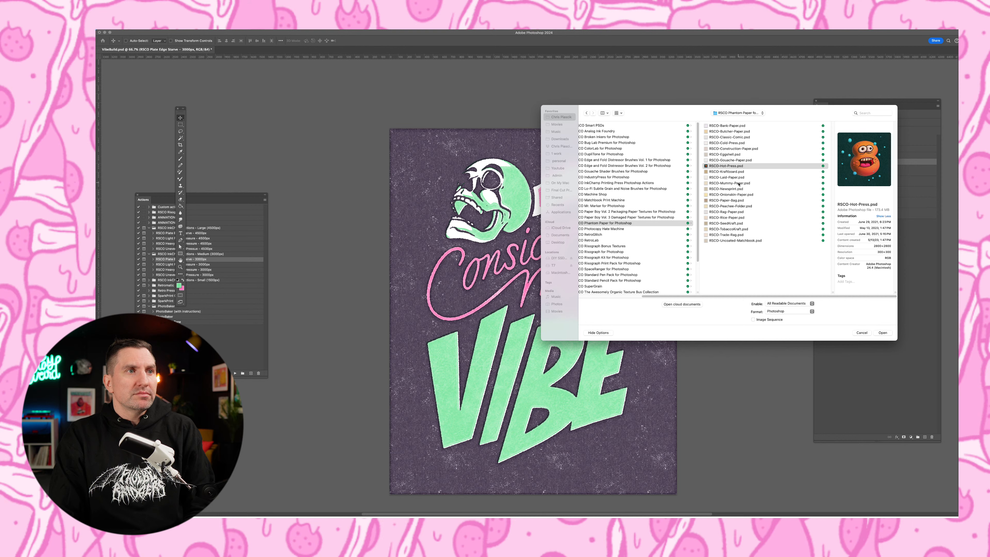
key(Down)
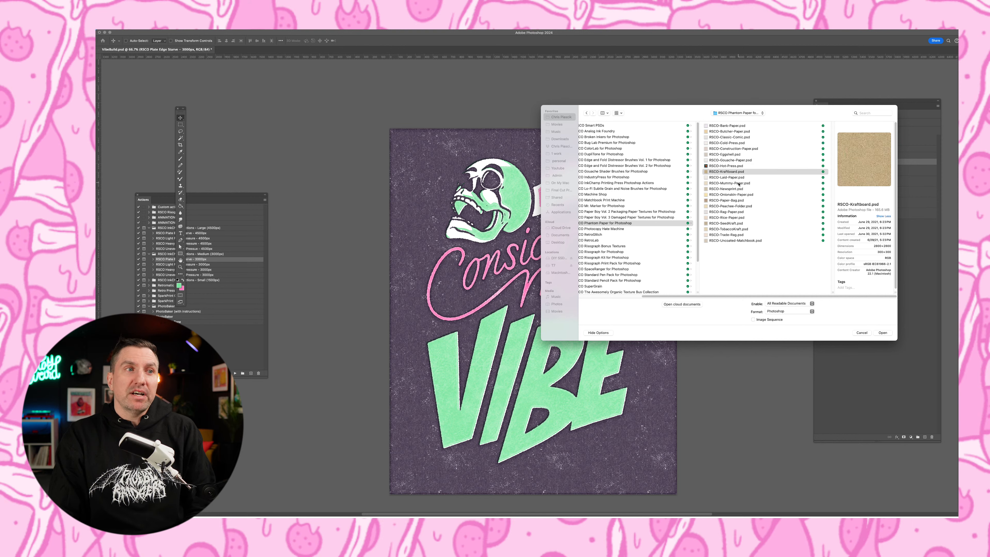
key(Down)
key(Down)
key(Down)
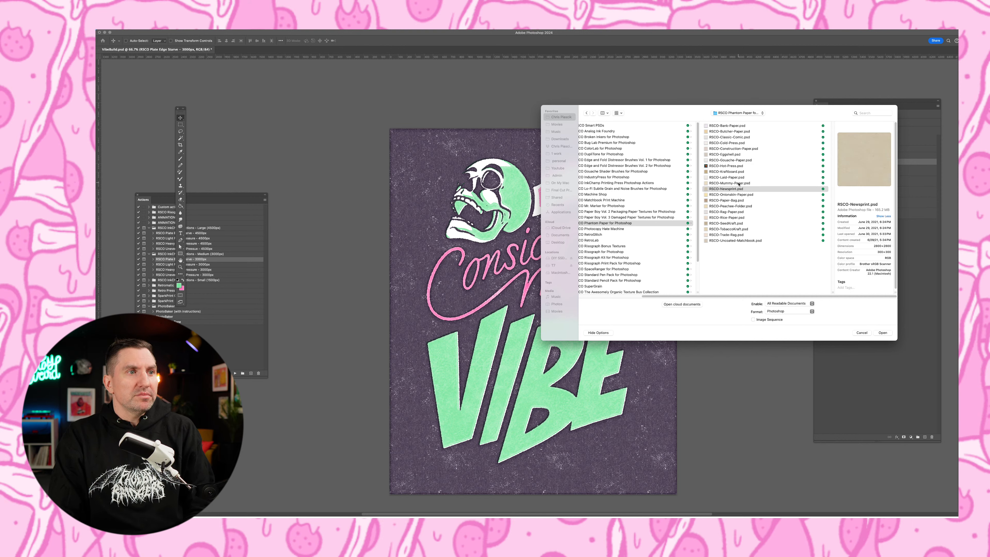
key(Down)
key(Down)
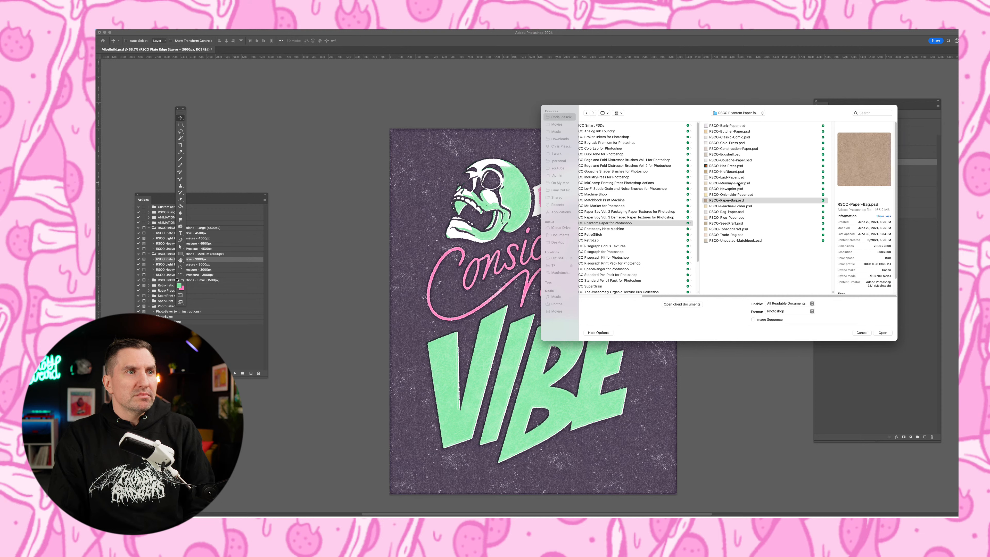
key(Down)
key(Down)
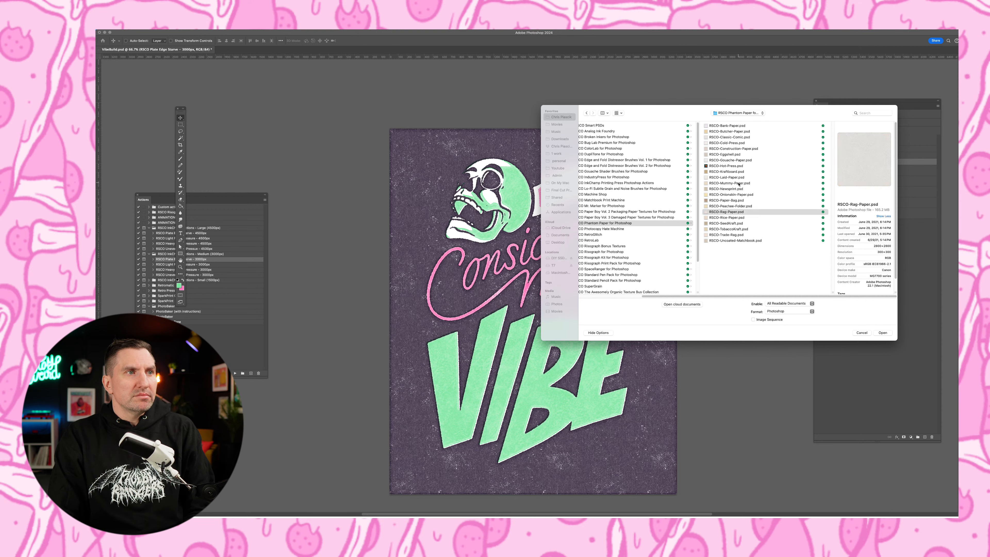
key(Down)
key(Down)
key(Down)
key(Down)
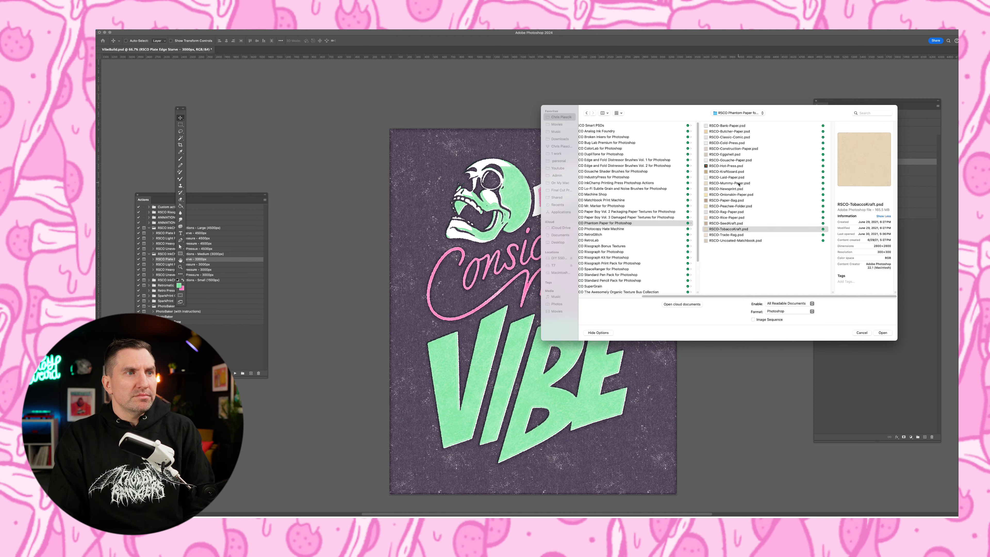
key(Down)
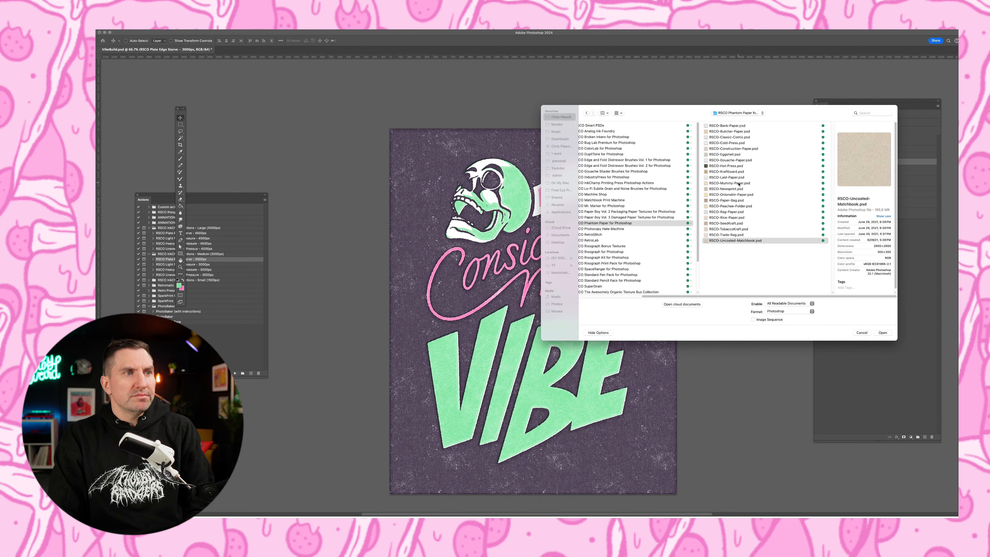
Step: Open the RSCO-Trade-Rag.psd paper file and select its Add Artwork Here layer
key(Up)
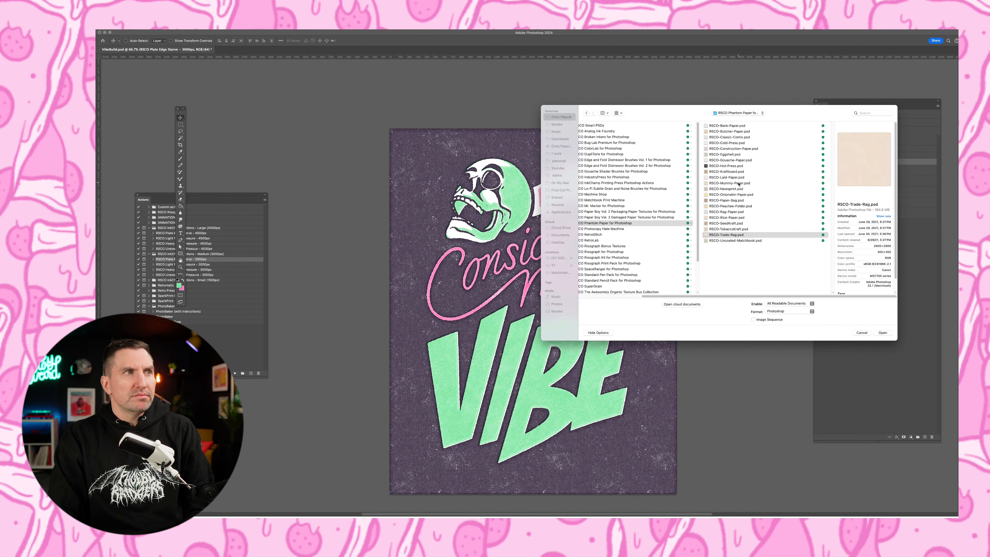
click(772, 235)
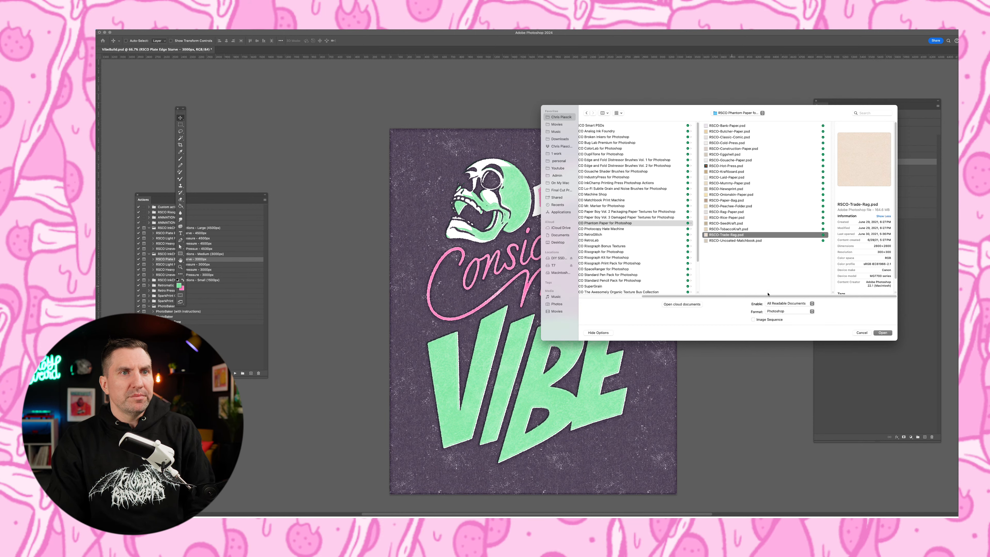
click(889, 332)
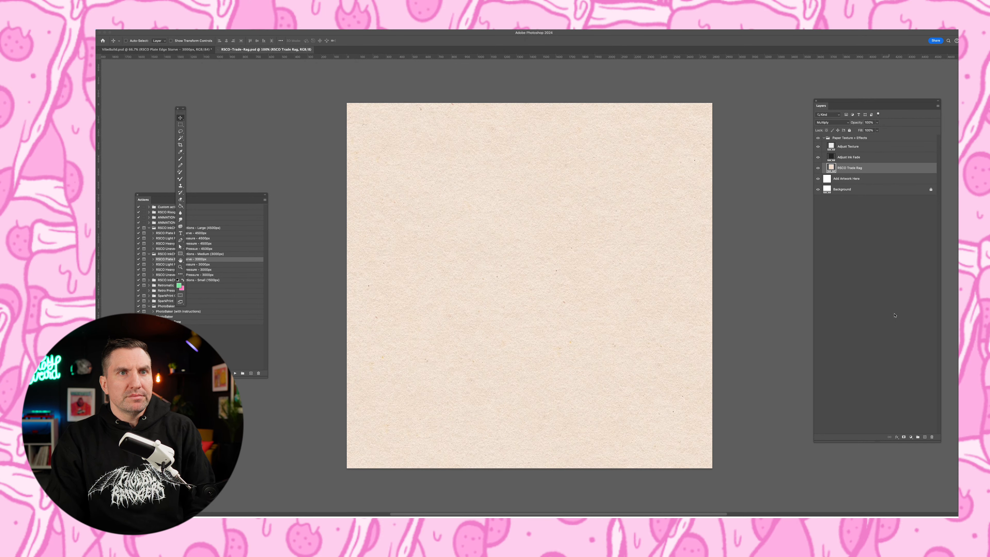
click(852, 180)
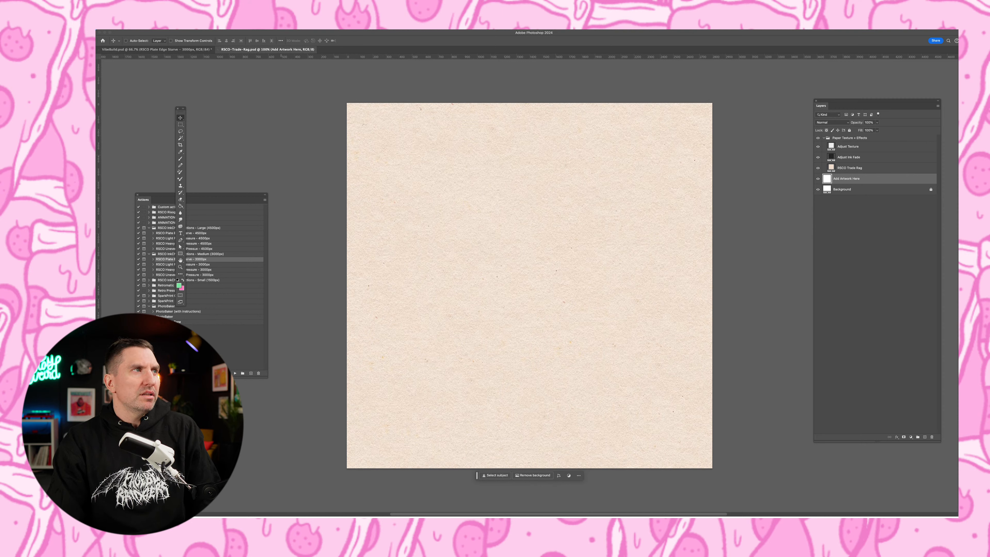
Step: Check the canvas sizes of the Trade Rag paper document and the VibeBuild artwork without changing either
click(181, 27)
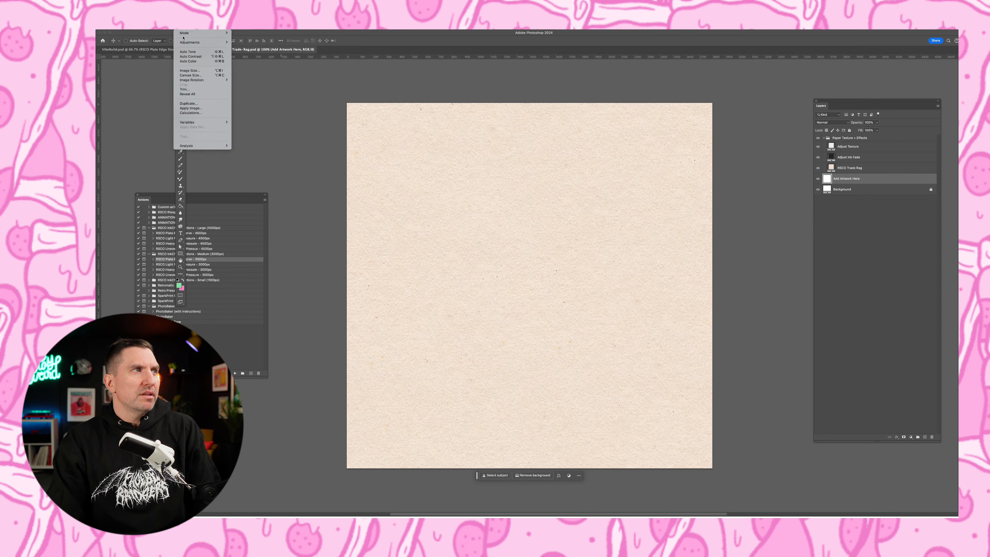
click(194, 76)
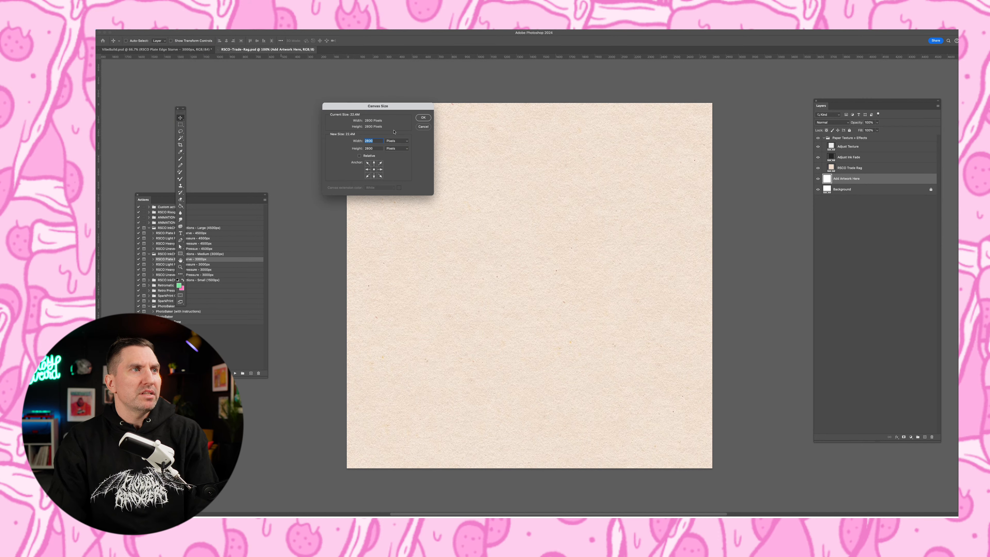
click(423, 127)
click(163, 51)
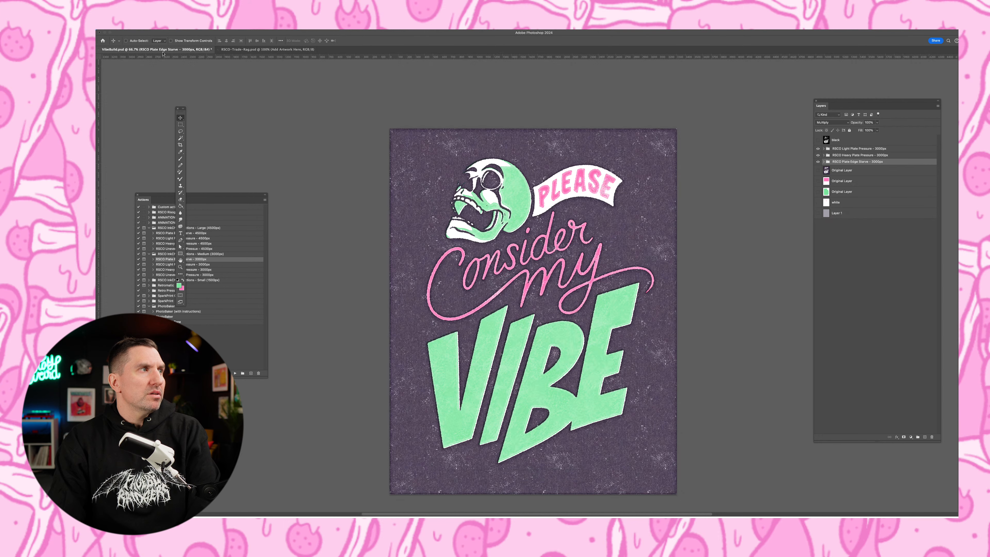
click(182, 27)
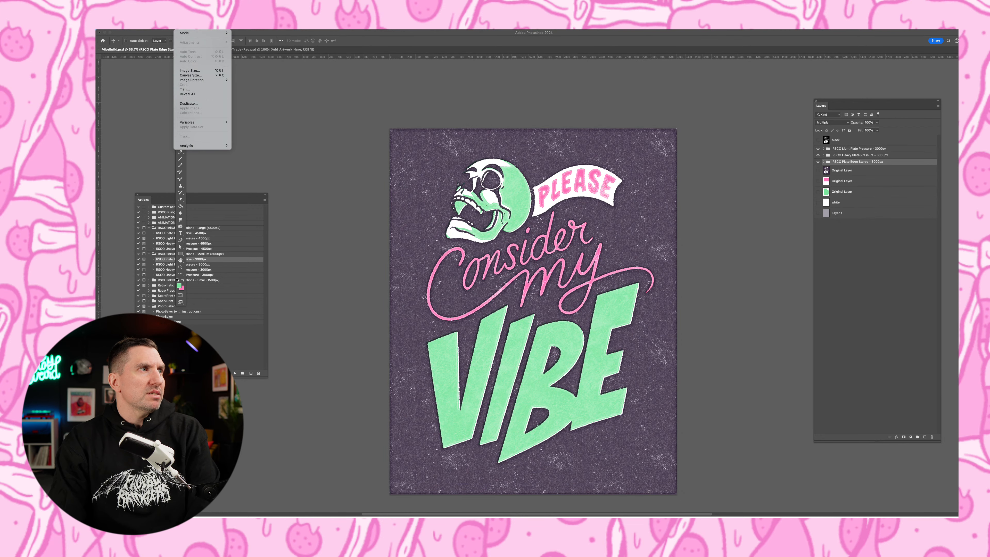
click(199, 76)
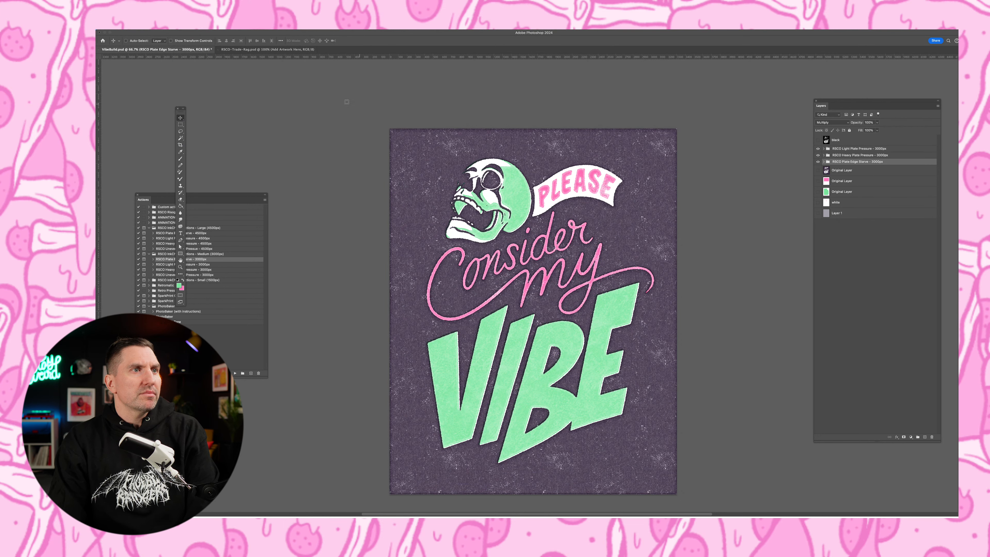
click(593, 183)
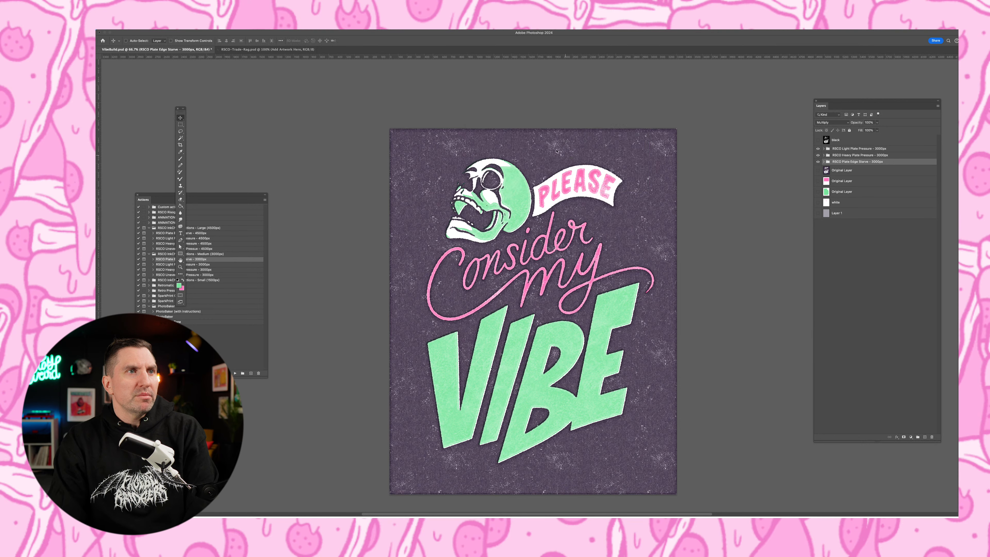
Step: Set the Trade Rag document's canvas width to 3300 pixels and its height to match the VibeBuild artwork
click(238, 50)
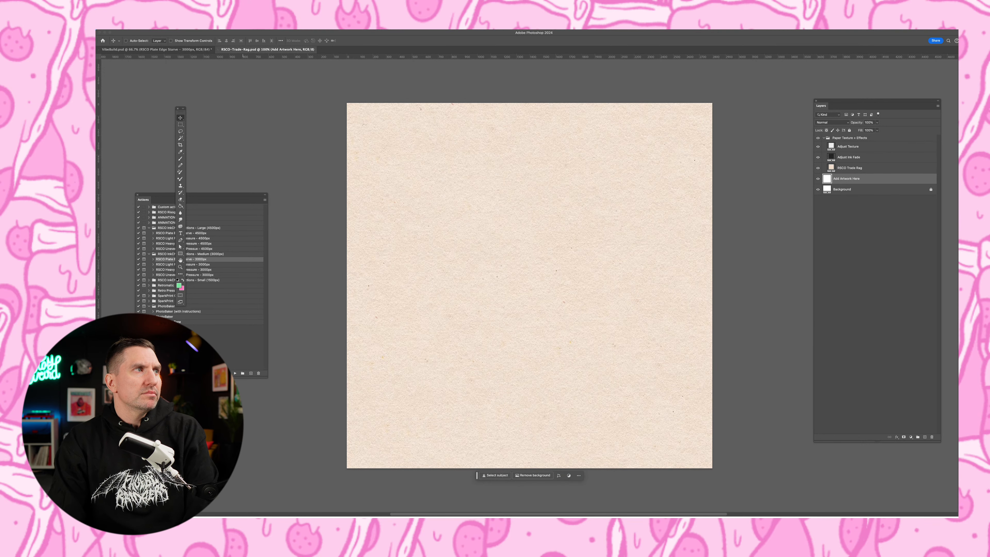
click(181, 27)
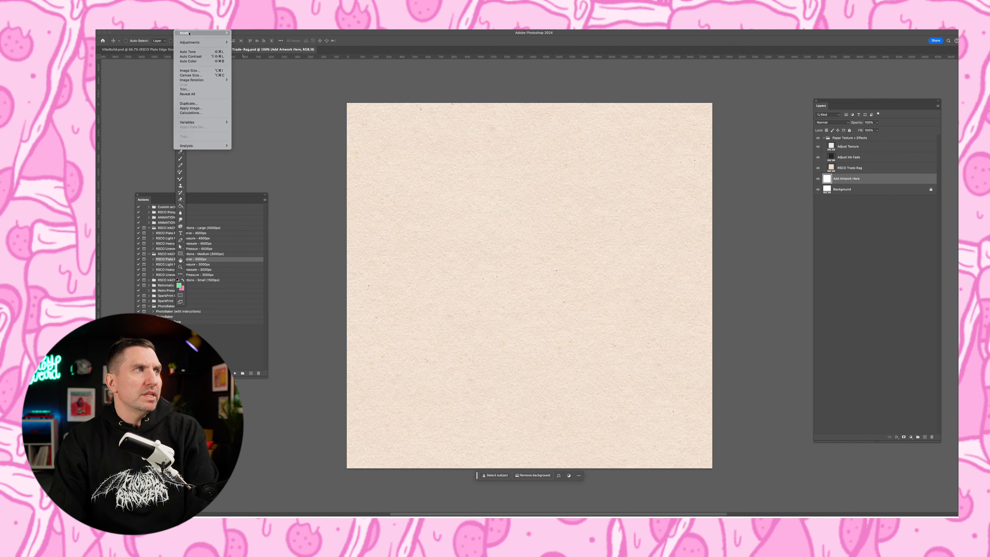
click(192, 75)
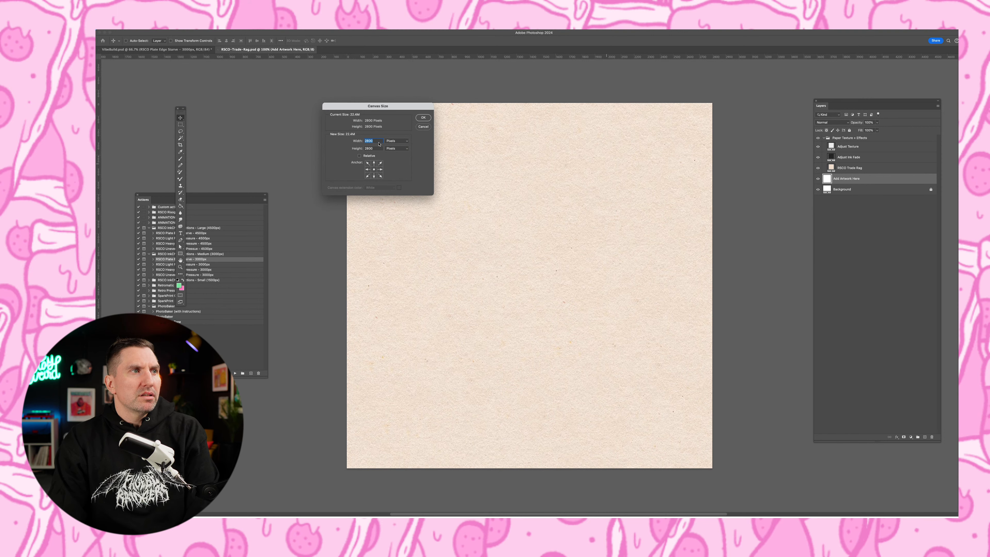
text(33)
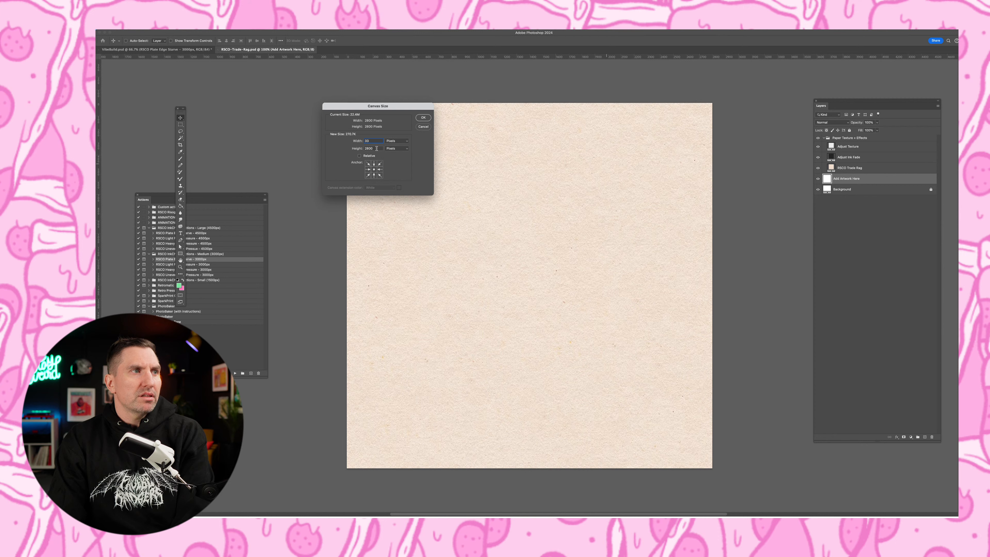
double_click(376, 148)
text(4)
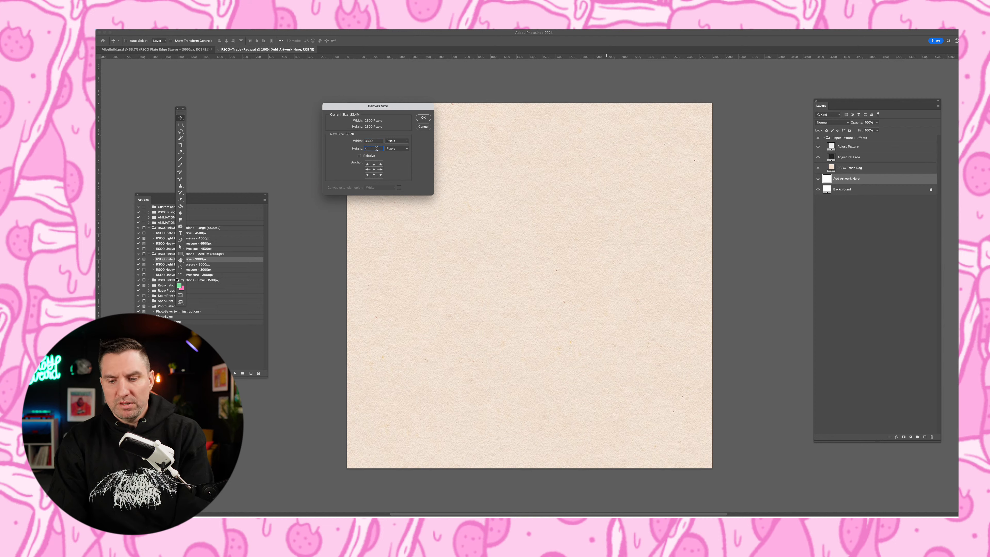
click(426, 120)
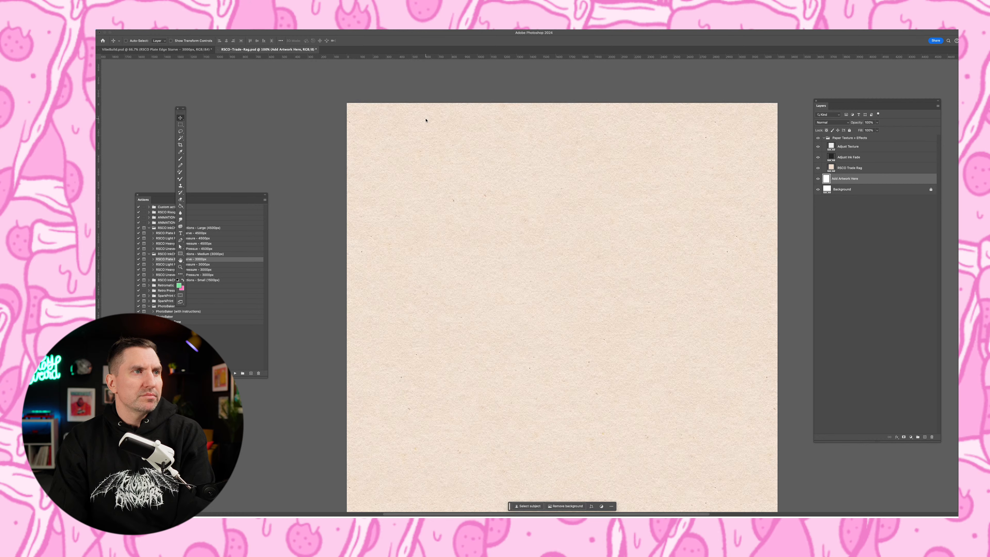
key(super+minus)
drag(532, 265, 503, 188)
key(super+equal)
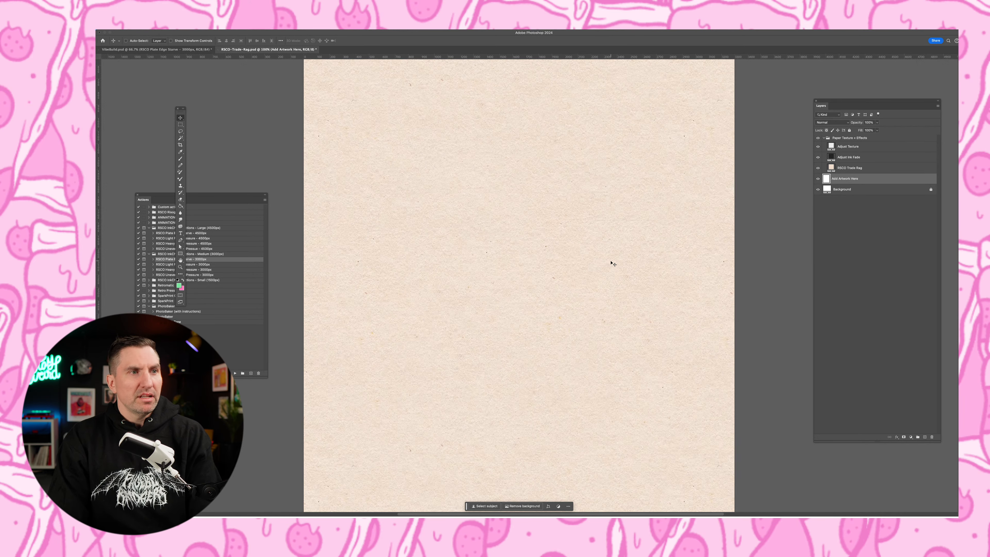
key(super+minus)
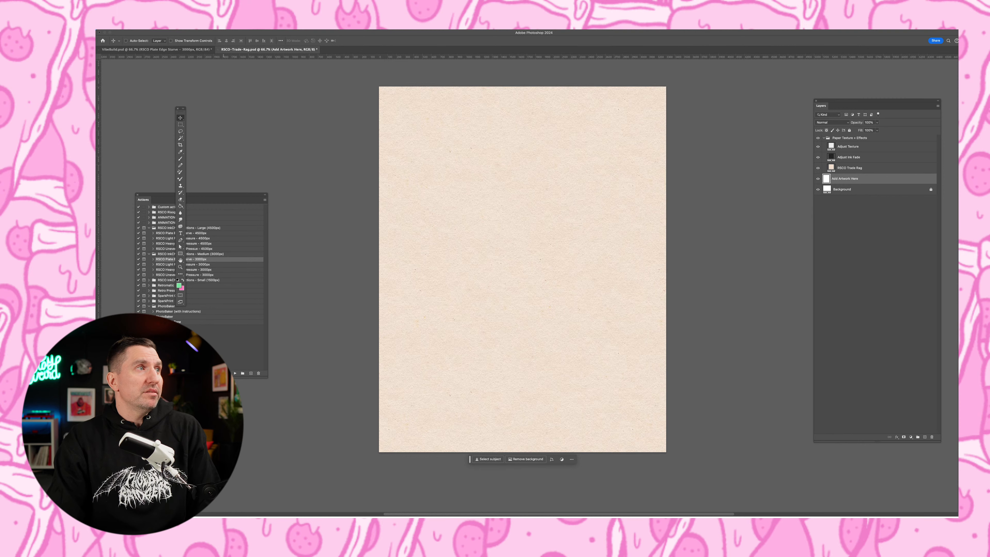
Step: Open the exported Vibe-dirty.png from the build files folder
click(156, 26)
click(167, 38)
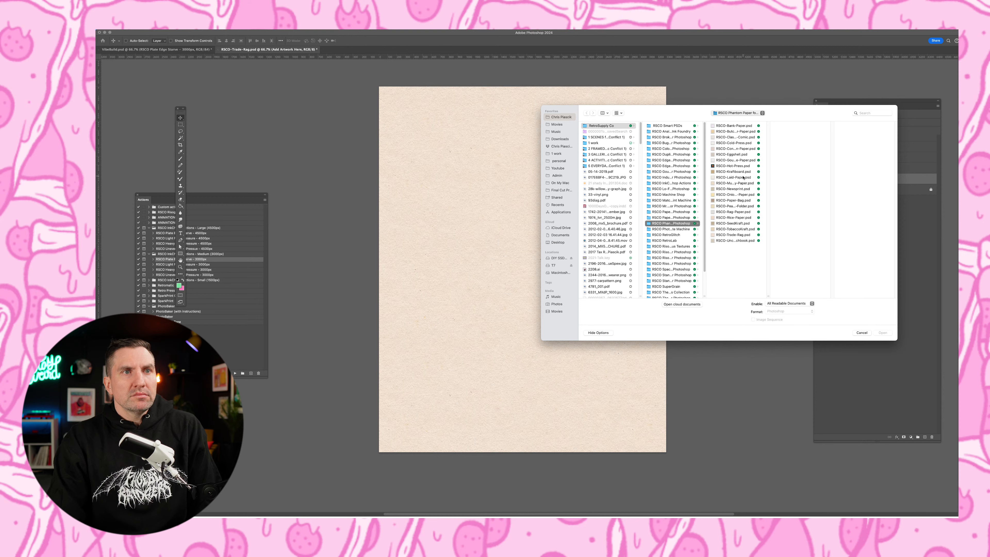
click(756, 113)
click(788, 139)
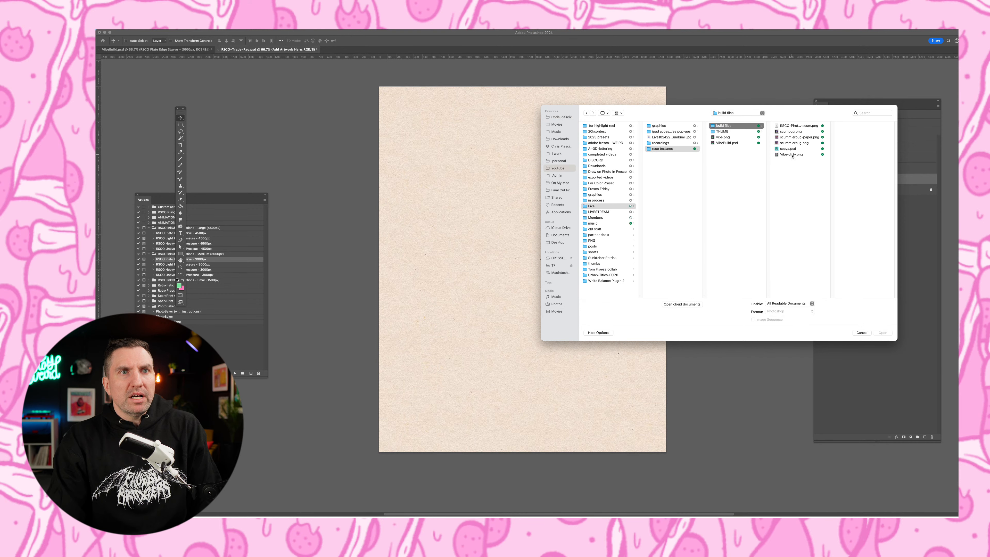
click(792, 155)
click(882, 335)
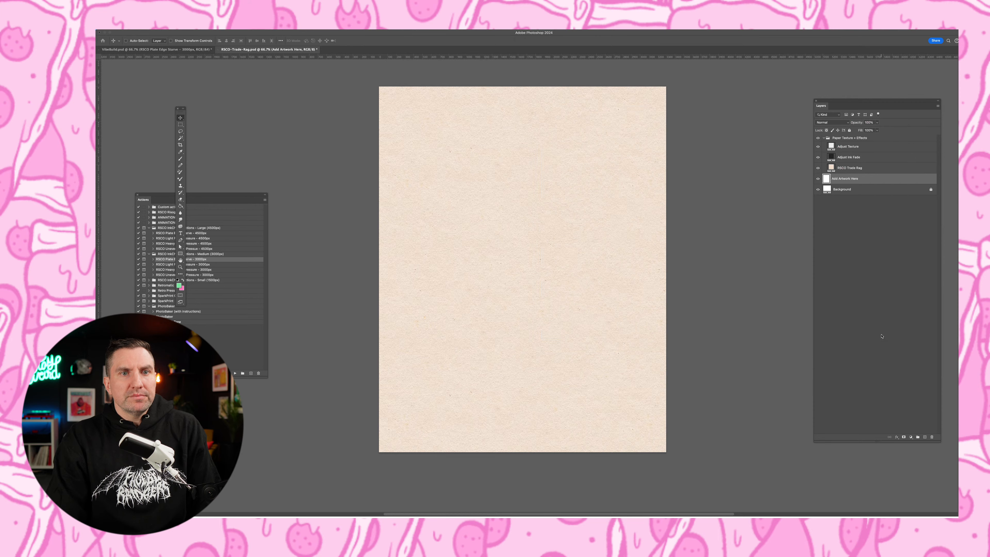
Step: Copy the entire Vibe-dirty artwork and paste it into the Add Artwork Here layer of the Trade Rag document
key(super+a)
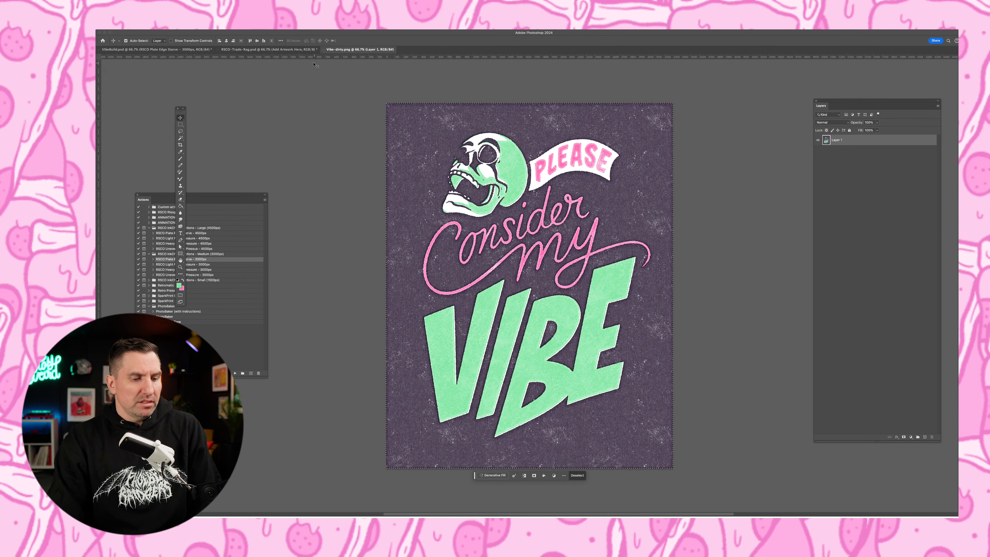
click(285, 49)
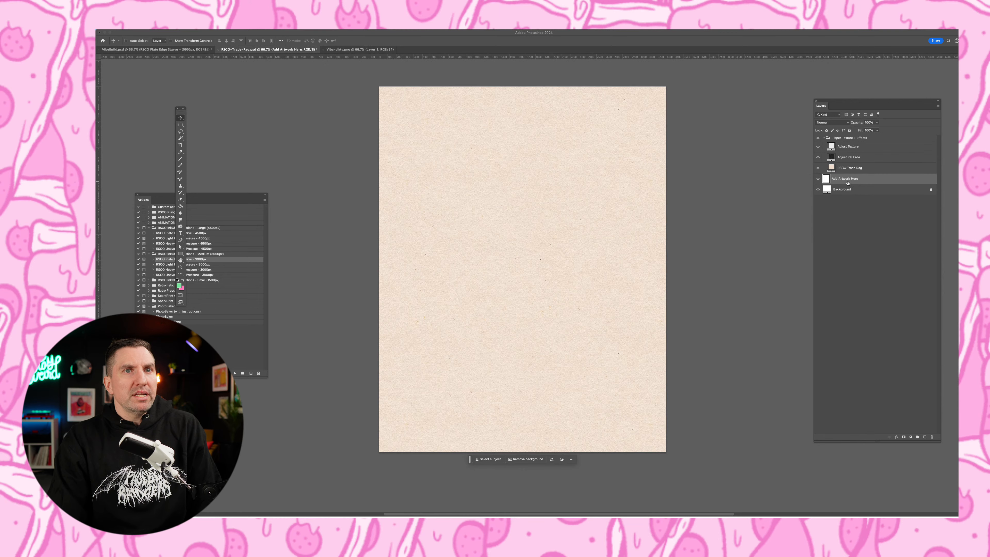
key(super+v)
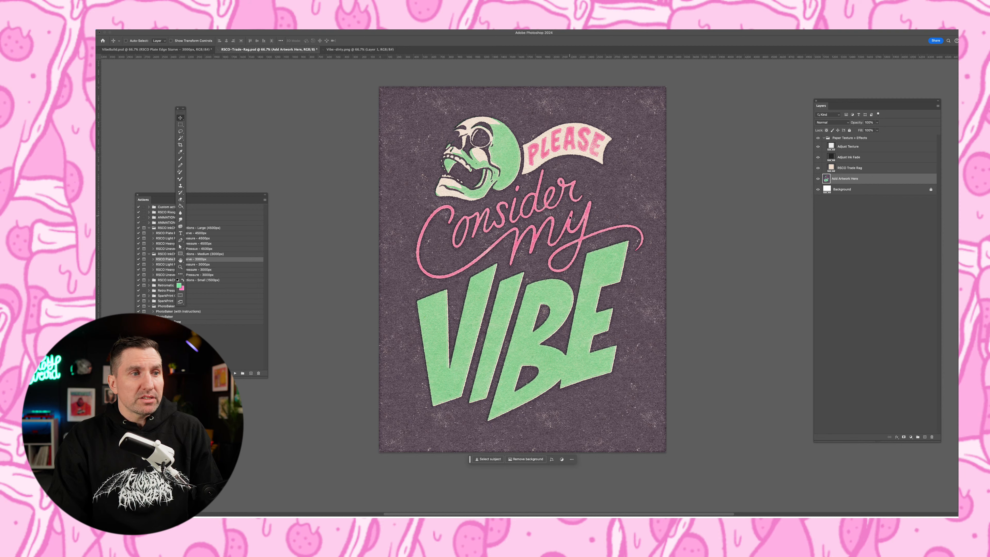
Step: Scale the artwork to about 97% around its centre and even out its top and bottom edges so paper borders all four sides
key(super+t)
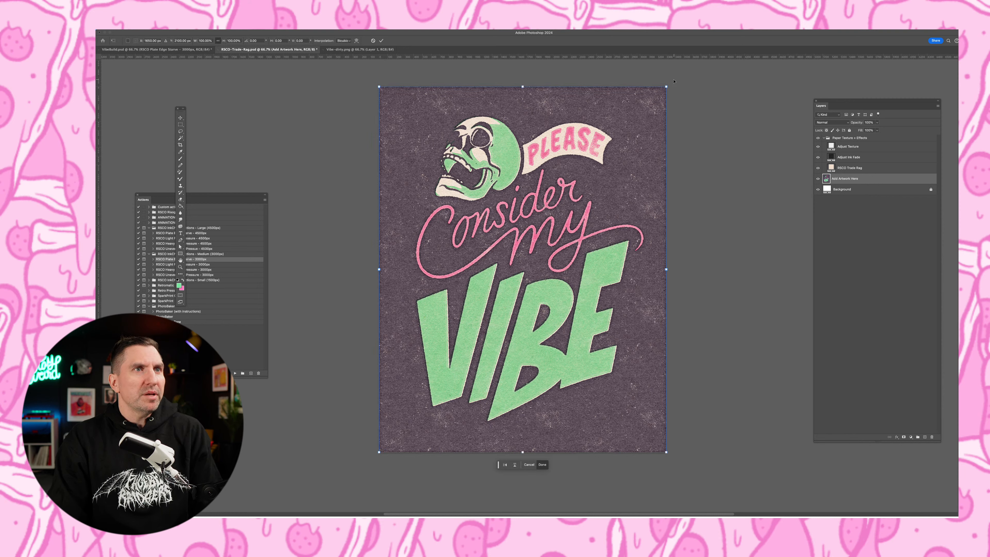
drag(667, 87, 661, 93)
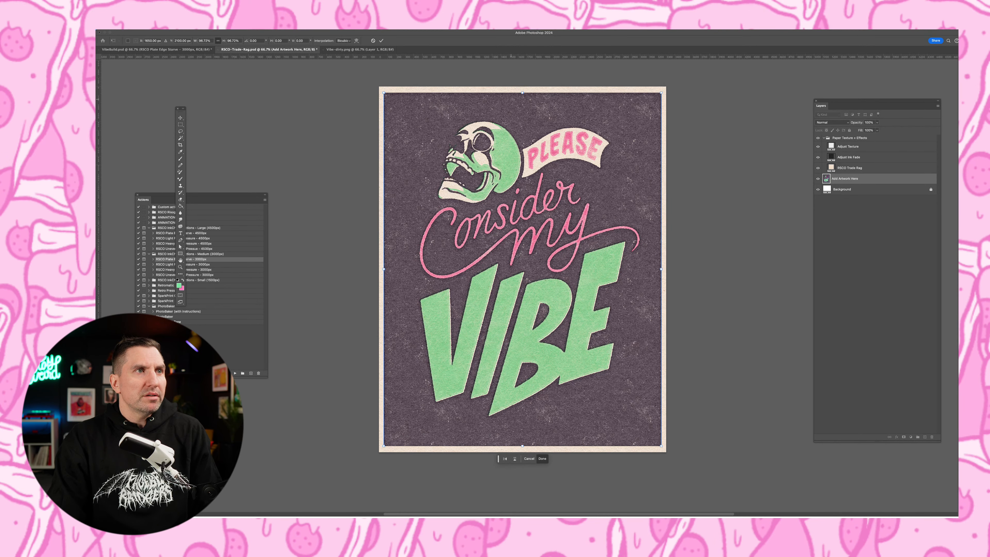
drag(524, 94, 524, 92)
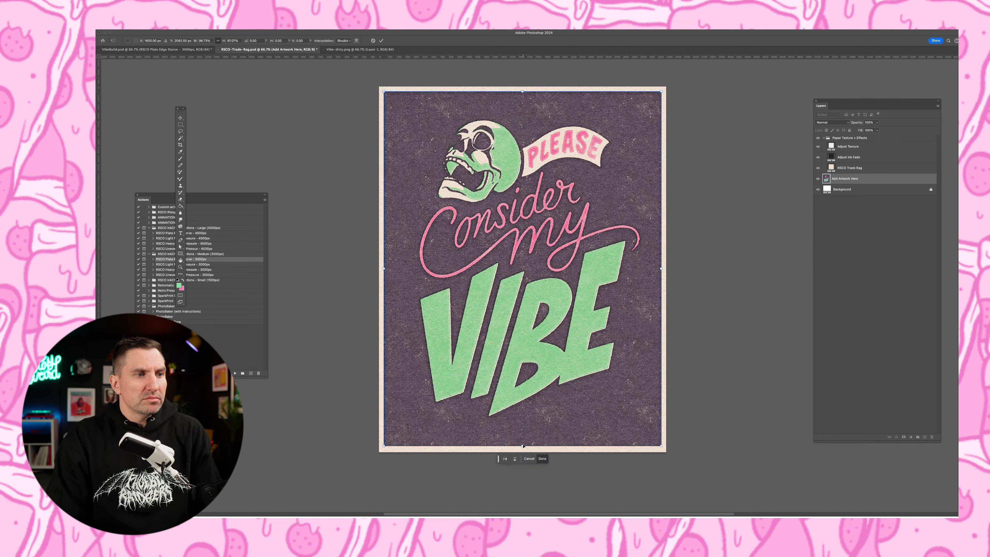
drag(523, 446, 524, 445)
key(Return)
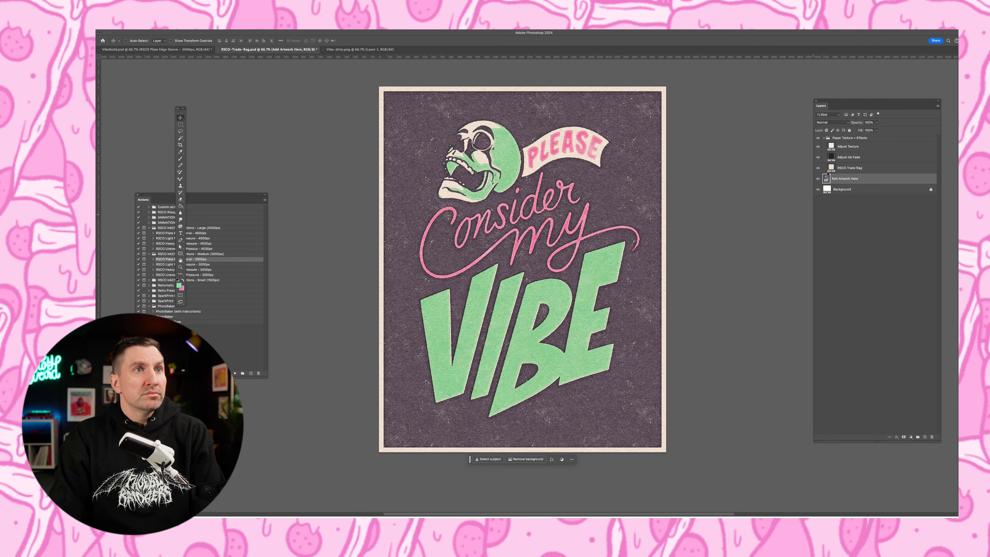
Step: Lower the Adjust Ink Fade layer's opacity to 67%
click(859, 171)
click(860, 158)
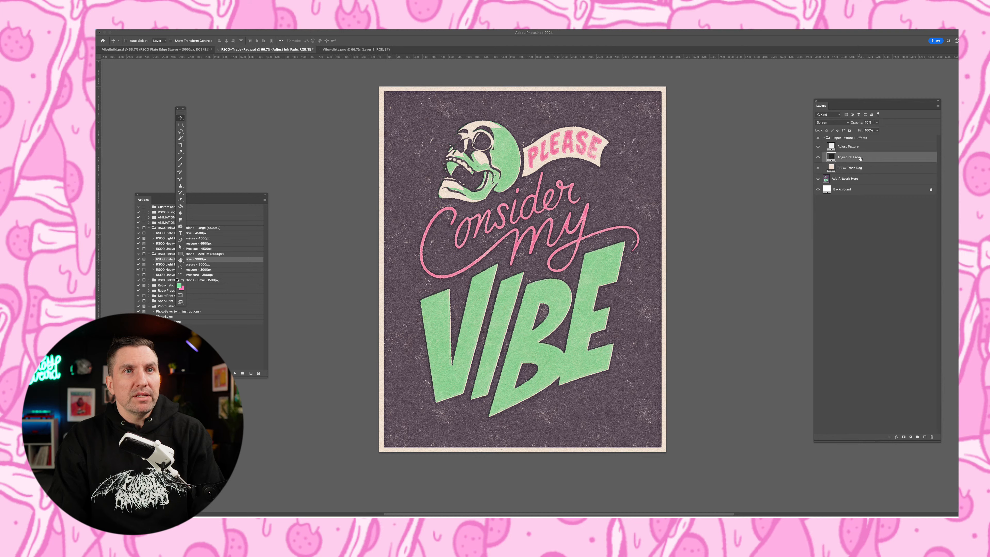
click(877, 123)
drag(877, 130, 875, 130)
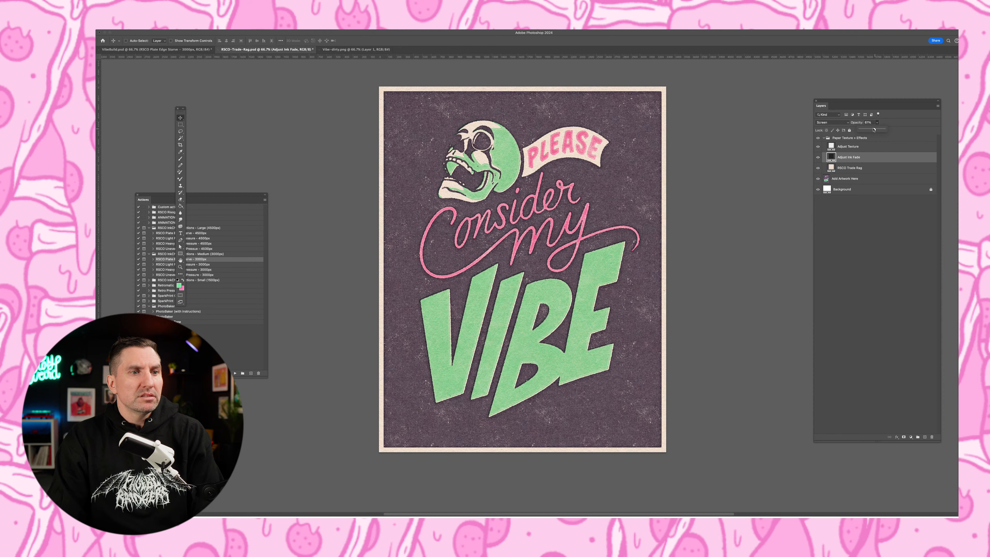
Step: Compare the print with the Adjust Texture layer hidden and shown
click(823, 148)
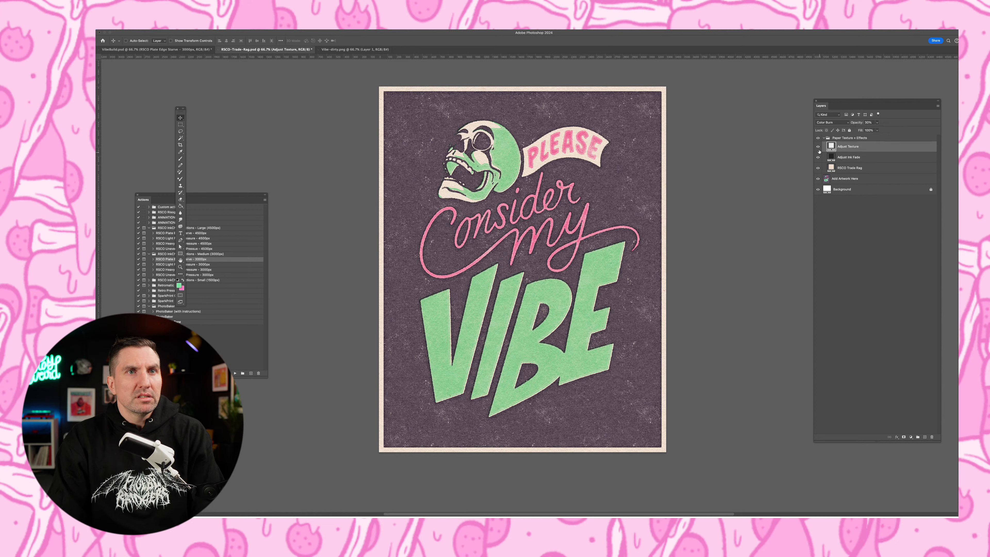
click(818, 146)
click(818, 146)
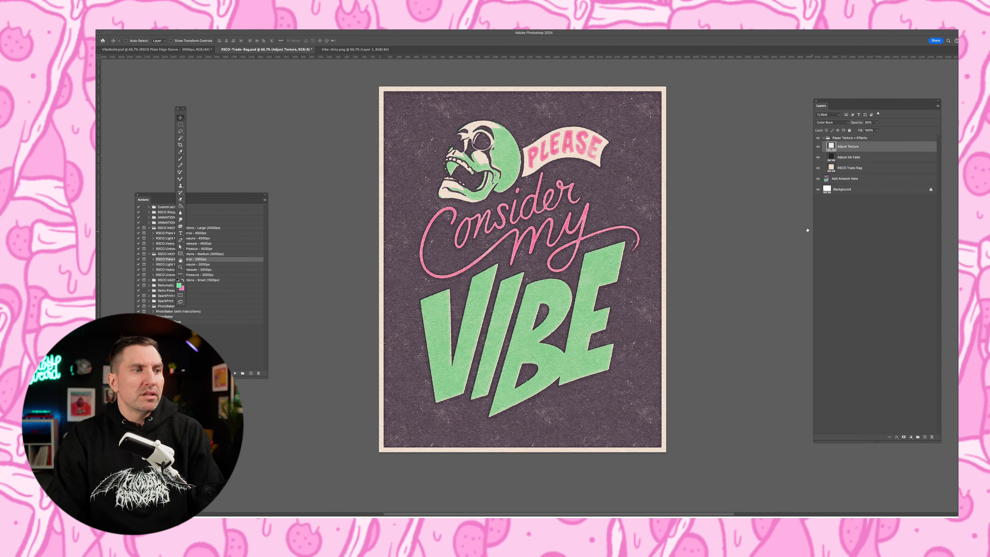
Step: Choose the Magic Wand for the Add Artwork Here layer and turn off Sample All Layers
click(850, 178)
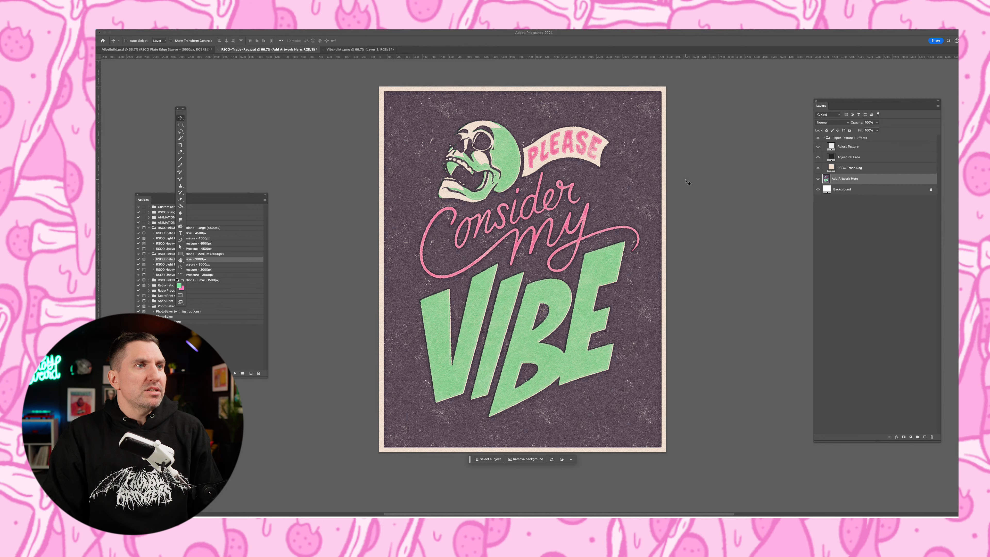
drag(182, 113, 118, 124)
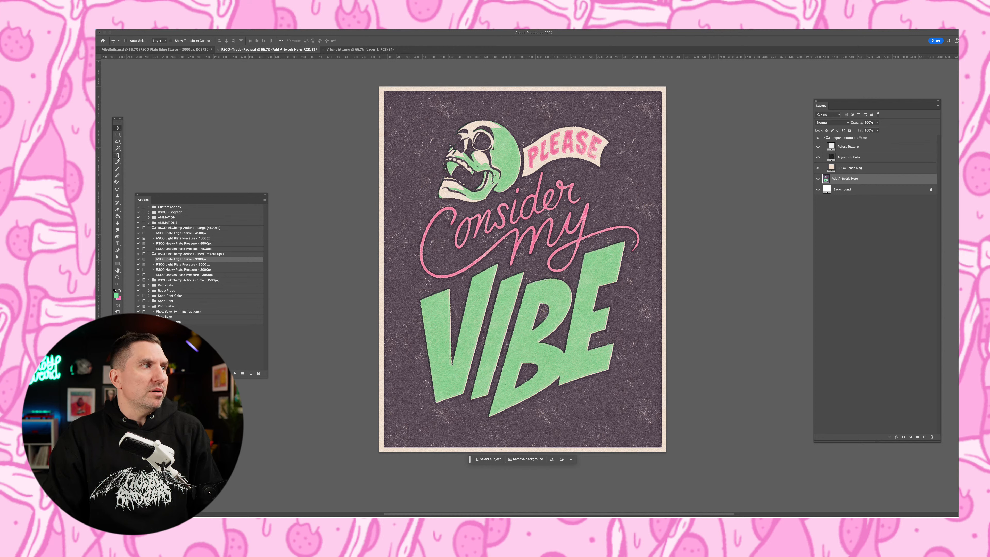
click(117, 149)
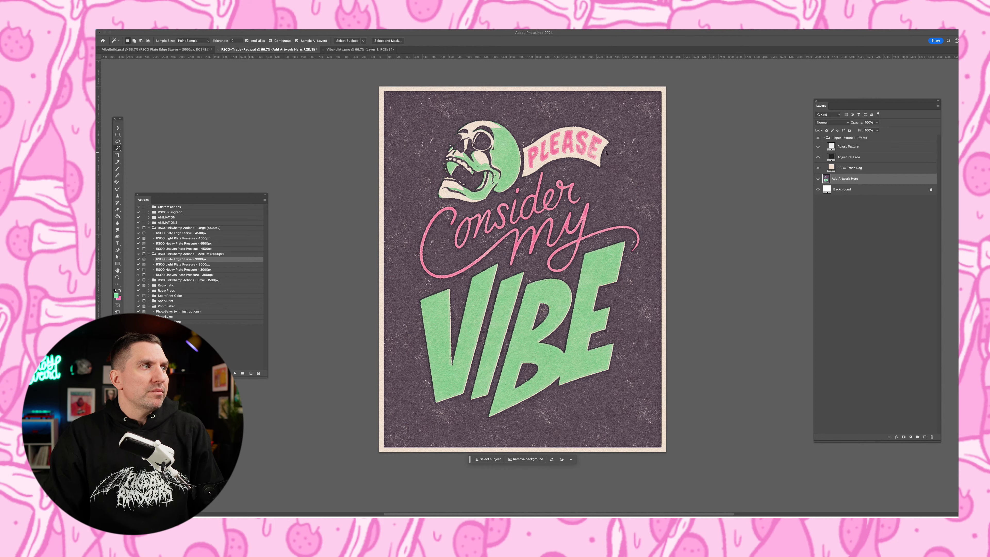
click(665, 169)
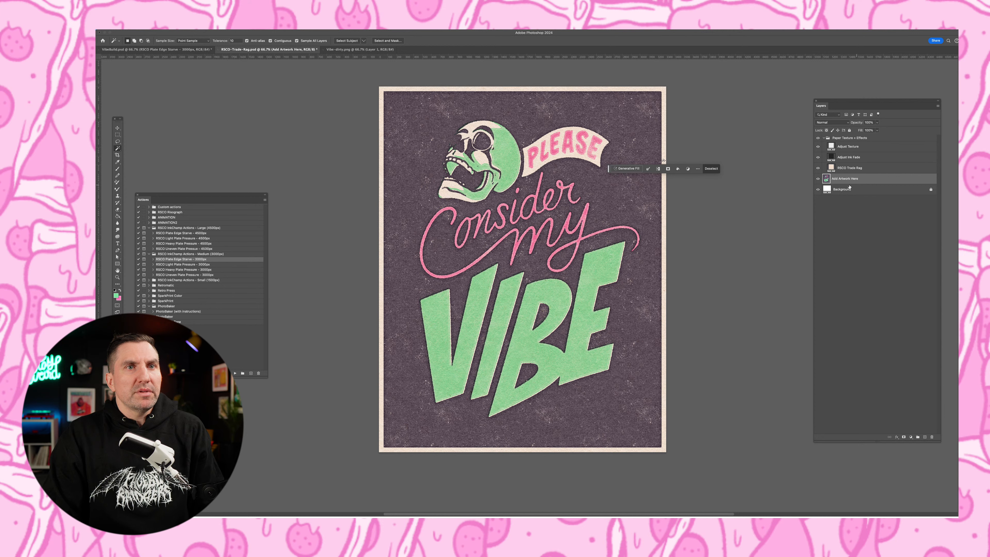
click(302, 40)
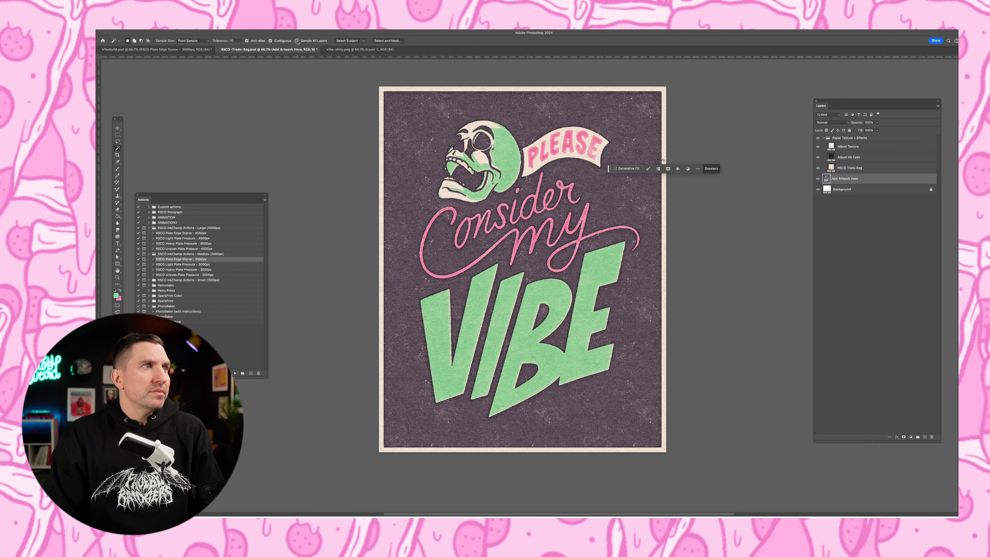
key(super+x)
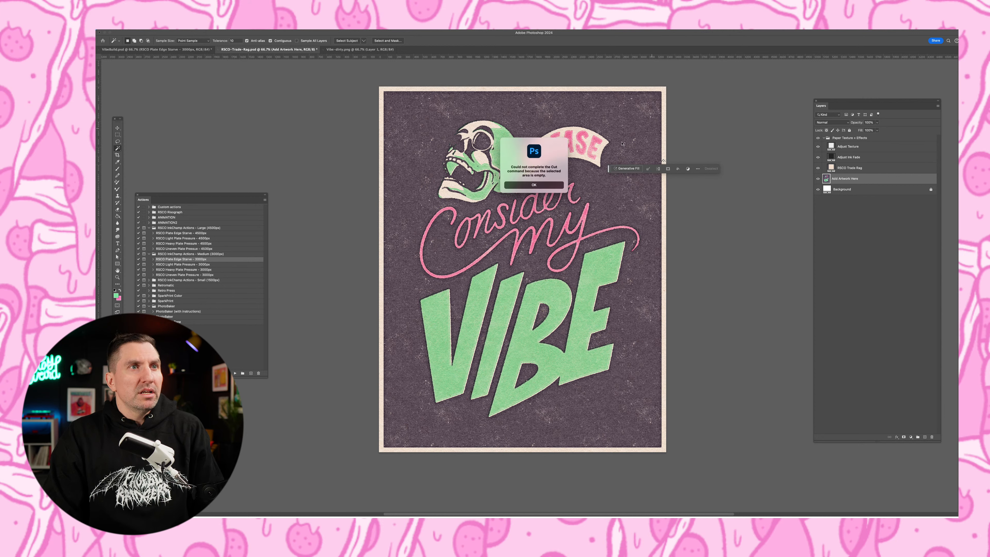
key(Return)
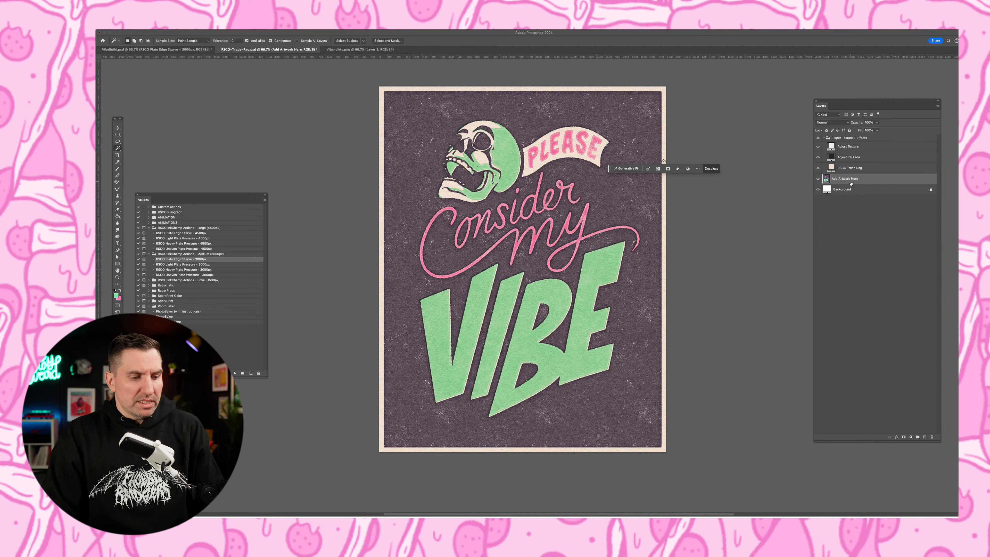
key(super+a)
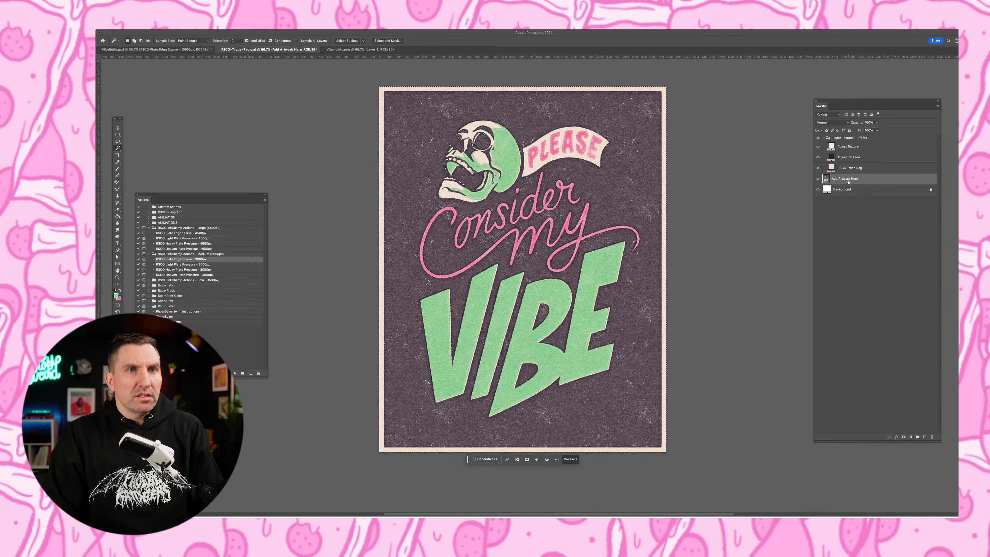
key(super+z)
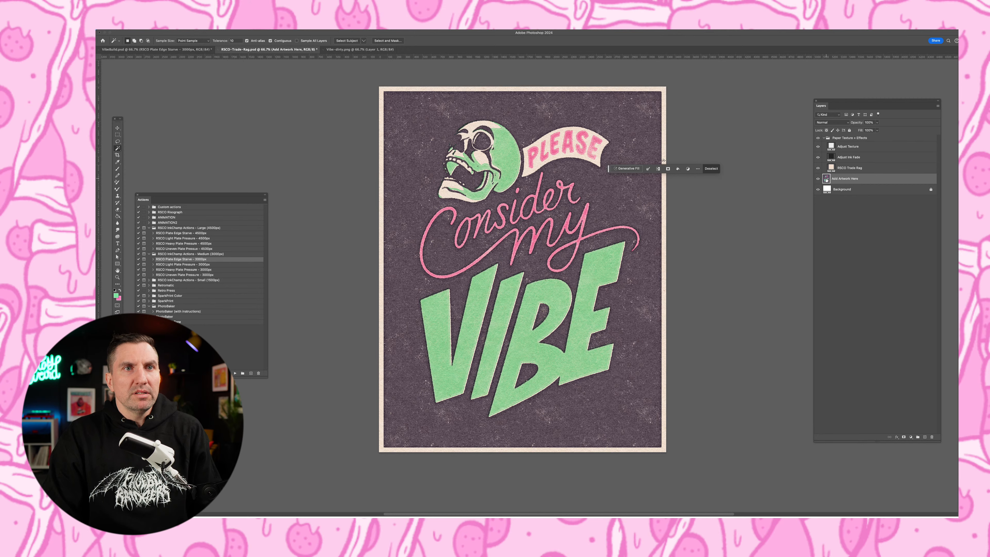
key(super+equal)
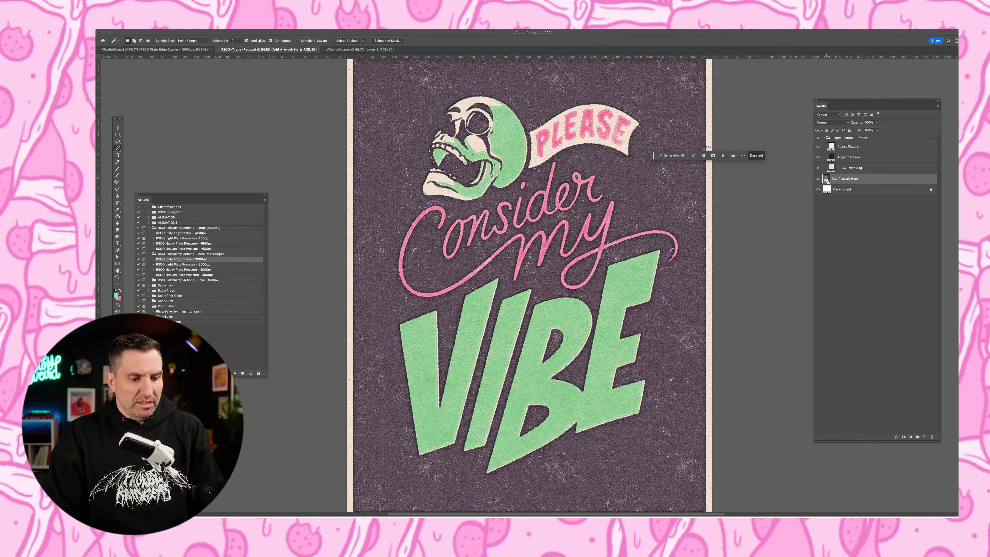
key(super+d)
super+click(826, 178)
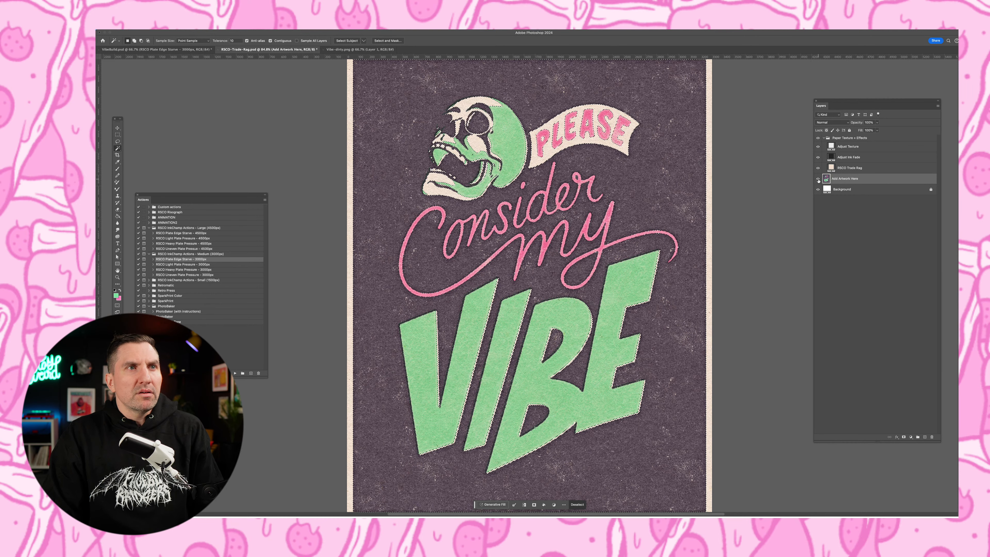
key(super+d)
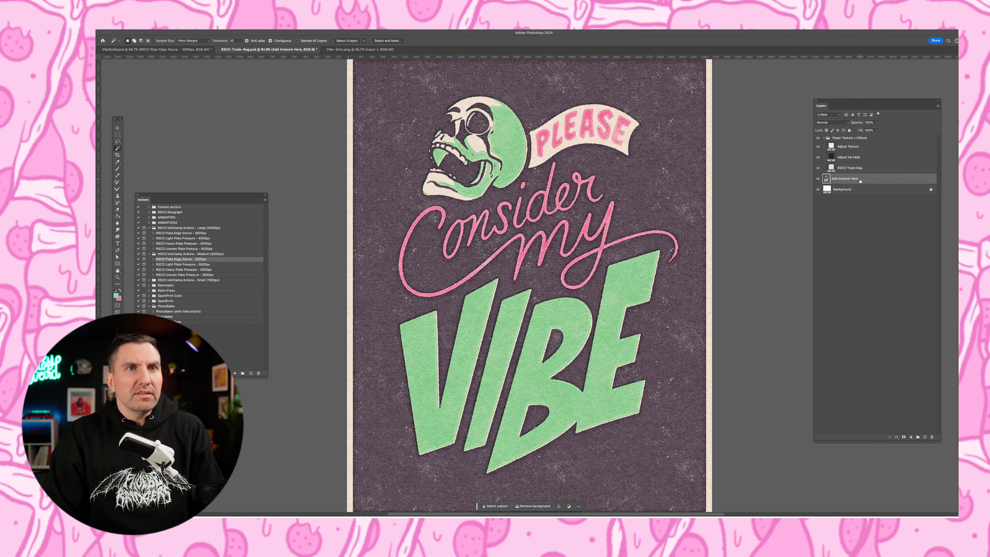
key(super+minus)
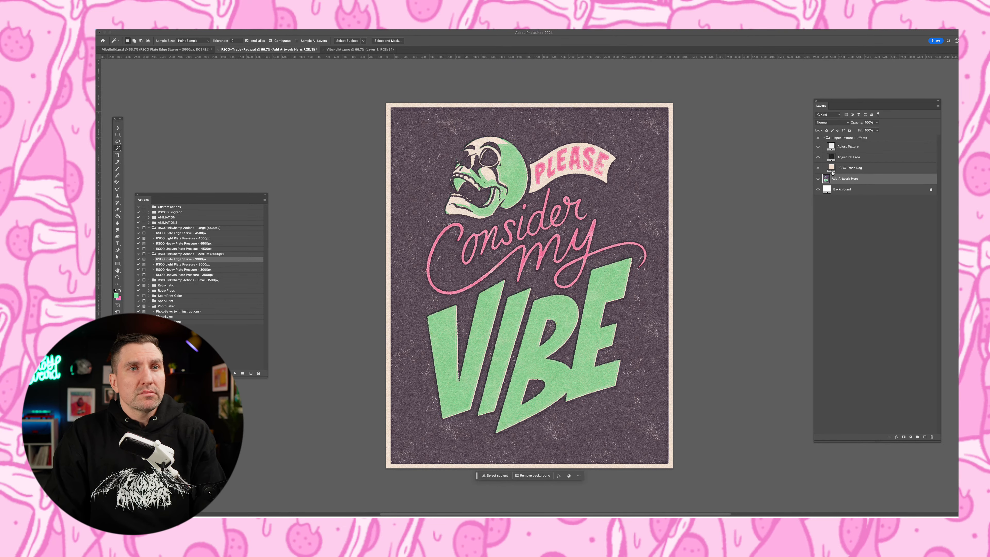
Step: Select the empty paper border around the artwork with the Magic Wand and invert the selection to cover the artwork's rectangle
click(672, 112)
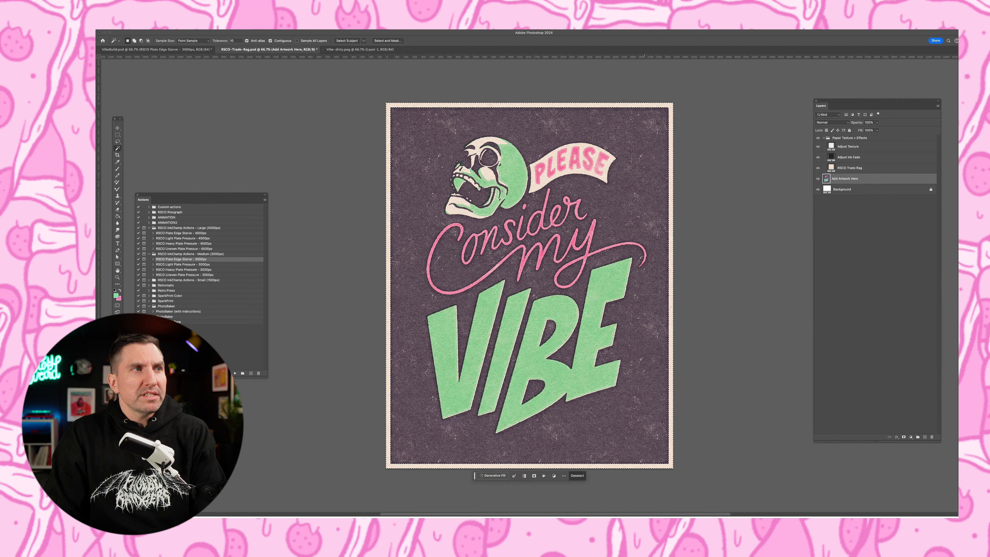
click(224, 26)
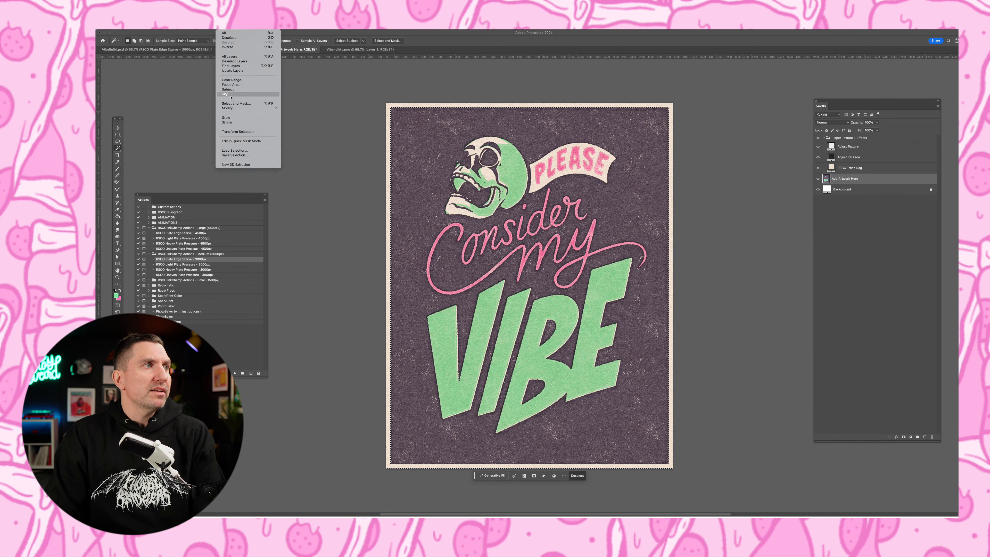
click(227, 47)
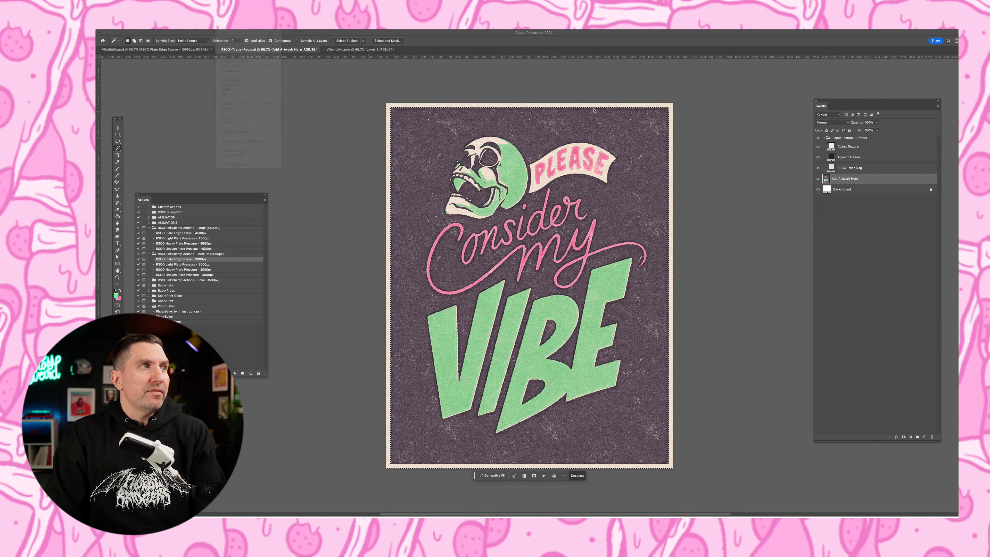
Step: Add a new layer above the artwork and fill the selected rectangle with black using the Paint Bucket and default colors
click(926, 437)
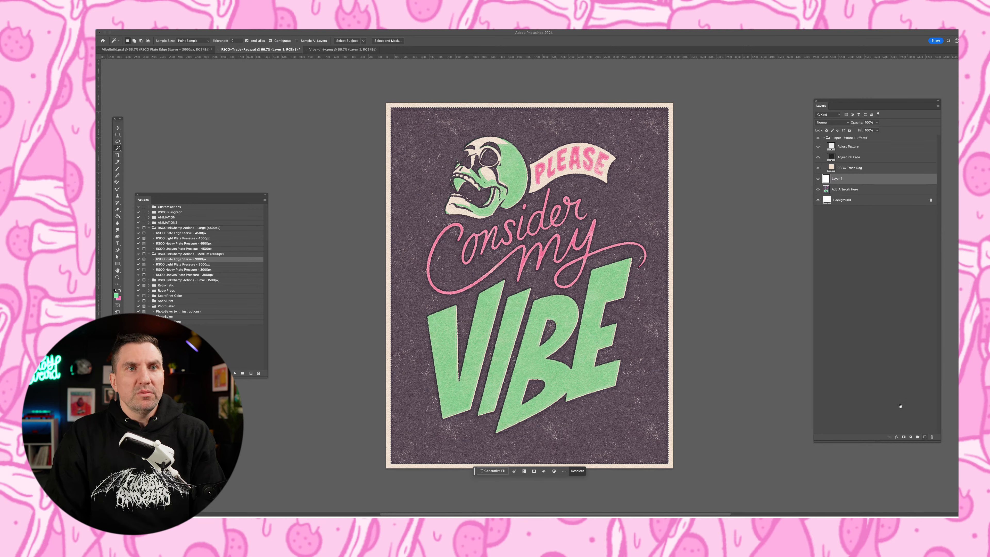
click(114, 290)
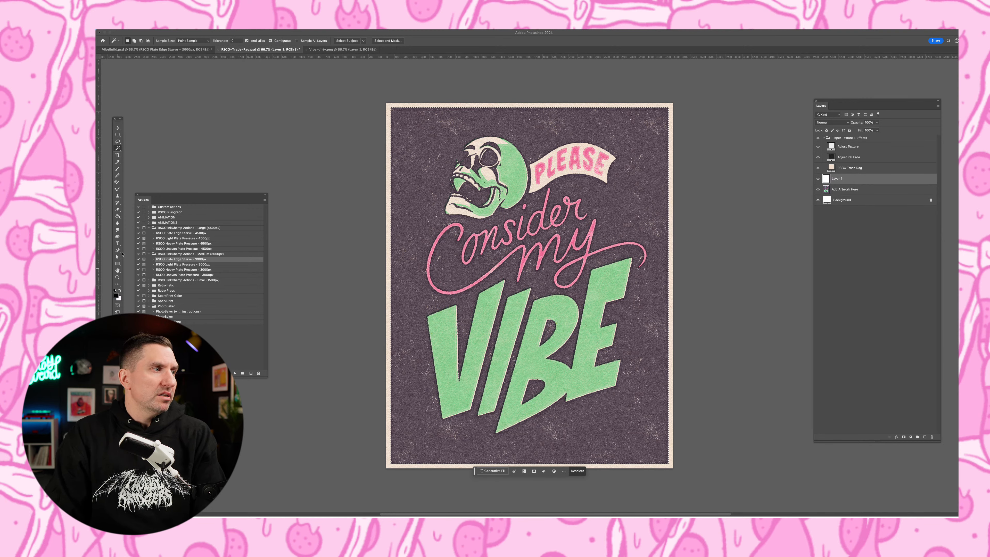
click(117, 210)
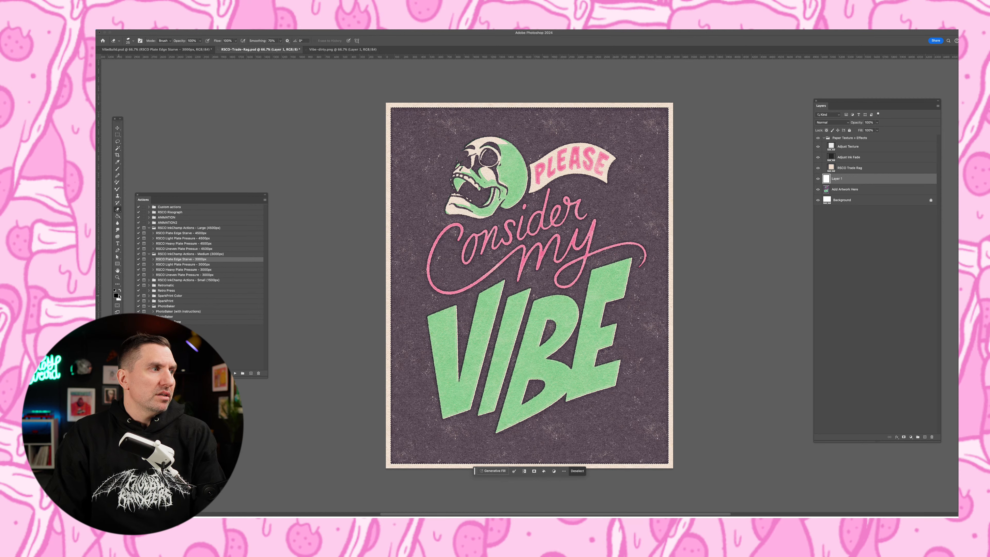
click(118, 216)
click(506, 213)
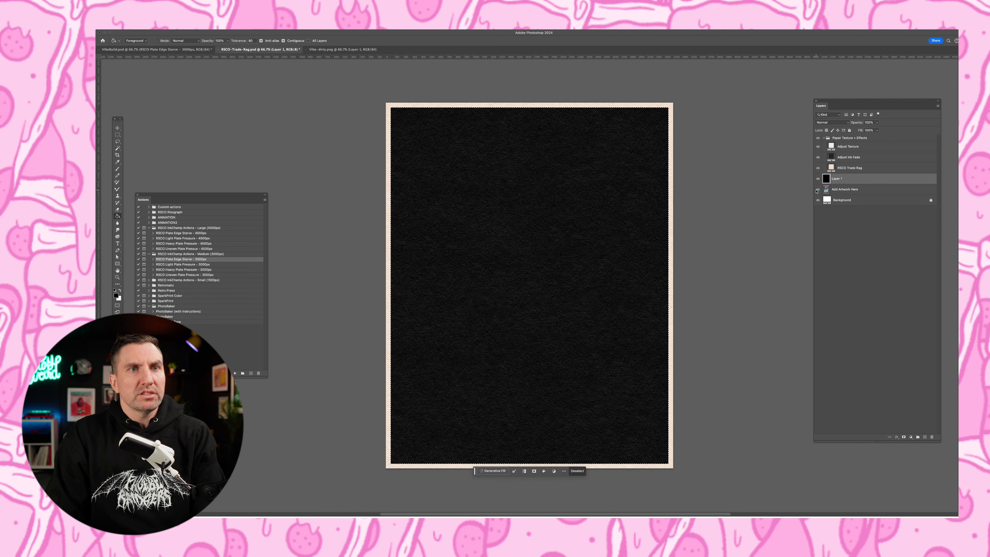
Step: Hide the Add Artwork Here layer, make the black Layer 1 active, and clear the selection
click(843, 190)
click(846, 180)
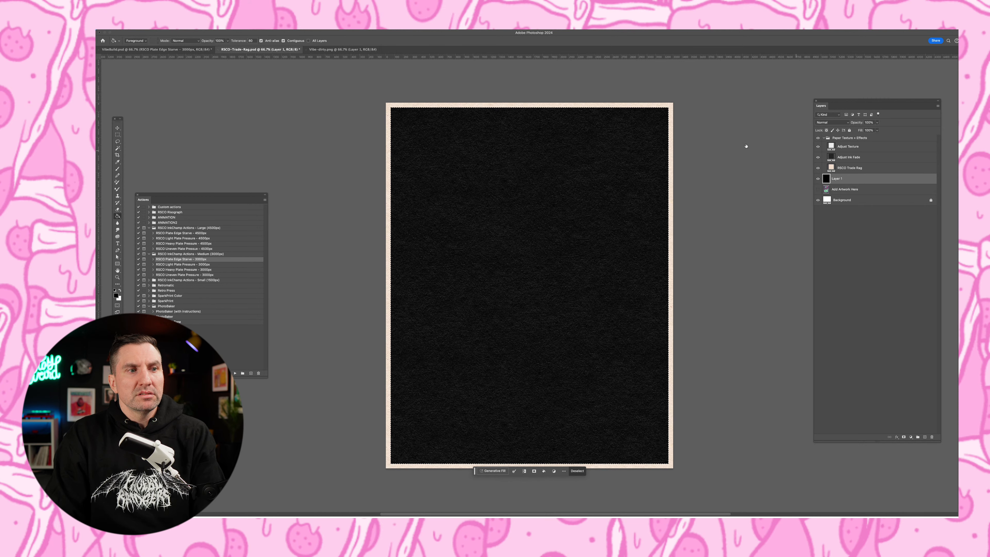
key(super+d)
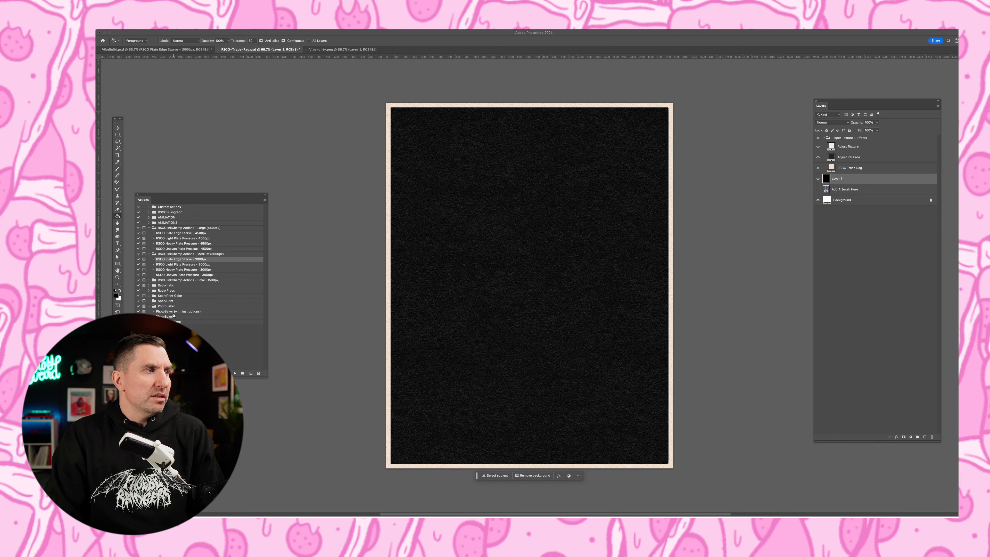
Step: Run the RSCO Heavy Plate Pressure - 3000px action on the black Layer 1 and accept black as the Ink Color fill
click(185, 265)
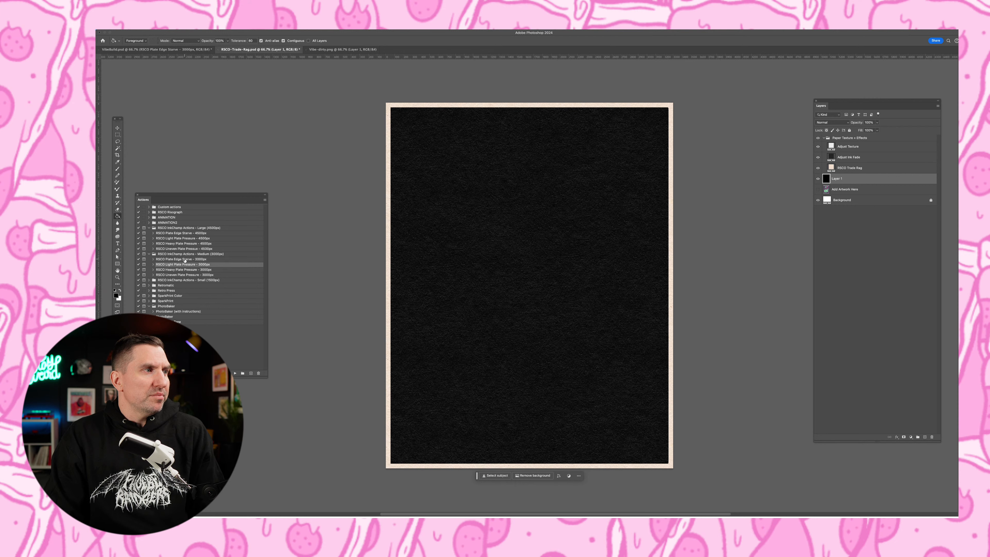
click(183, 238)
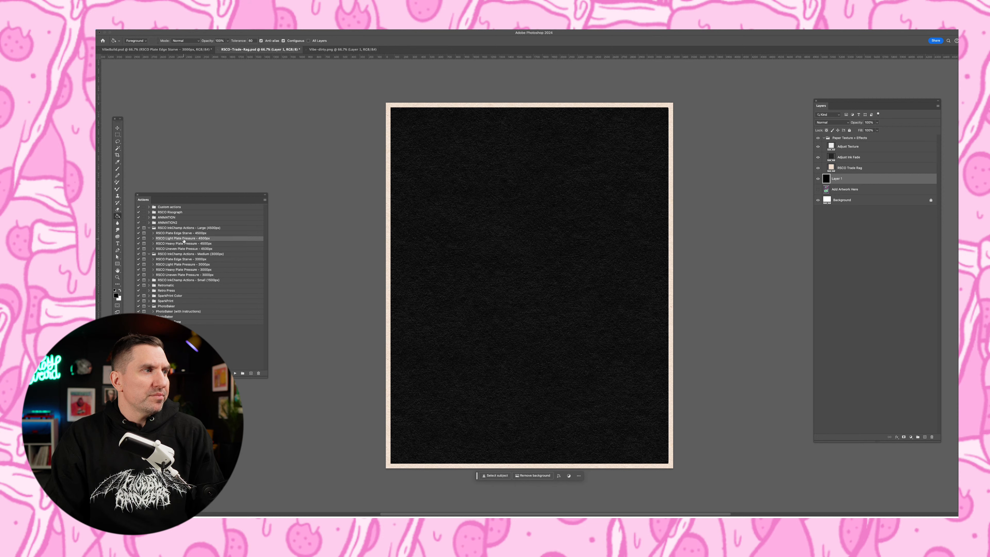
click(178, 269)
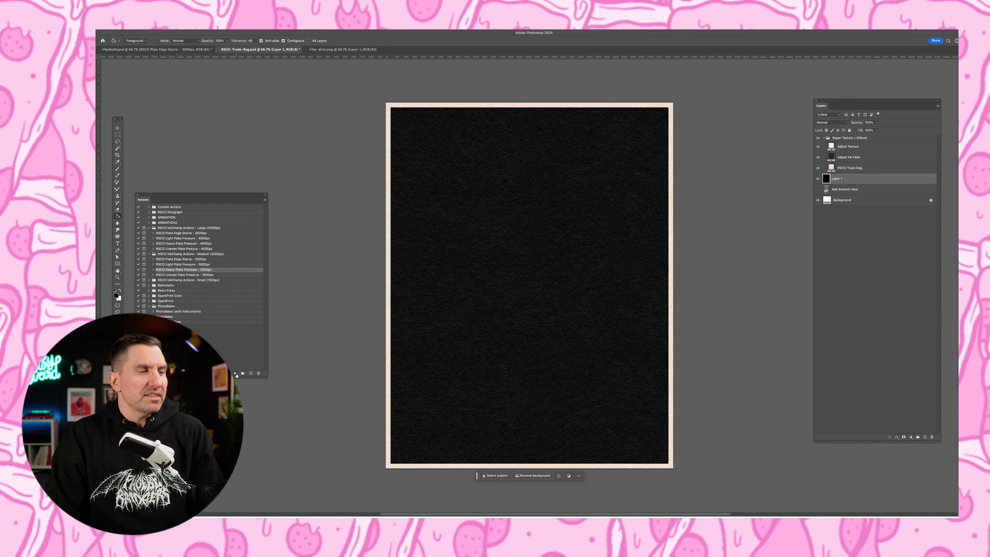
click(235, 374)
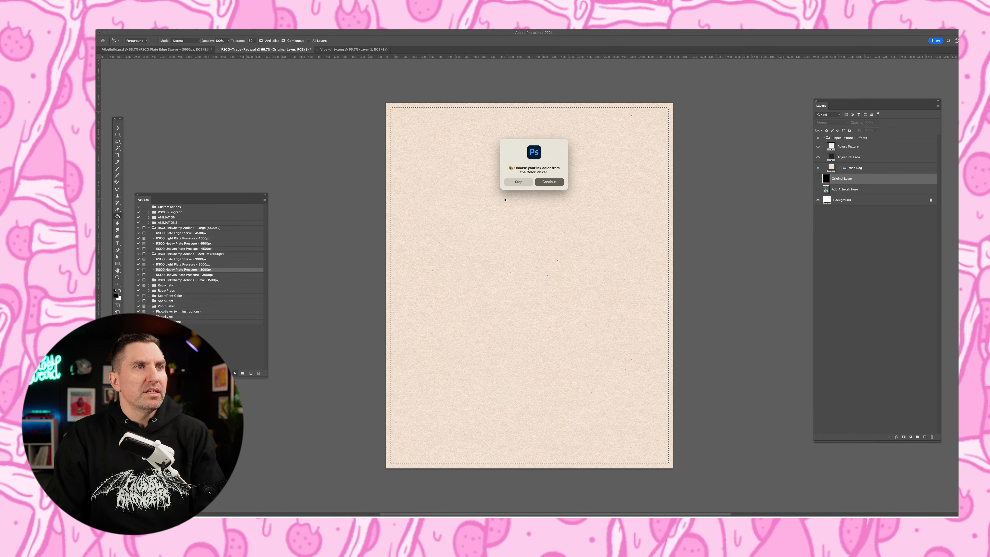
click(555, 180)
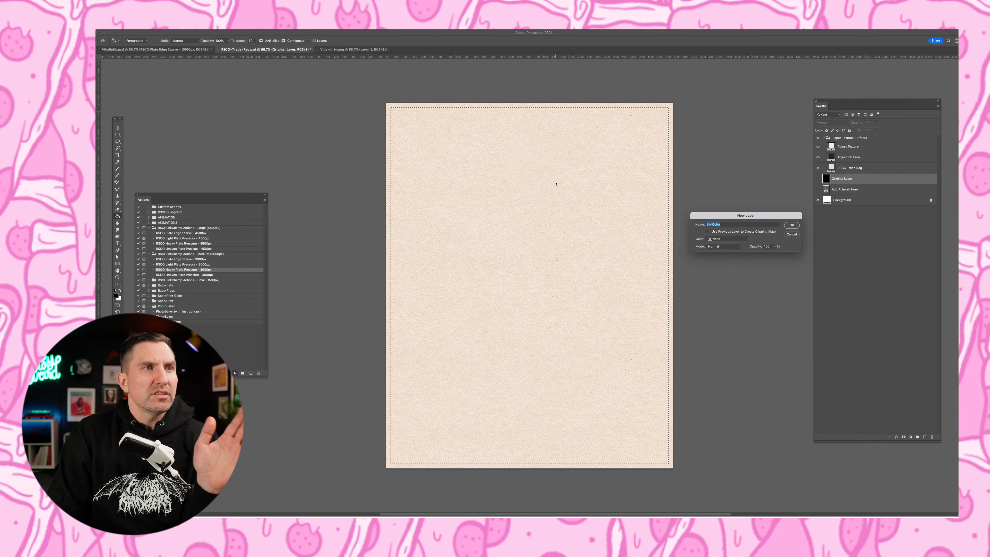
click(790, 225)
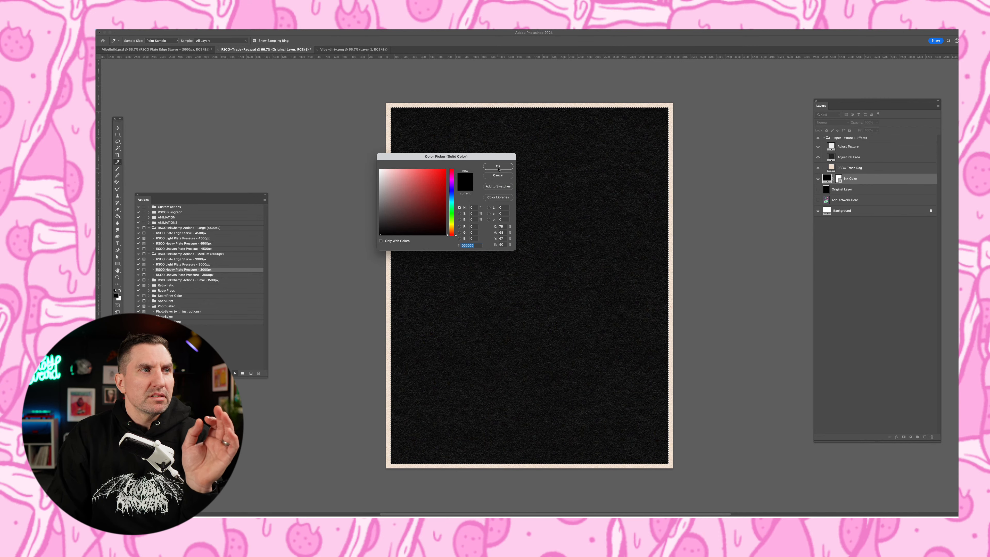
click(498, 167)
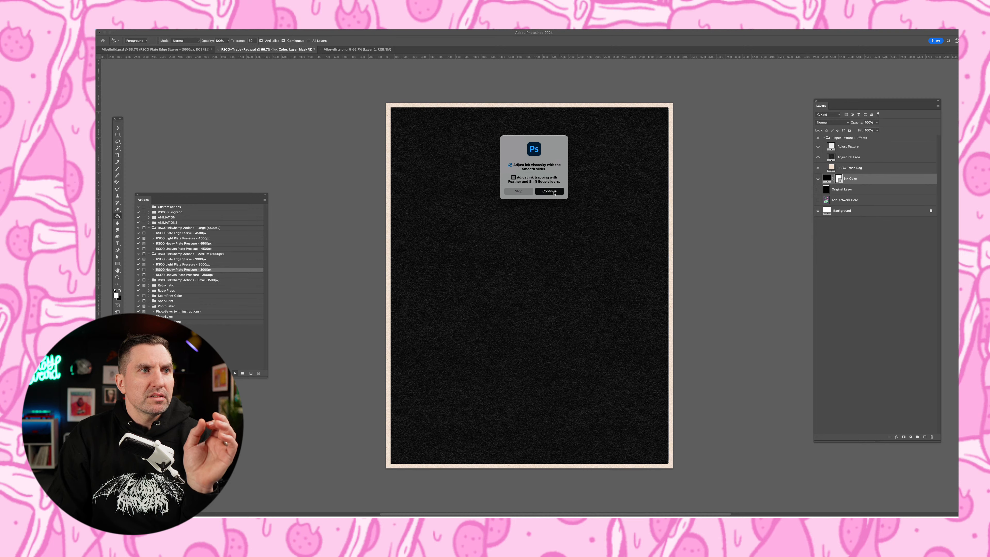
Step: Accept the ink mask's edge refinement settings and raise the Spatter filter's spray radius and smoothness for rougher plate edges
click(550, 191)
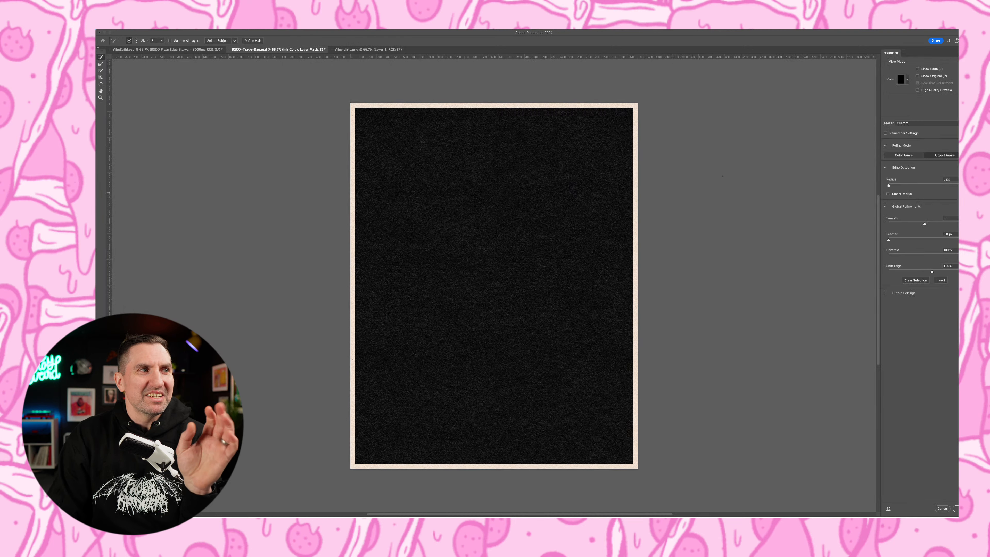
click(956, 508)
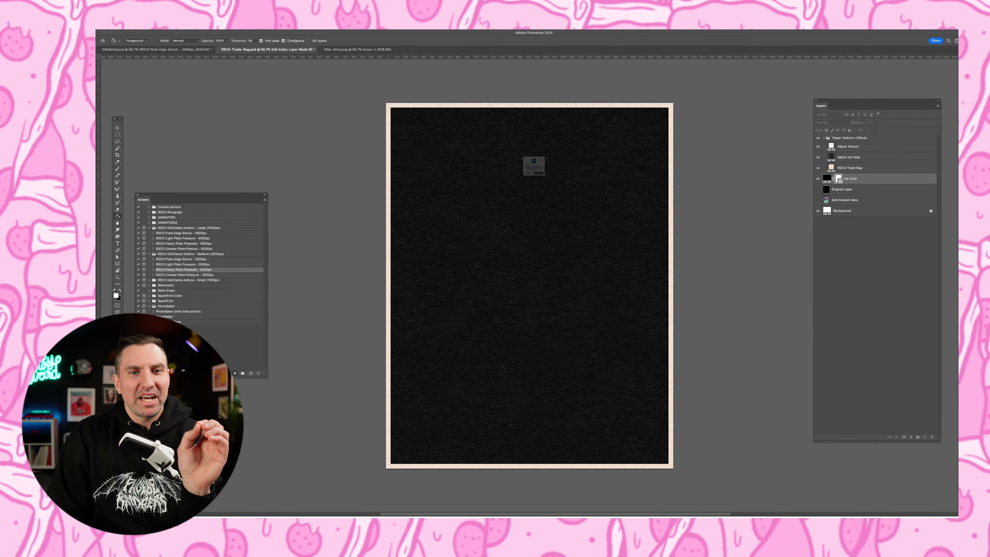
click(556, 186)
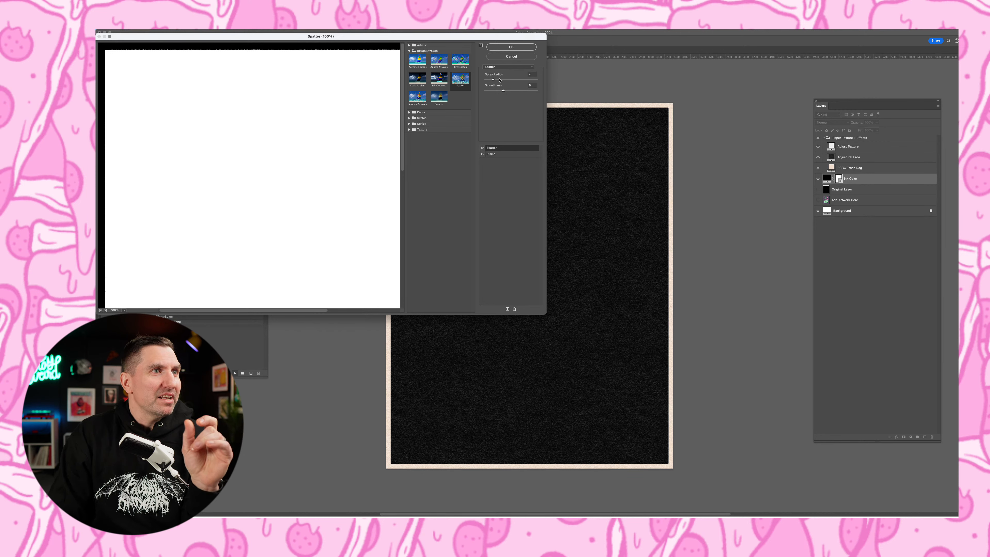
click(510, 81)
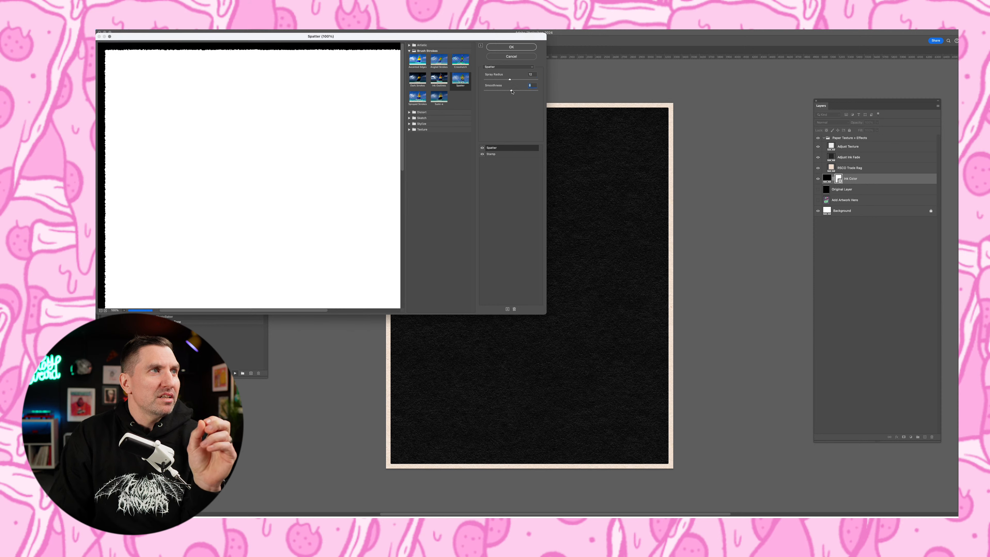
click(519, 48)
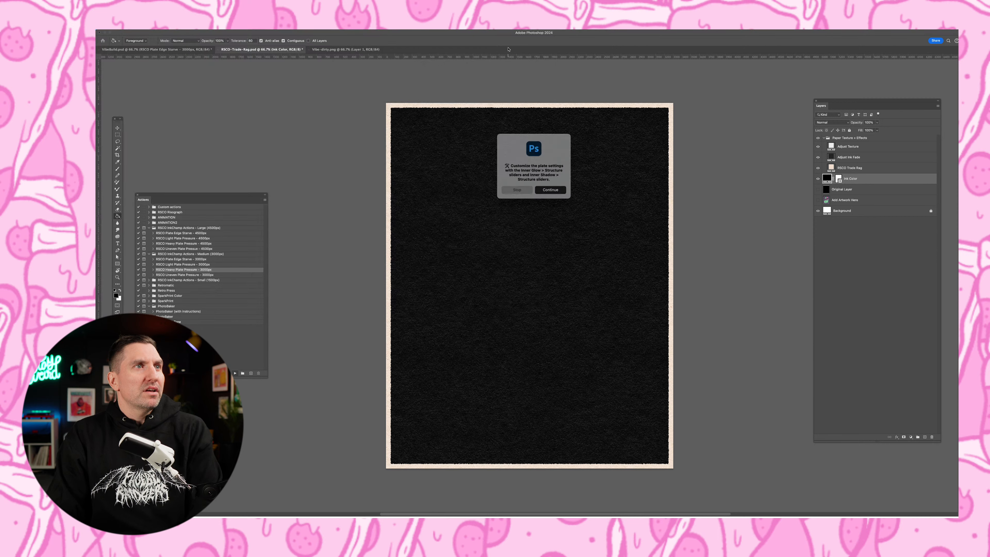
Step: Raise the Inner Shadow opacity slightly in the Ink Color layer style and apply the plate settings
click(549, 187)
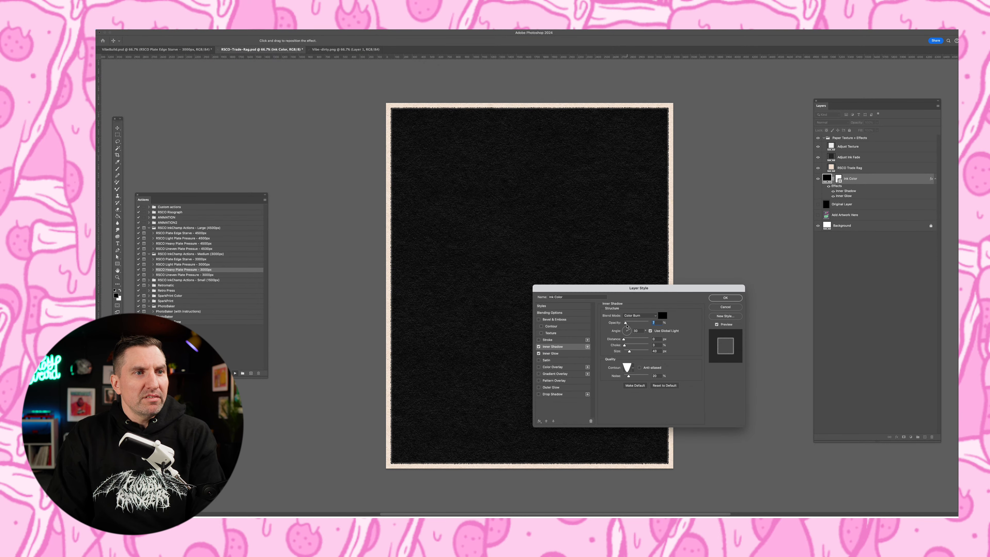
drag(626, 324, 631, 323)
click(723, 297)
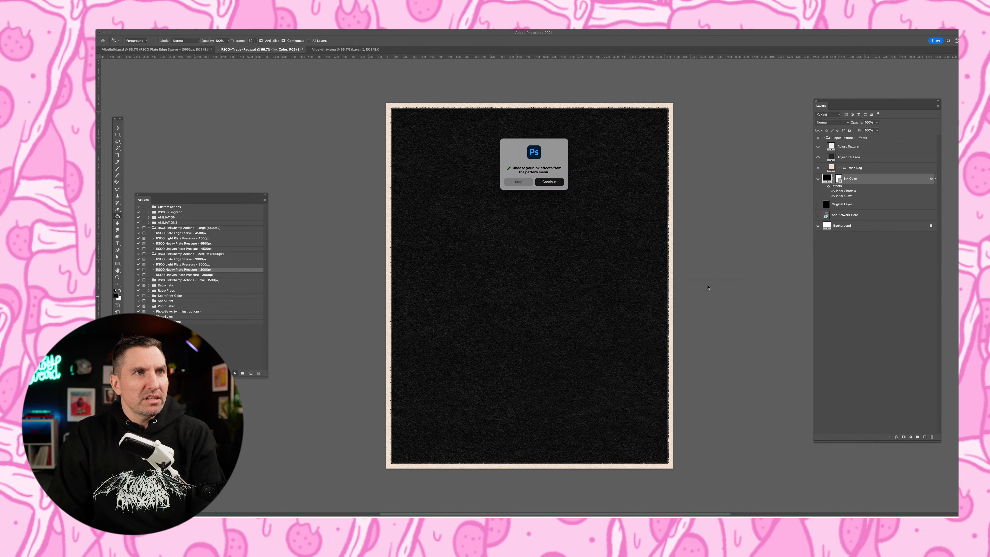
Step: Add the clipped Ink Effects pattern layer with the action's suggested settings and pattern
click(556, 185)
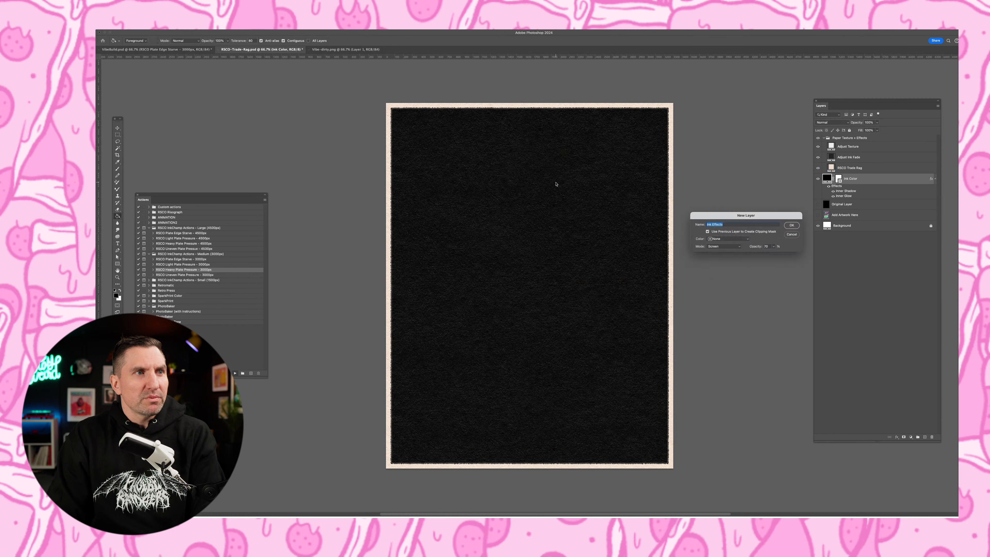
click(794, 225)
click(795, 265)
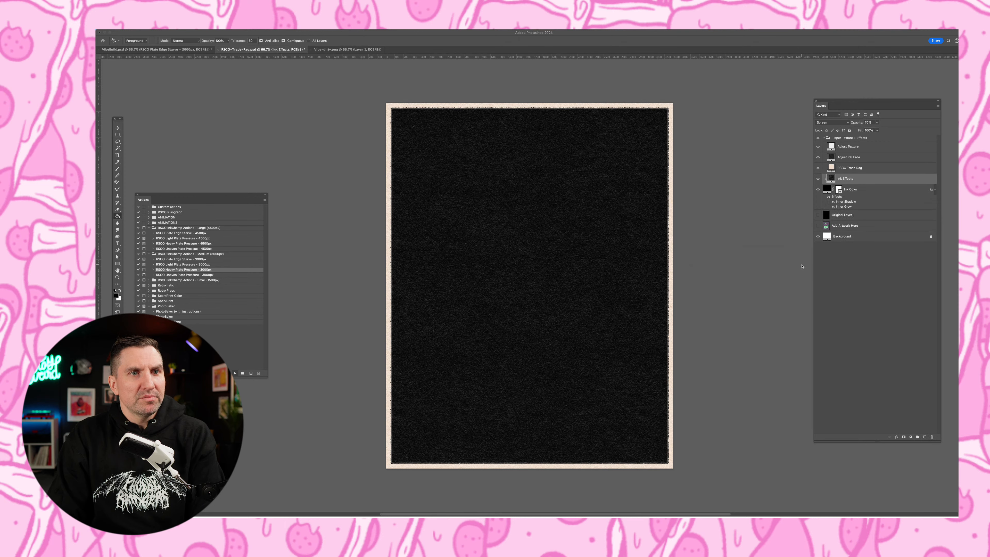
Step: Add the clipped Ink Distress layer, fill it with the last RSCO InkChamp Ink Effects pattern, and finish the action
click(561, 185)
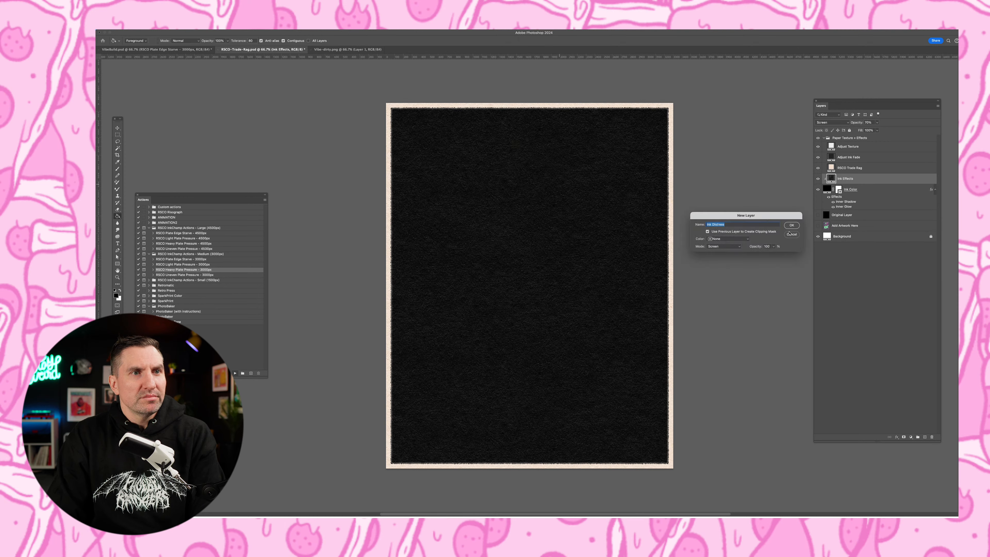
click(792, 226)
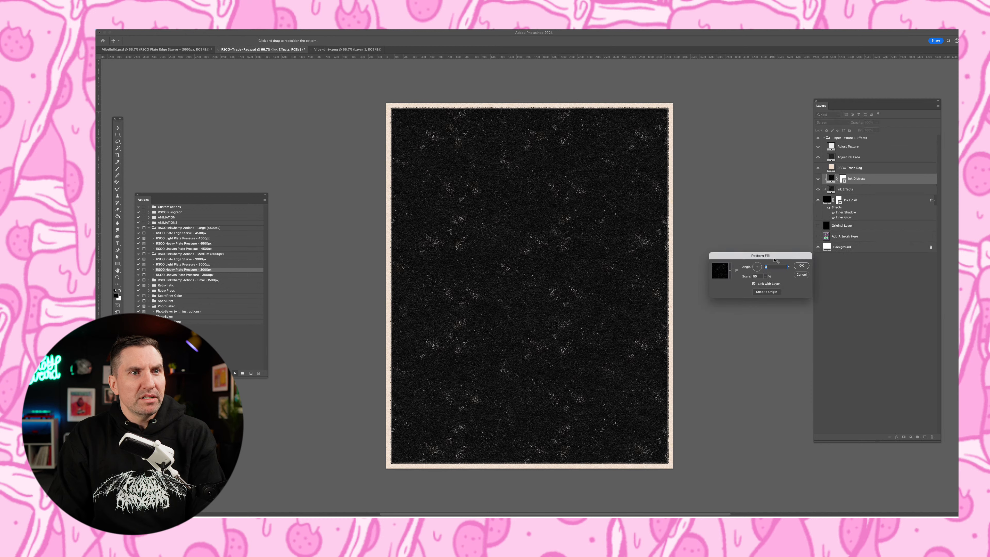
click(723, 270)
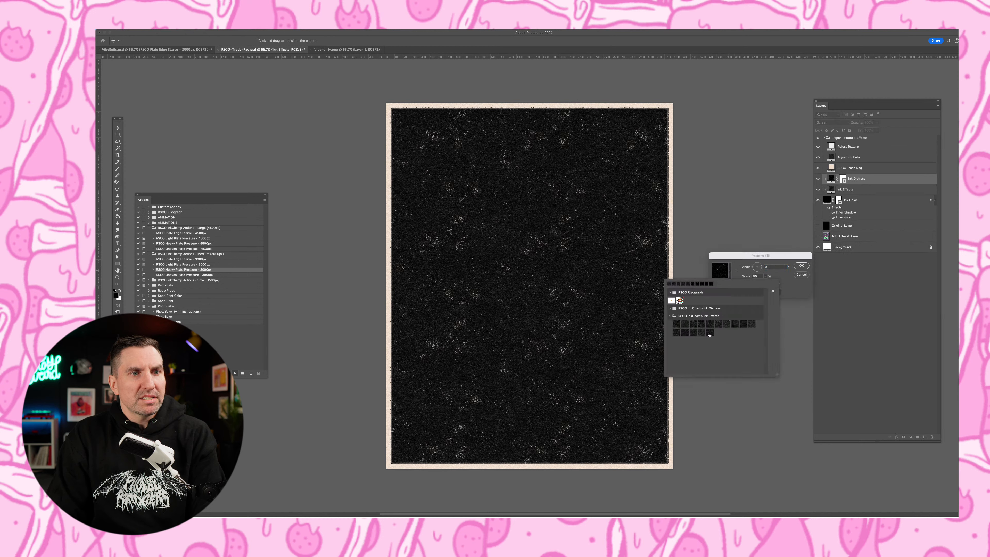
click(709, 334)
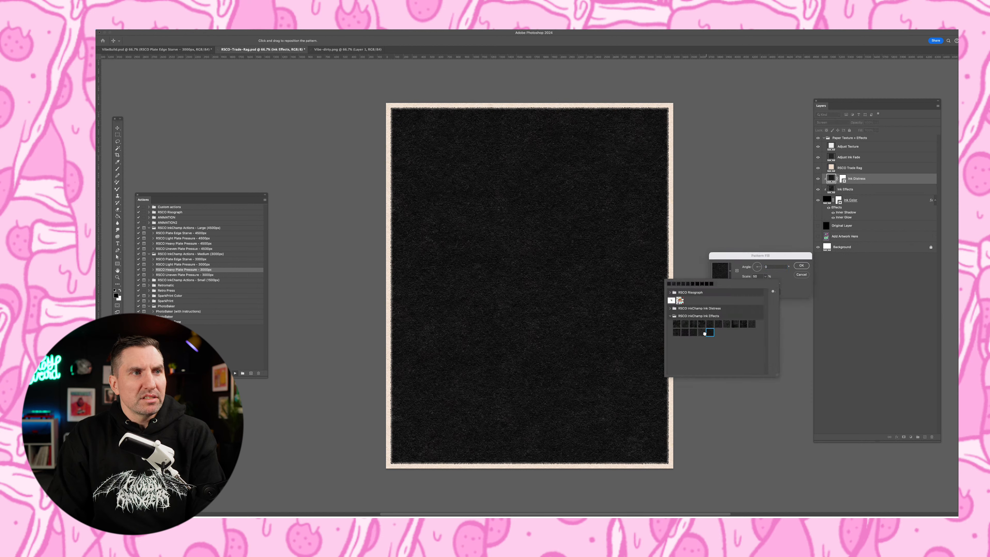
click(791, 269)
click(800, 266)
click(549, 200)
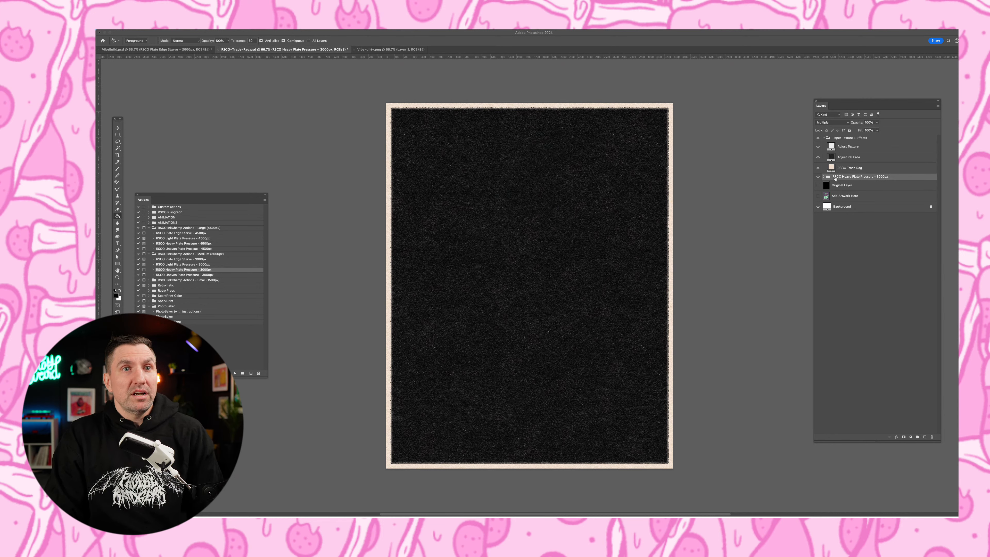
Step: Merge the RSCO Heavy Plate Pressure group into one layer directly above Add Artwork Here, and show the artwork layer
right_click(835, 179)
click(834, 178)
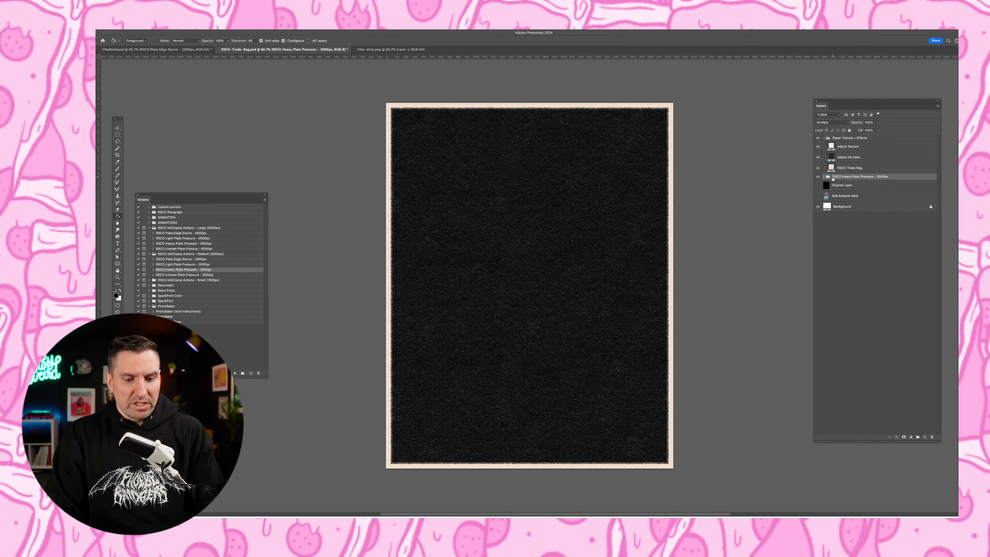
key(ctrl+e)
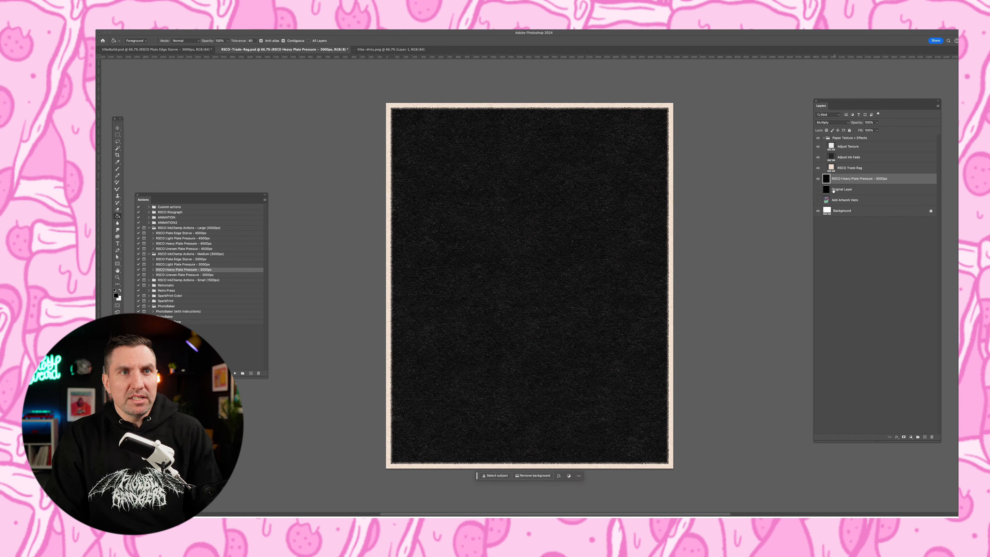
key(ctrl+bracketleft)
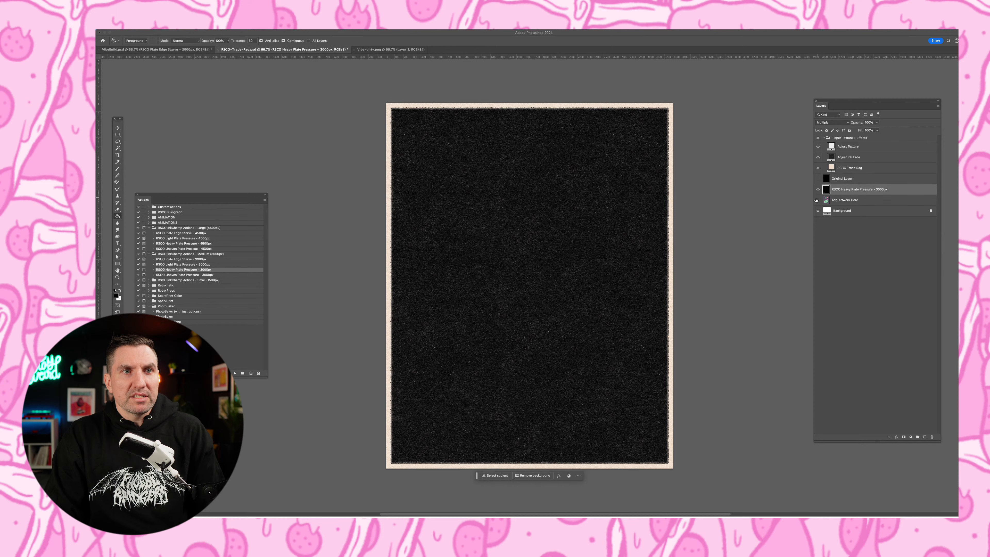
click(818, 200)
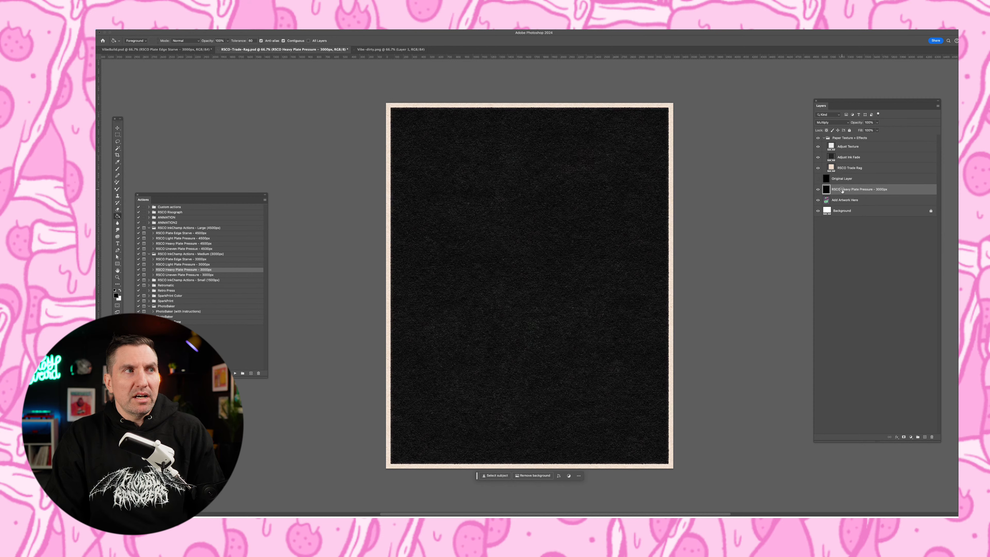
Step: Try clipping the merged plate layer to Add Artwork Here in Screen mode and inspect the print's edges up close
right_click(856, 192)
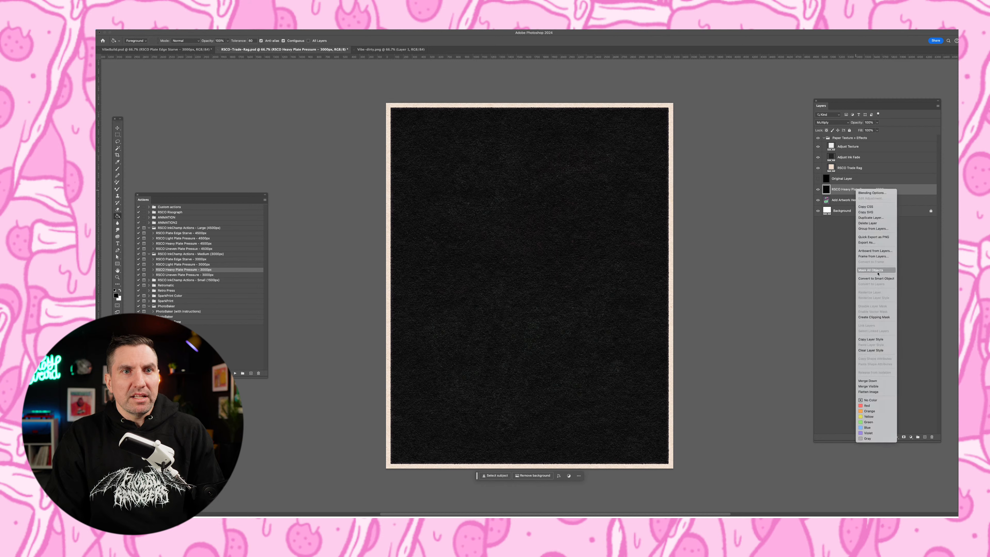
click(878, 317)
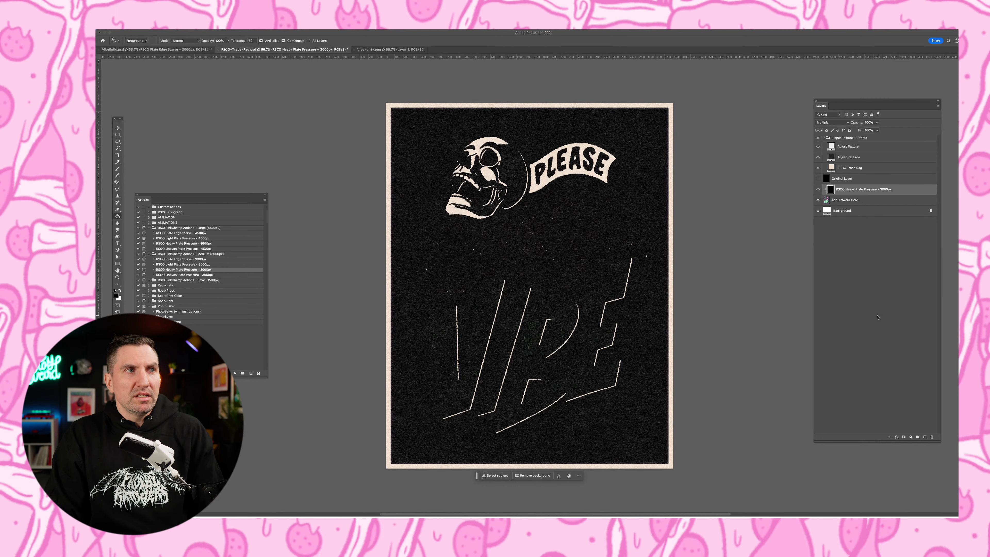
click(834, 126)
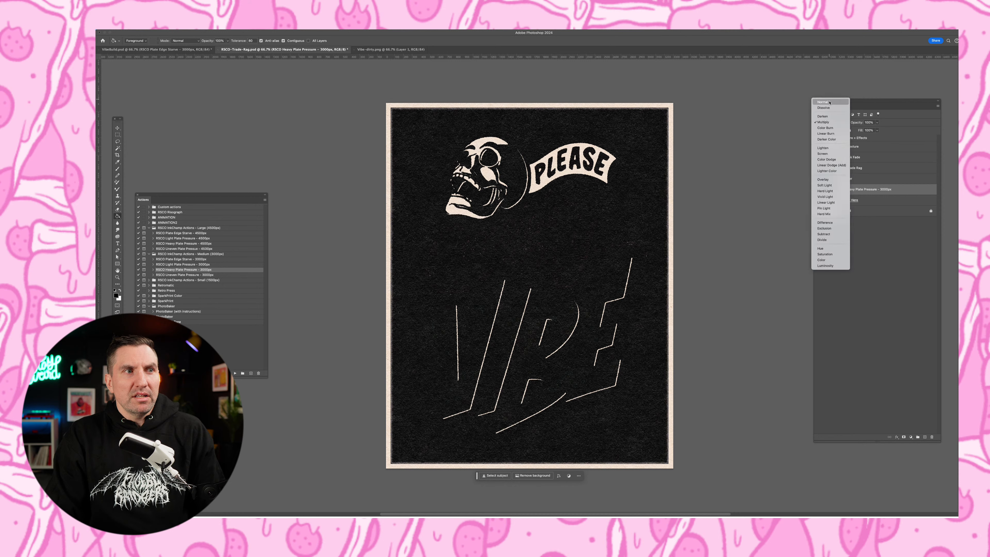
click(832, 156)
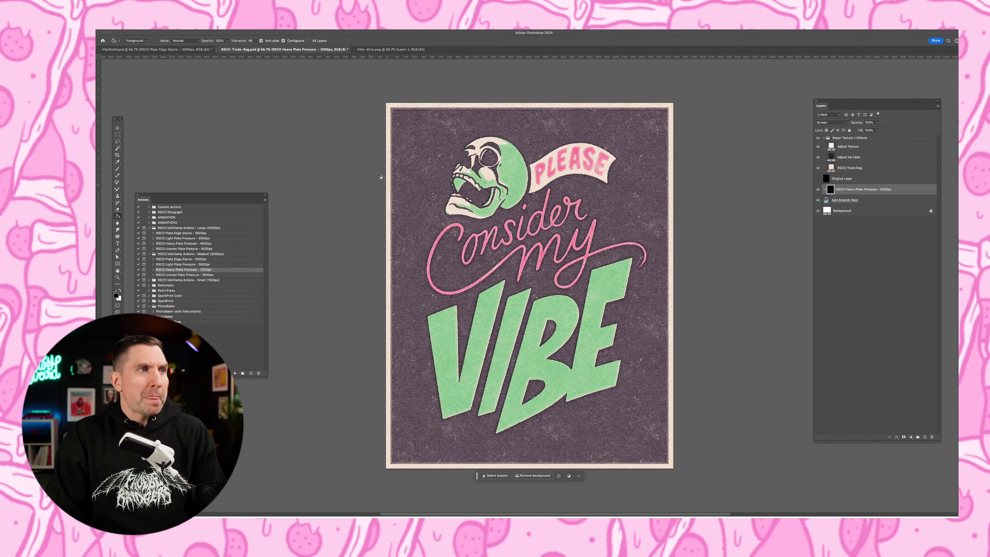
key(super+plus)
key(super+plus)
key(super+plus)
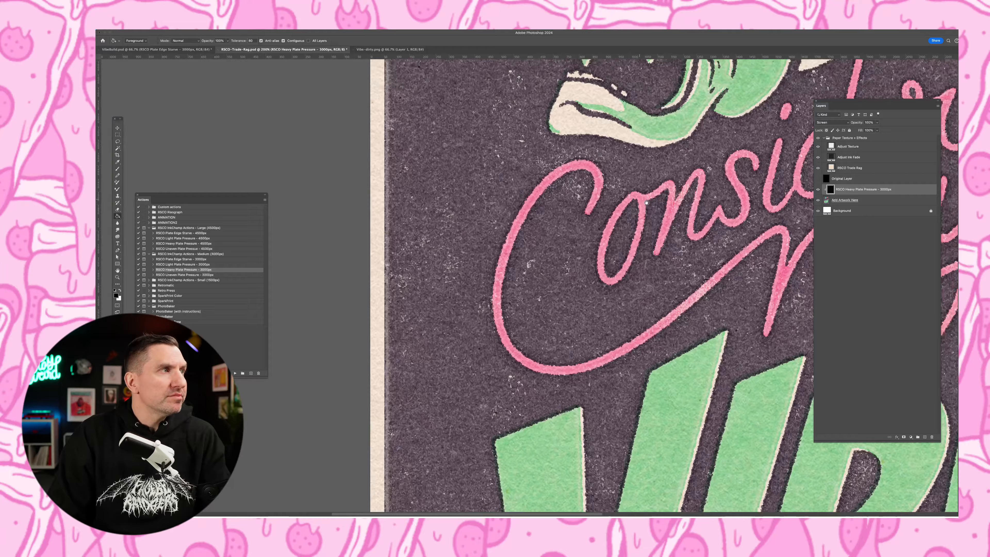
drag(647, 202, 609, 375)
drag(412, 143, 341, 283)
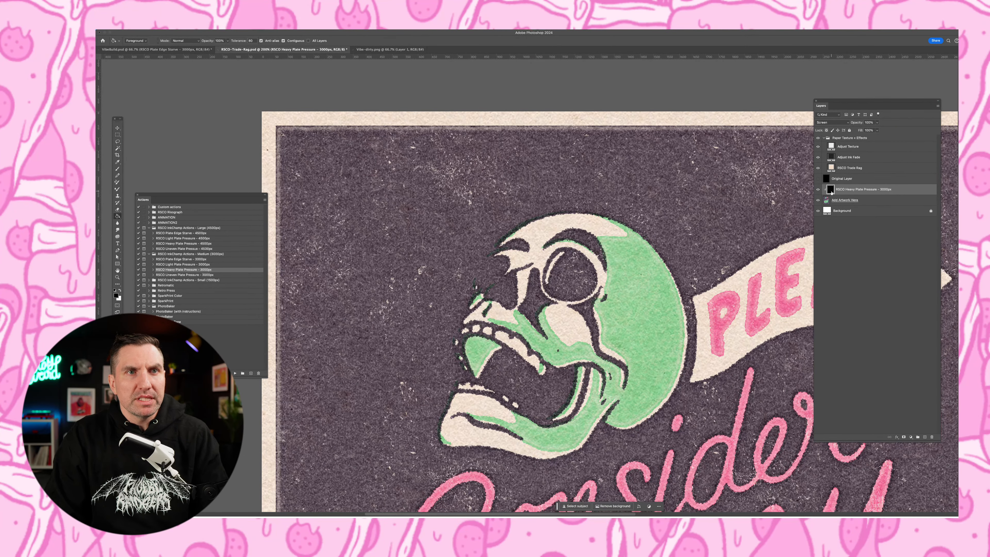
Step: Undo the Screen blend mode and the clipping mask on the merged plate layer
key(super+z)
click(817, 201)
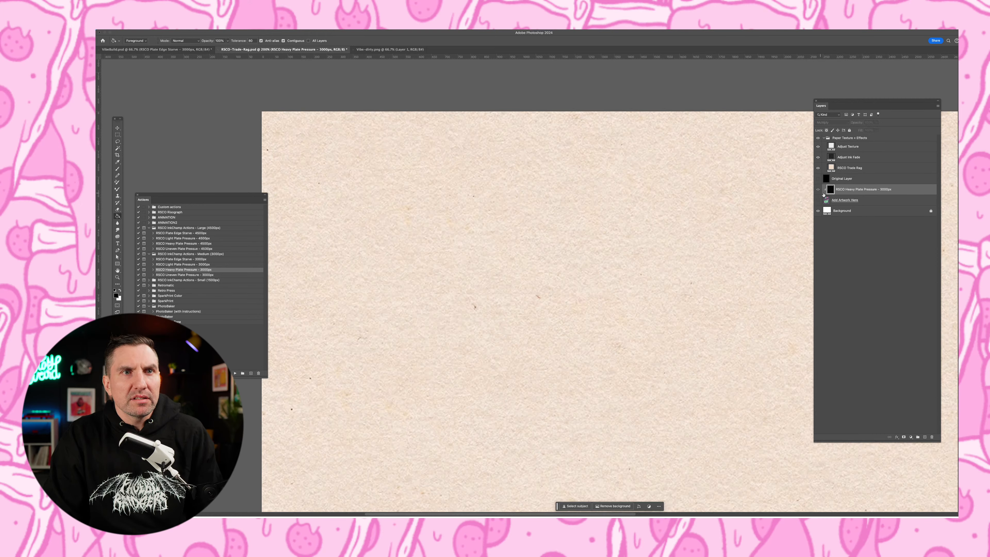
key(super+z)
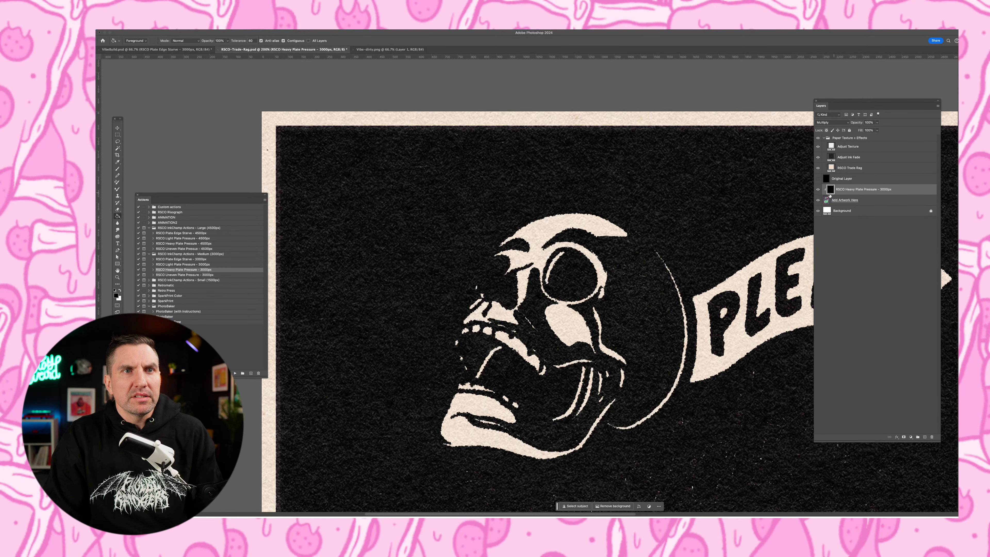
key(super+z)
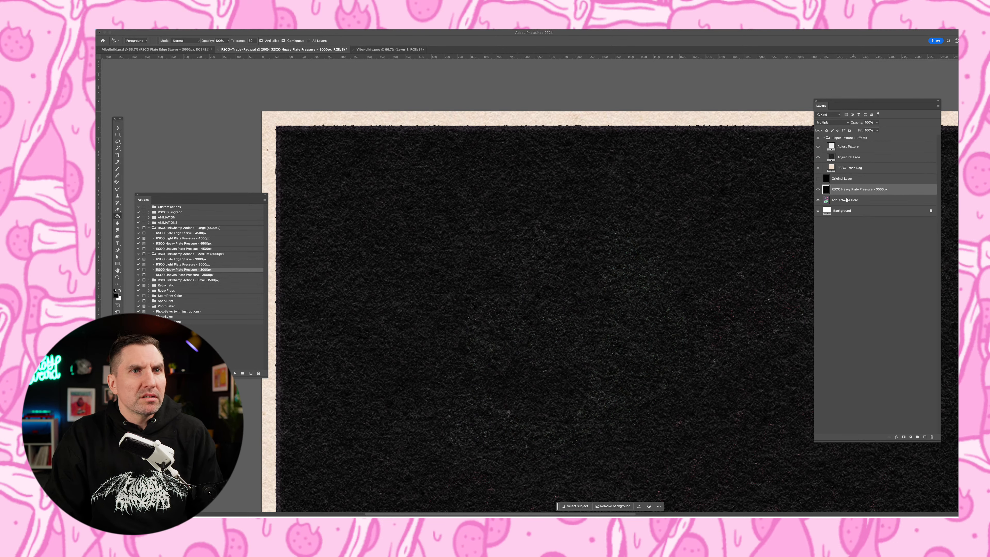
Step: Set the merged RSCO Heavy Plate Pressure layer's blend mode to Screen with the artwork visible beneath it
key(super+minus)
drag(623, 259, 588, 179)
click(828, 122)
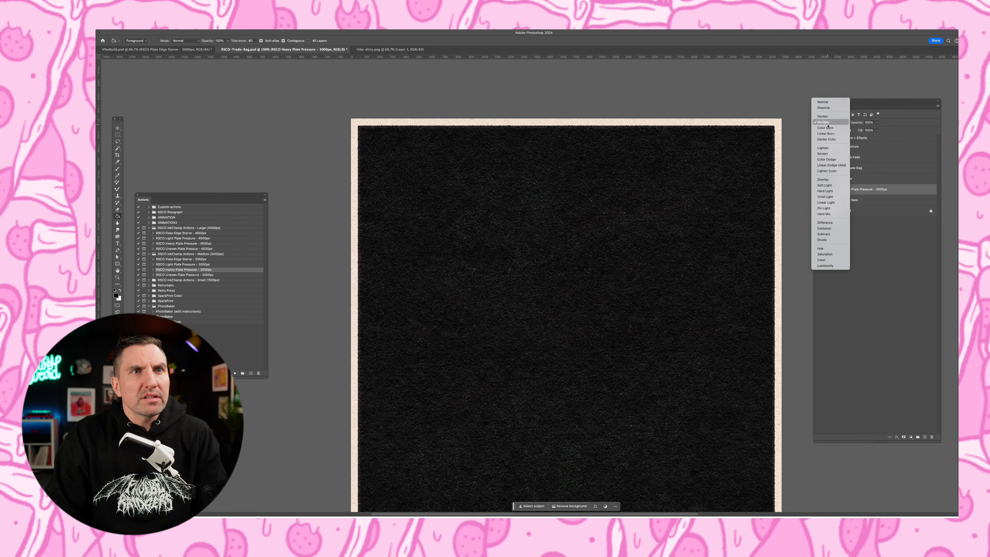
click(825, 153)
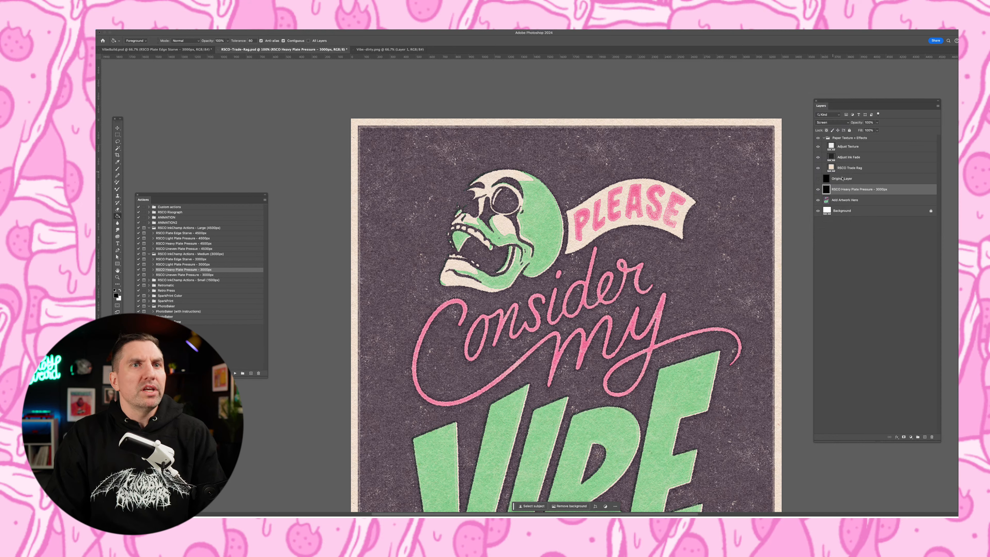
Step: Scale the Add Artwork Here layer up slightly from its center so it extends past the plate texture's edges
click(844, 201)
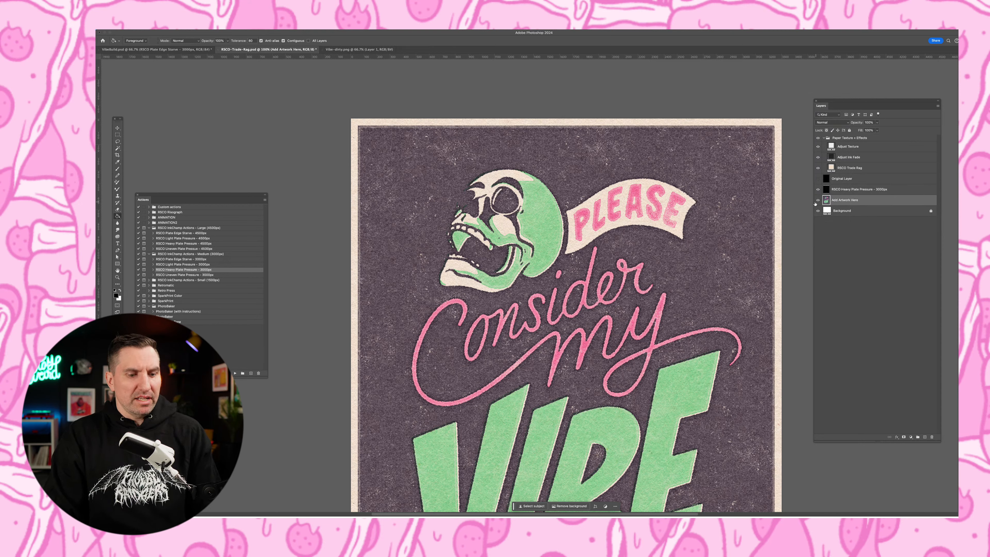
key(super+t)
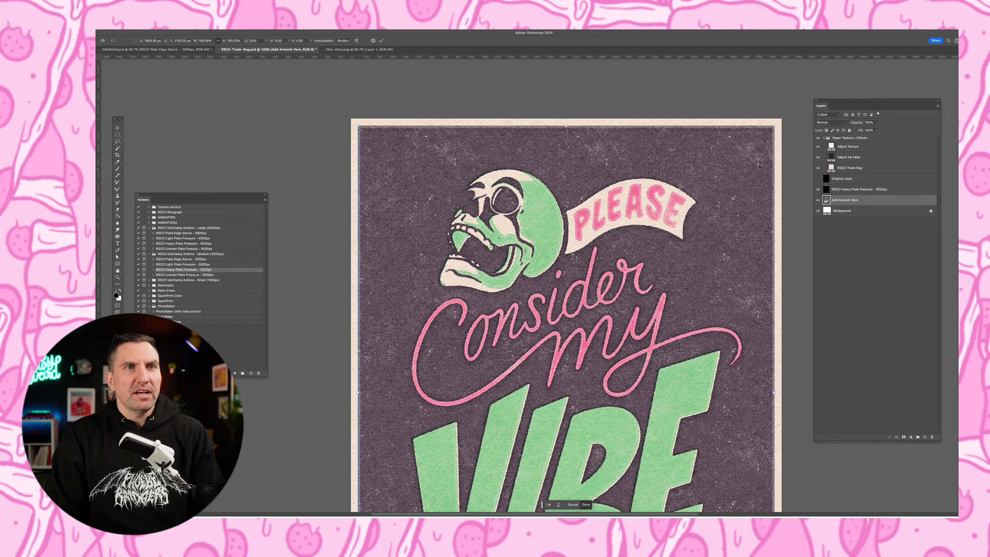
drag(774, 126, 775, 124)
scroll(762, 340, down, 5)
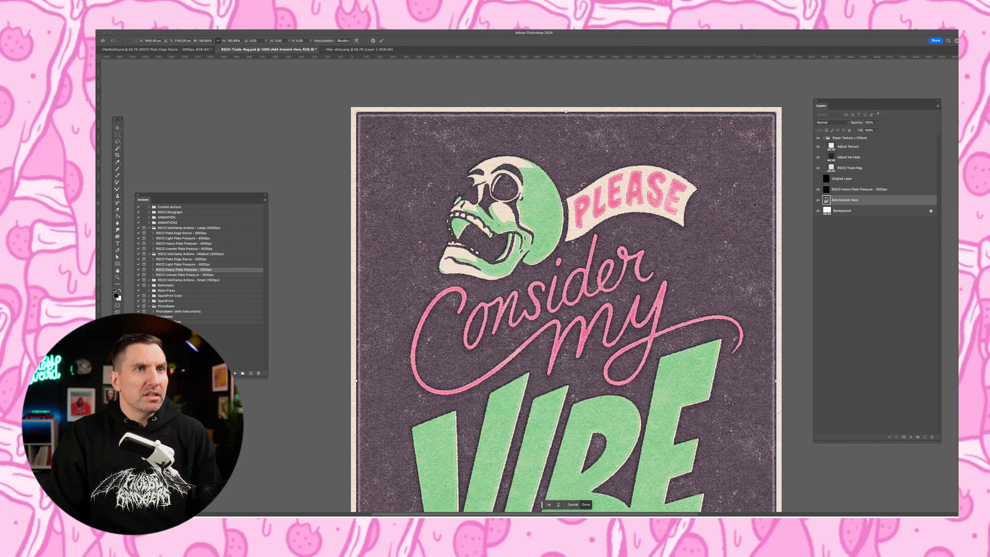
scroll(762, 340, down, 3)
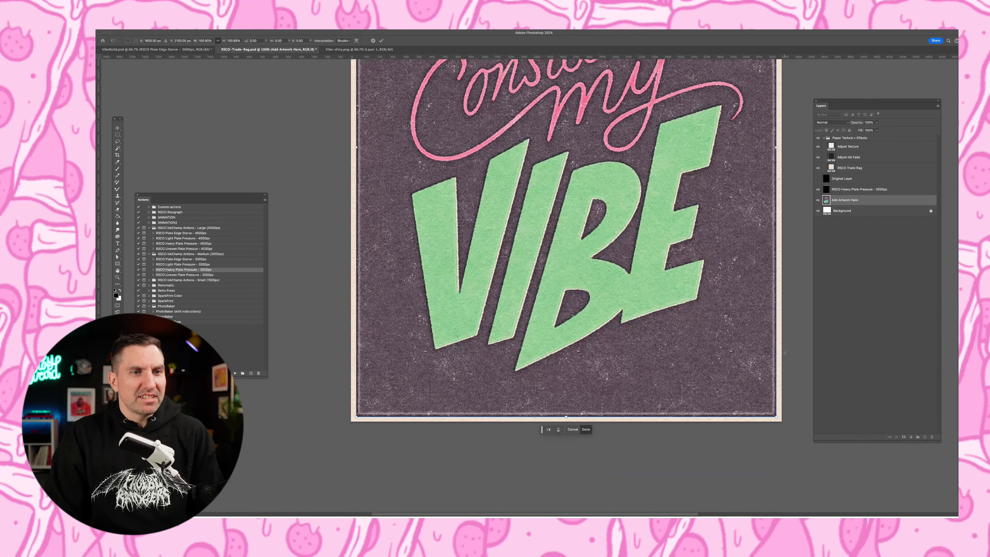
key(g)
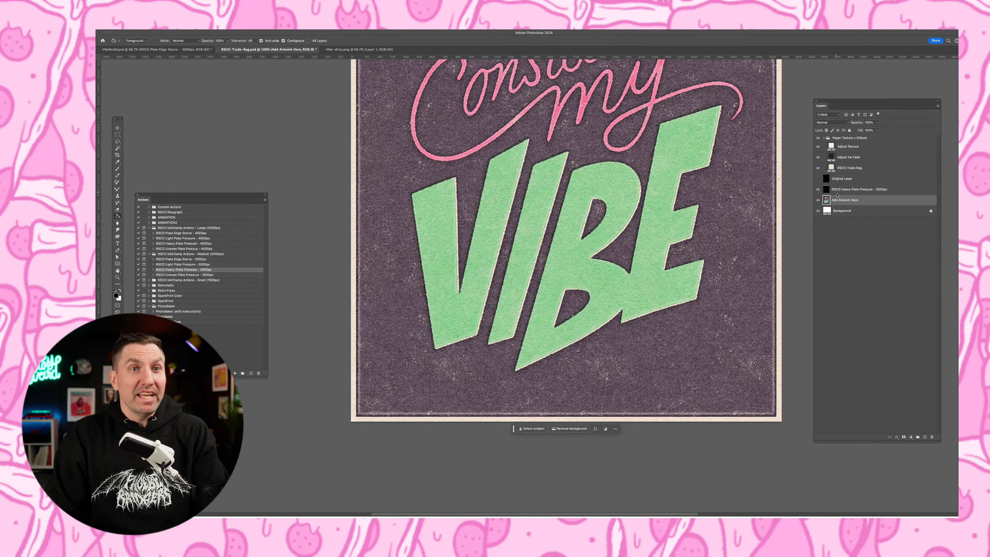
Step: Try clipping the RSCO Heavy Plate Pressure layer to Add Artwork Here, keeping its Screen blend mode
click(838, 192)
right_click(851, 187)
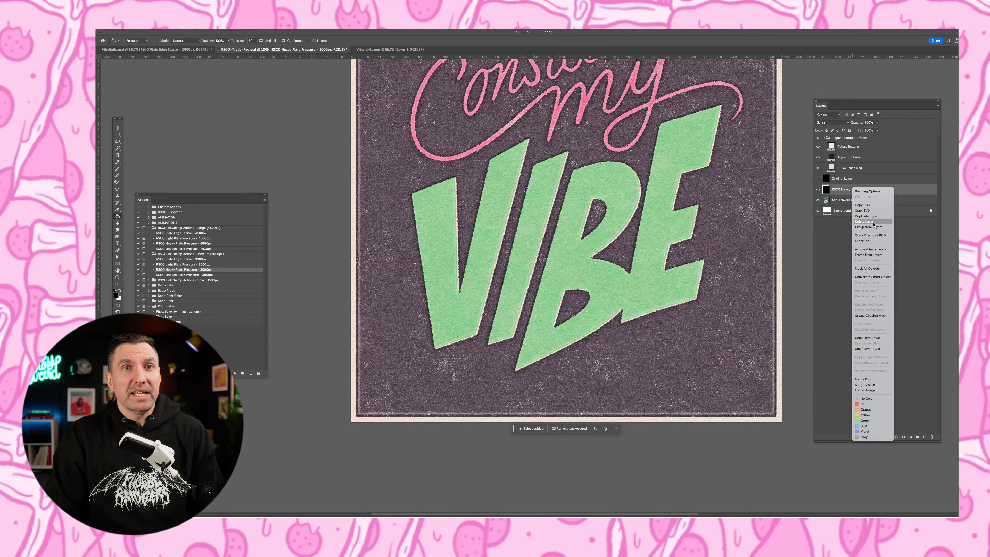
click(869, 315)
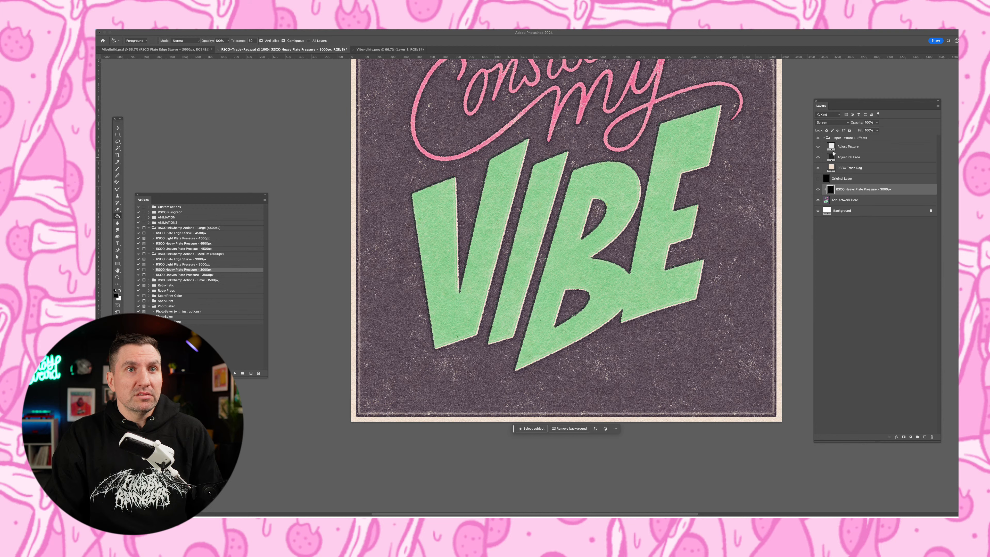
click(826, 123)
click(826, 123)
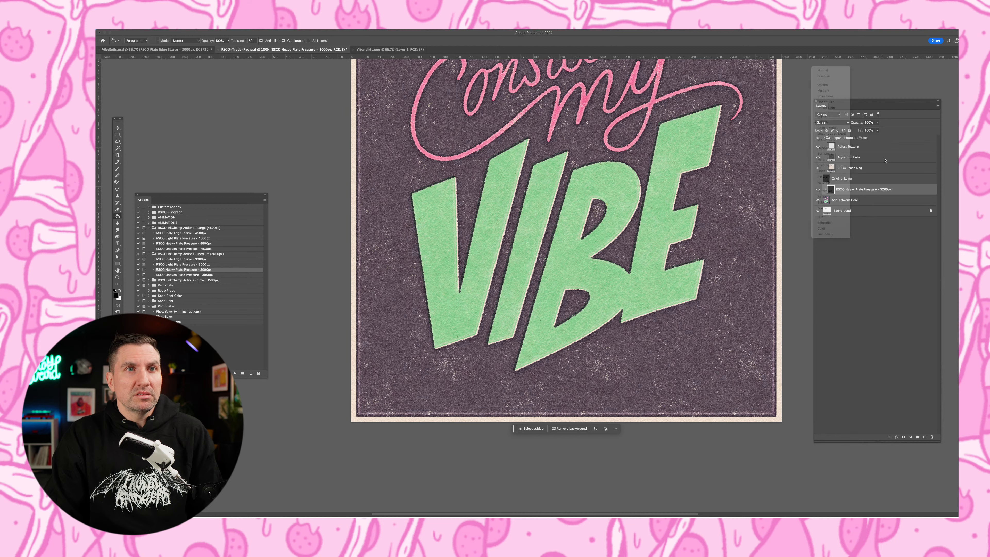
Step: Toggle the visibility of the Add Artwork Here and plate pressure layers to compare how each affects the print's border
drag(825, 202, 841, 192)
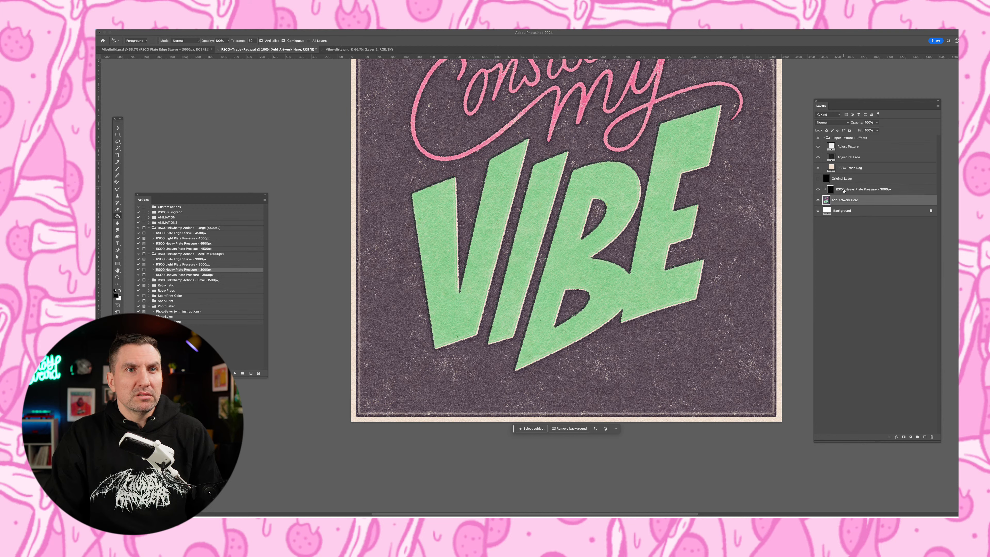
click(843, 190)
click(818, 200)
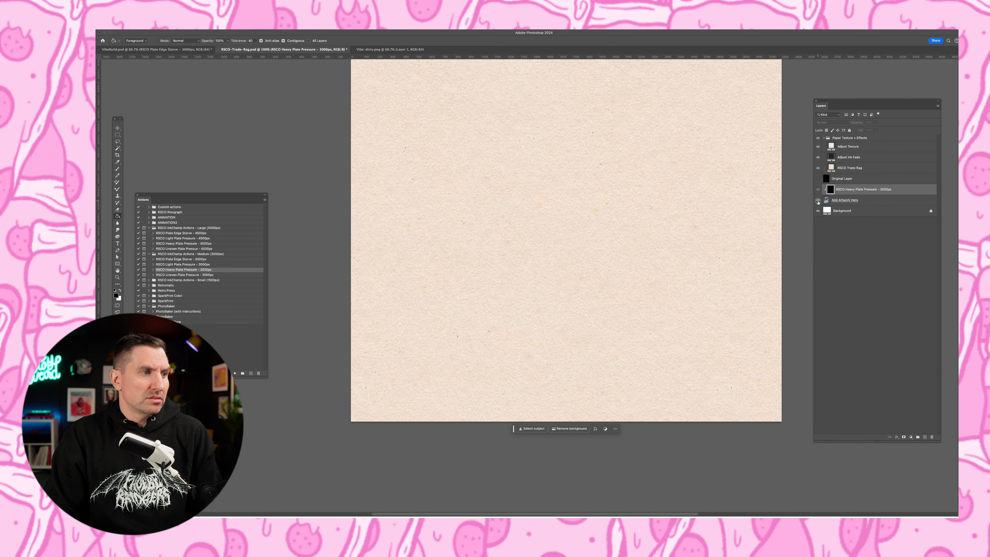
click(818, 201)
click(818, 190)
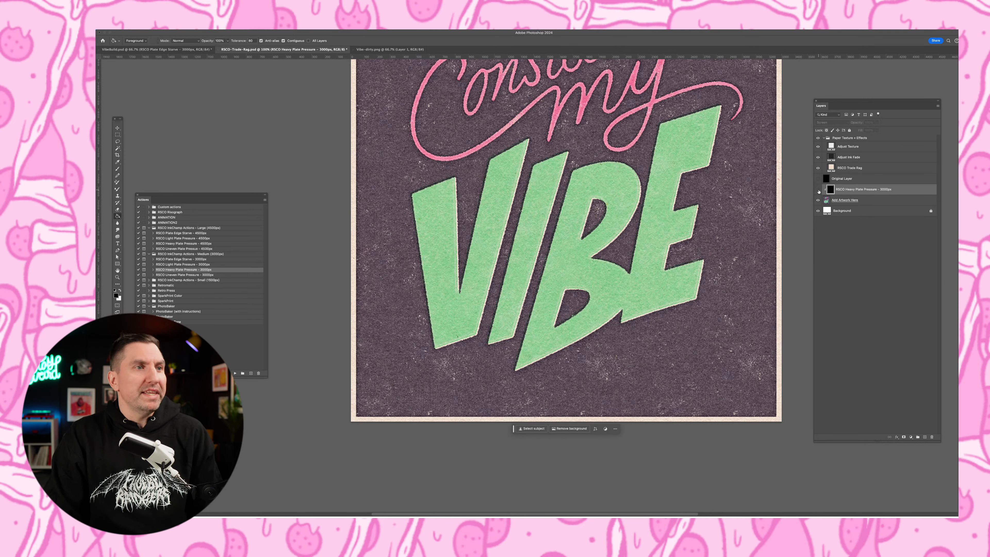
click(818, 190)
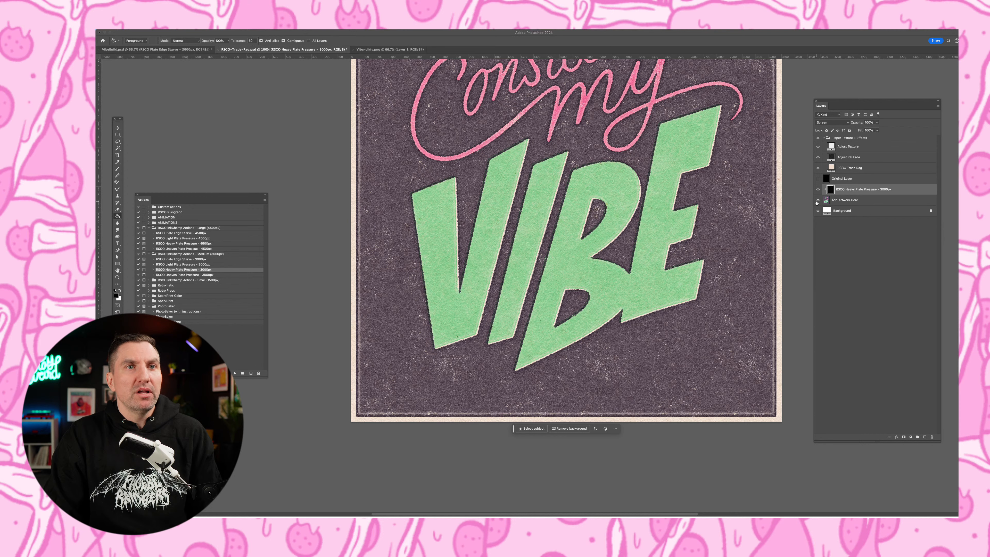
click(818, 200)
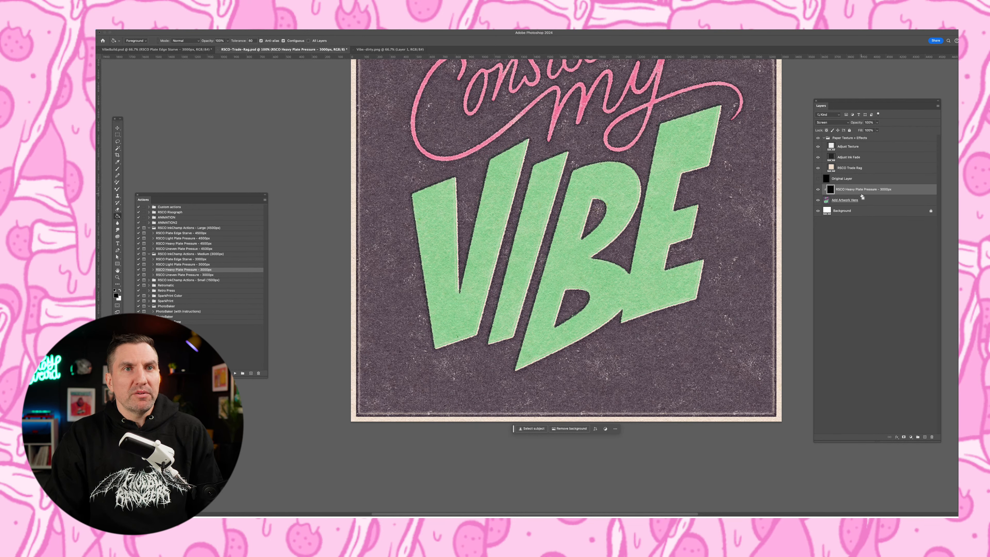
key(super+comma)
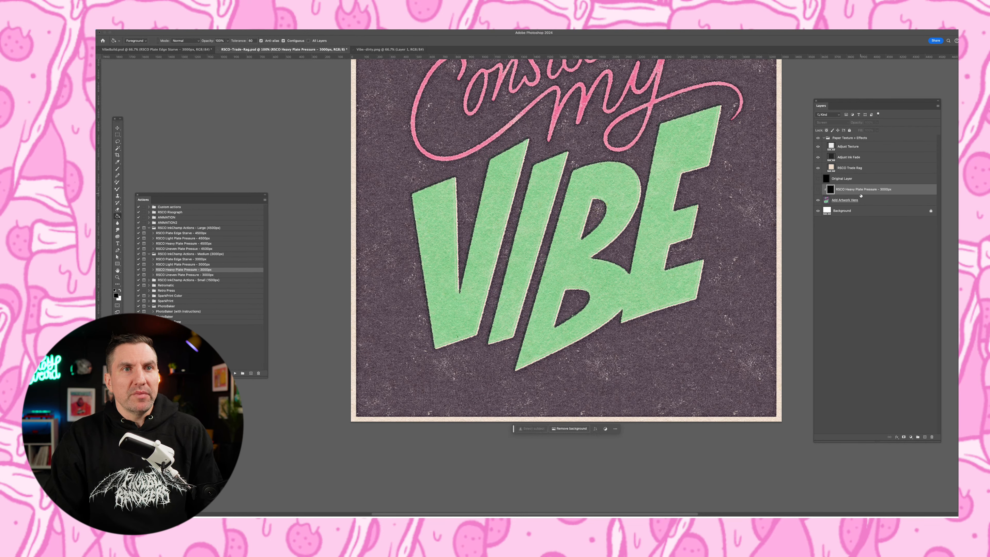
key(super+comma)
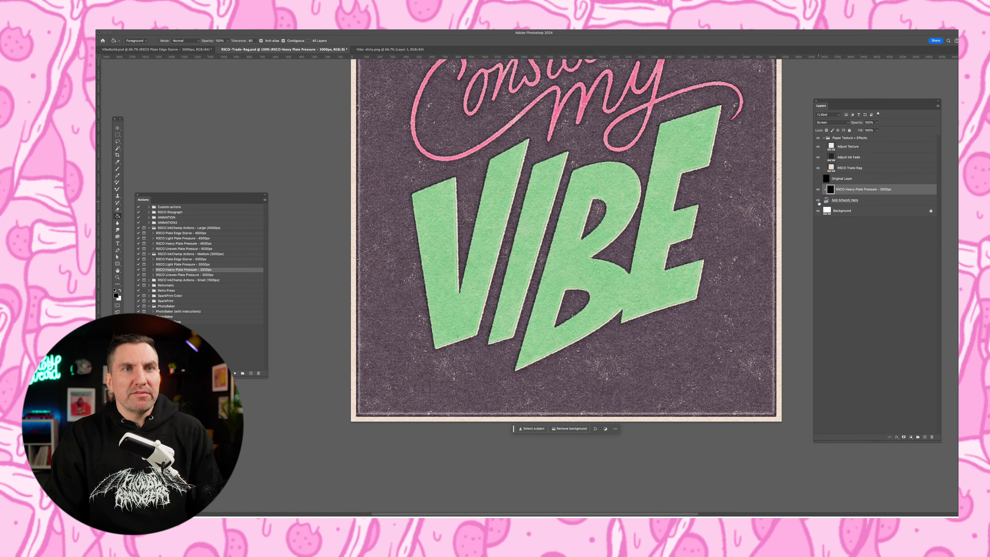
click(818, 202)
click(818, 202)
Step: Release the plate layer from its clipping mask and set its blend mode to Normal with Add Artwork Here hidden
key(super+alt+g)
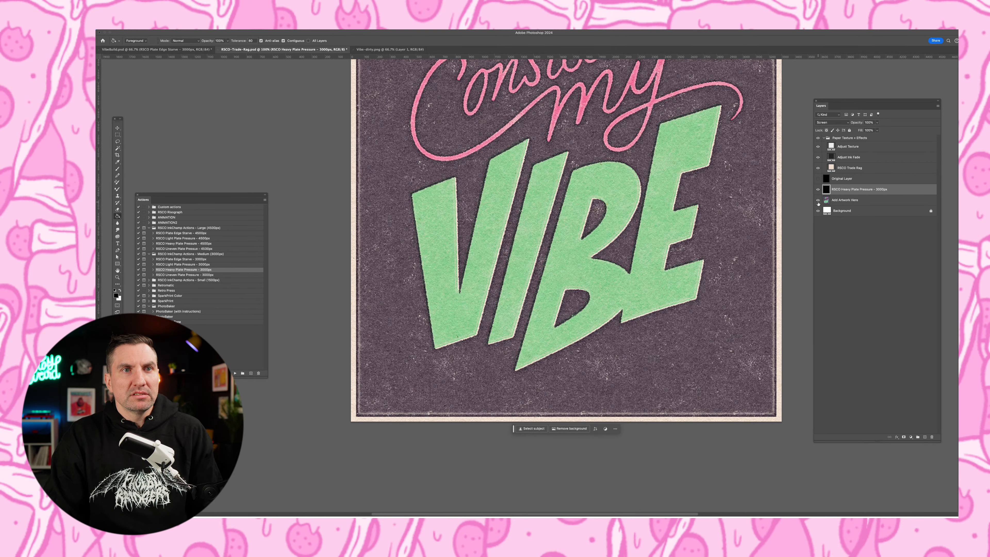
click(818, 201)
click(830, 122)
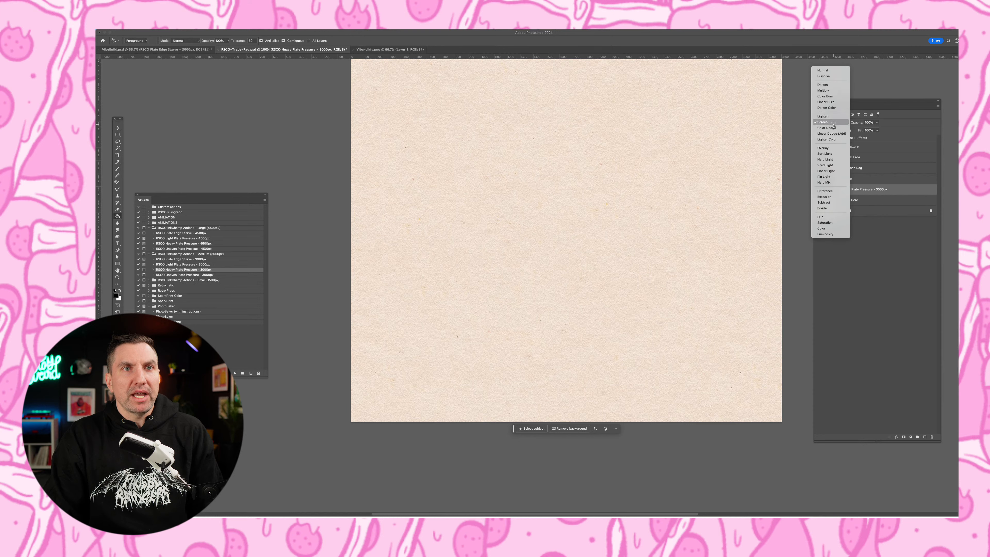
click(824, 70)
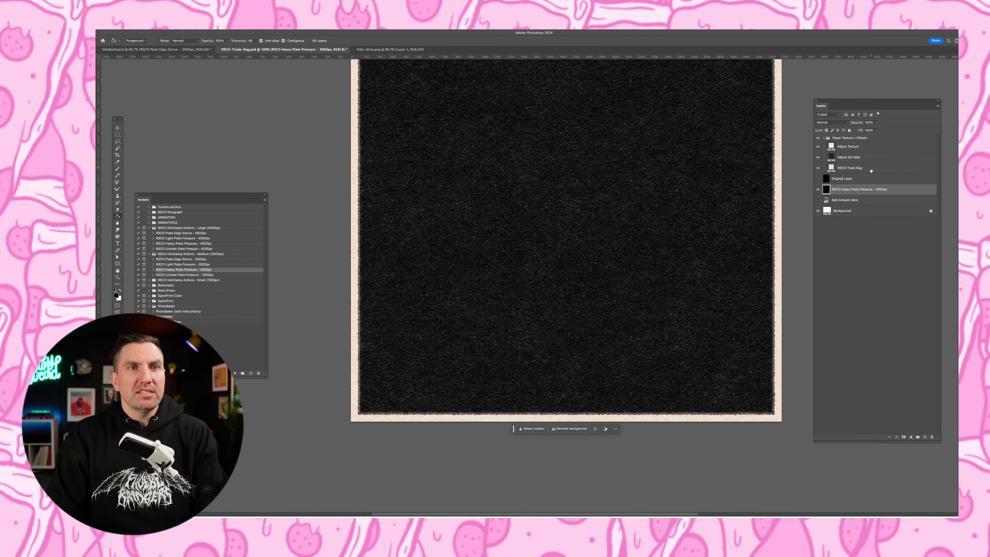
Step: Add a white-filled layer directly below the Heavy Plate Pressure layer and merge the two into one layer
click(866, 200)
click(924, 437)
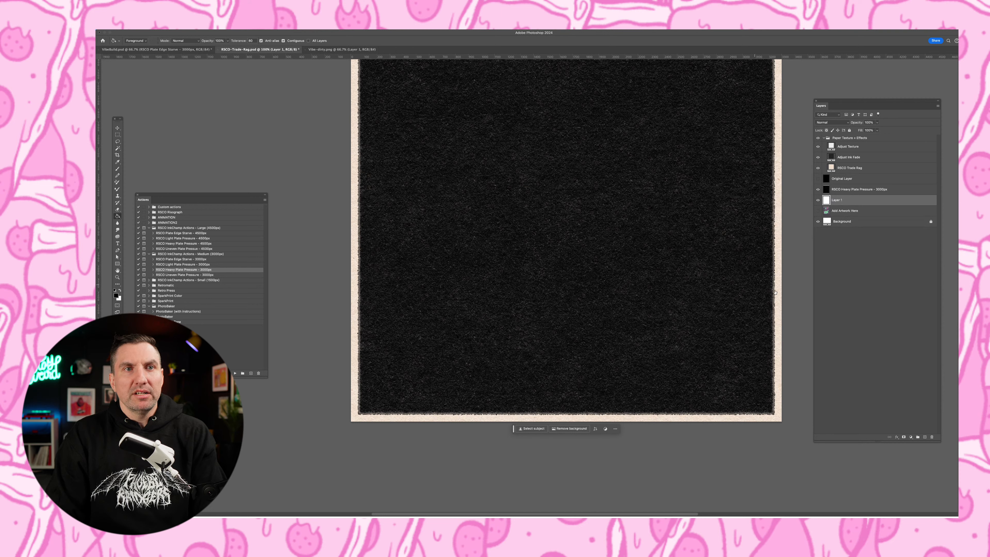
click(120, 290)
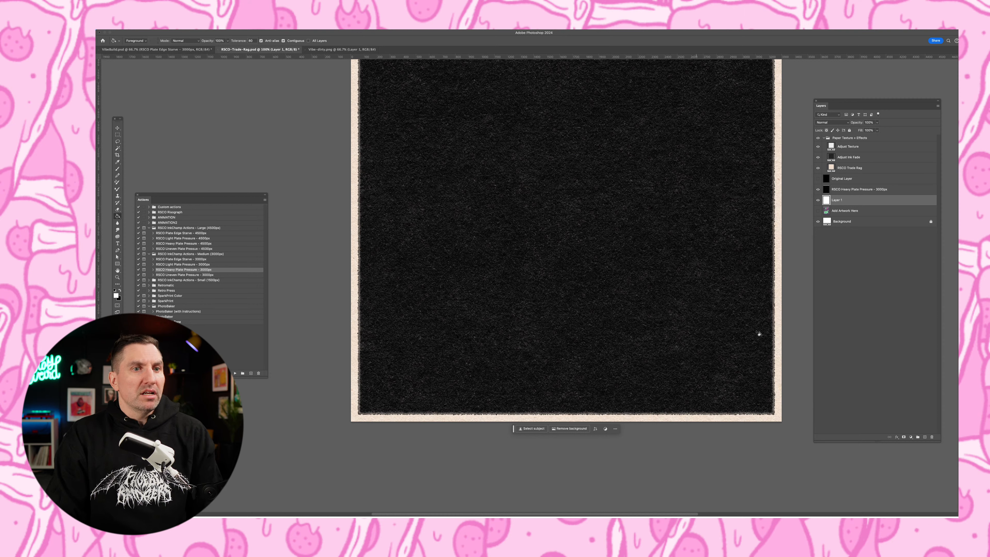
shift+click(857, 191)
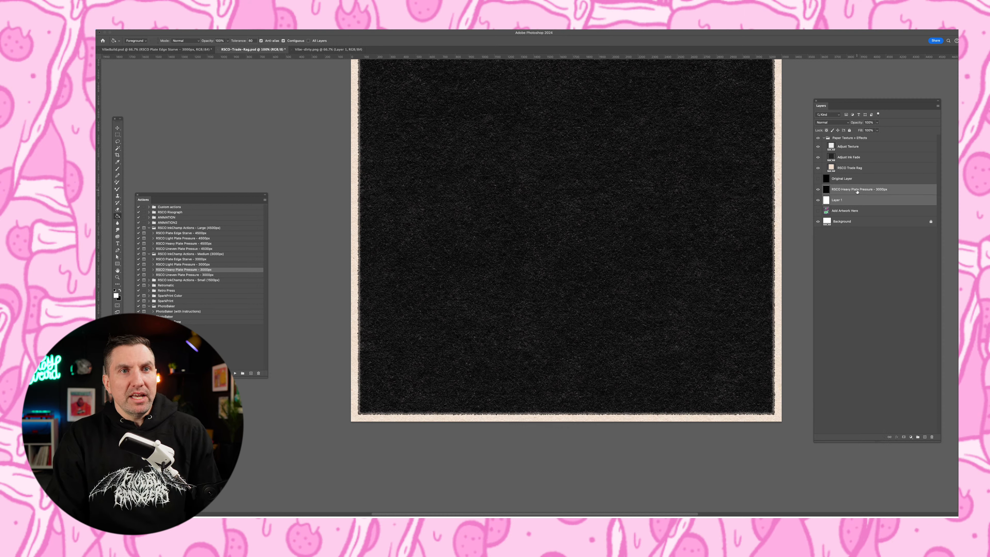
key(super+e)
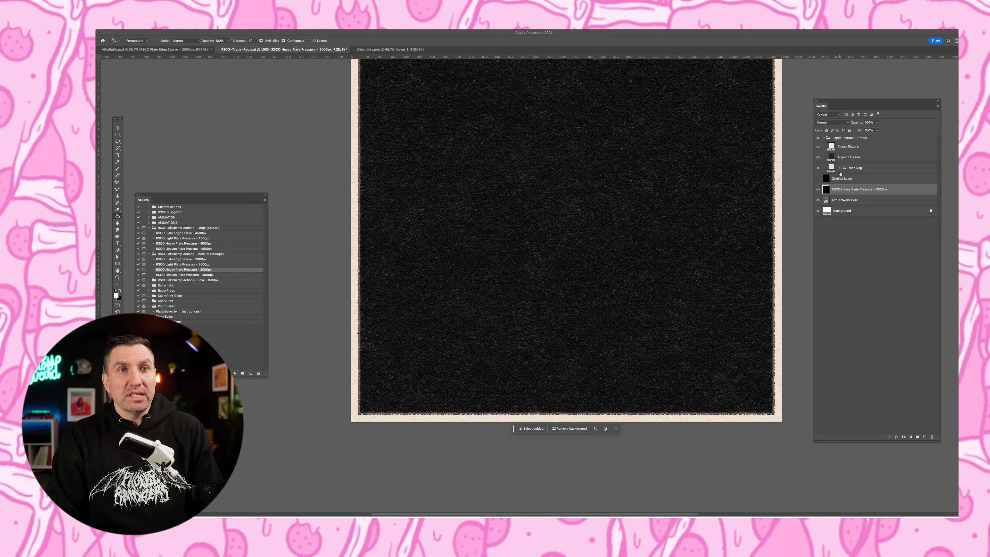
Step: Set the merged white-backed plate layer's blend mode to Screen over the visible artwork
click(826, 124)
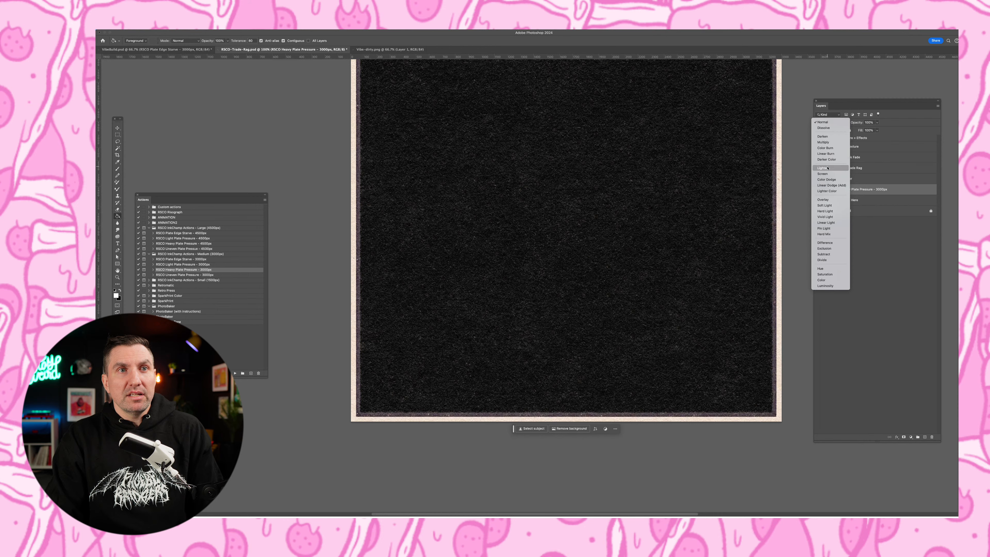
click(825, 174)
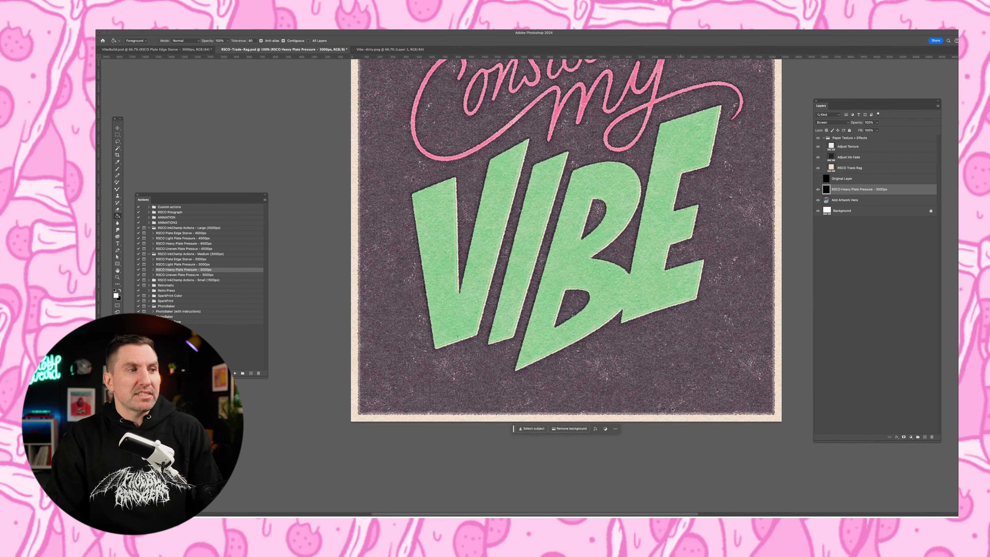
Step: Examine the print's rough plate edges and lettering up close, and the whole poster with the panels hidden
key(super+plus)
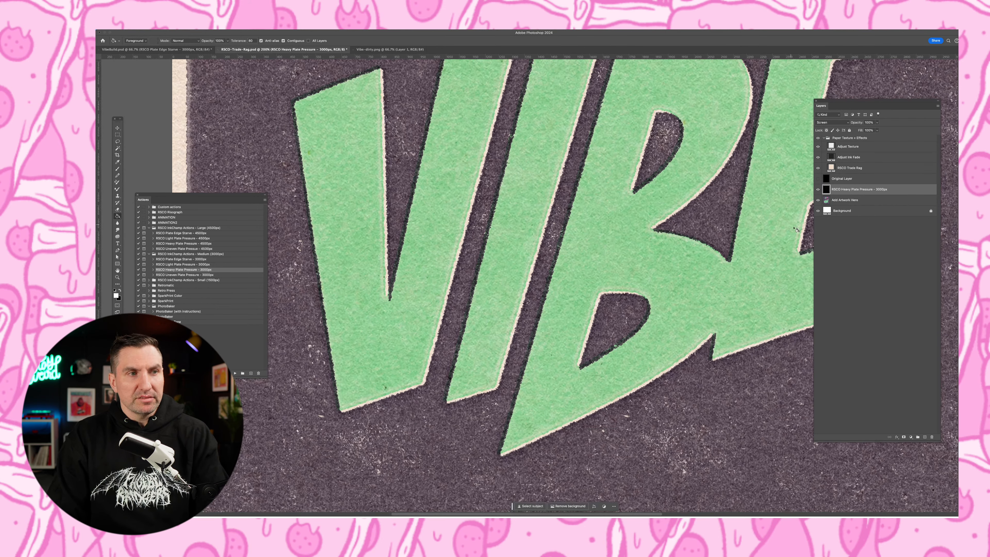
drag(707, 135, 549, 209)
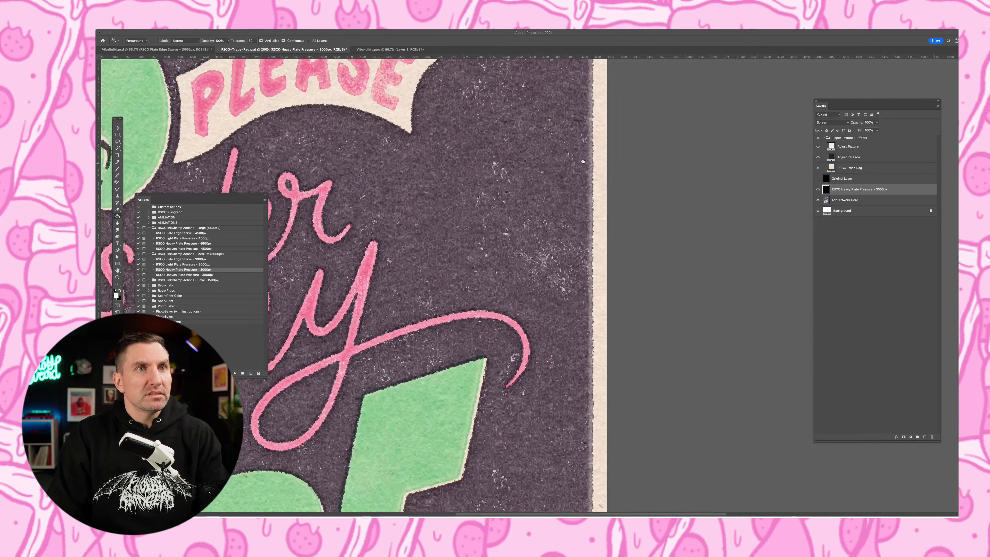
scroll(548, 209, up, 5)
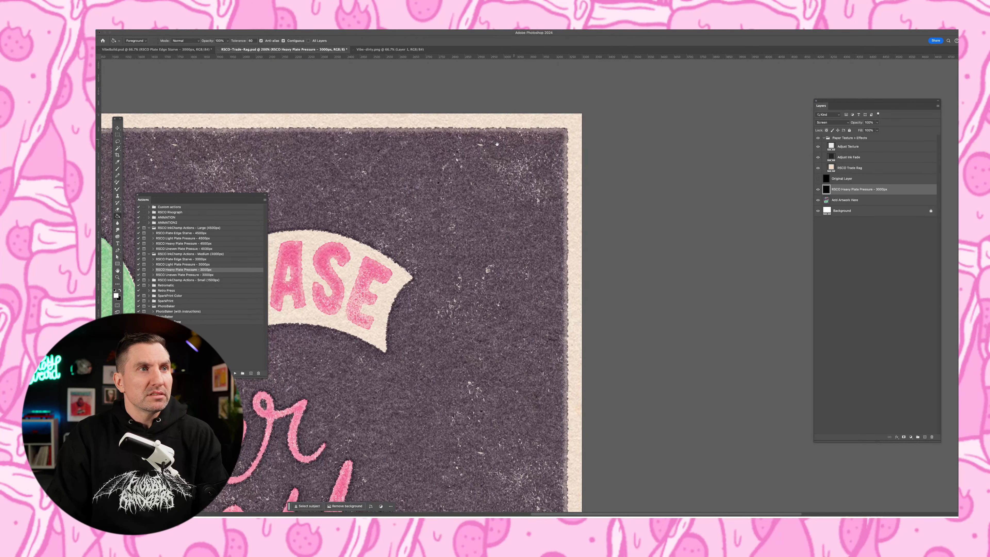
key(super+minus)
key(super+minus)
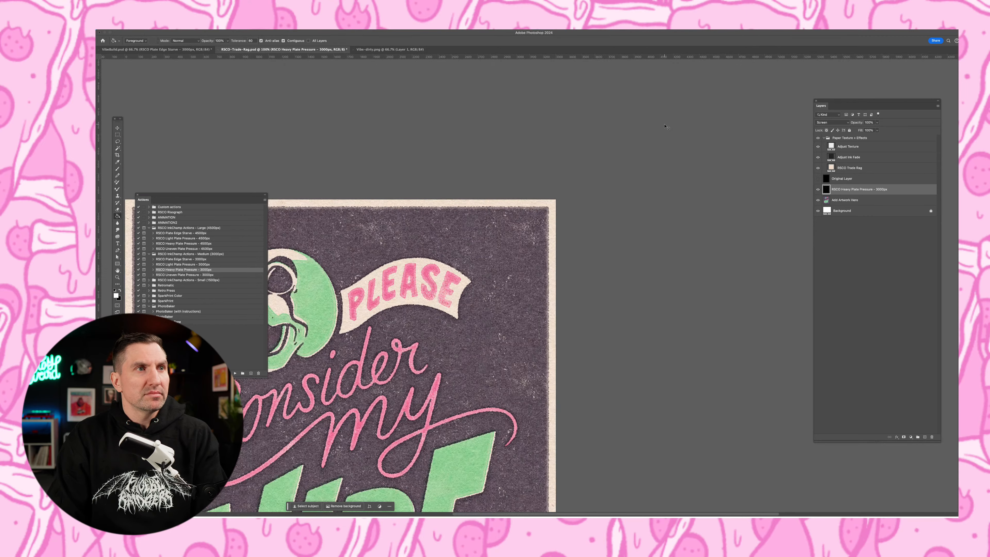
drag(633, 233, 638, 209)
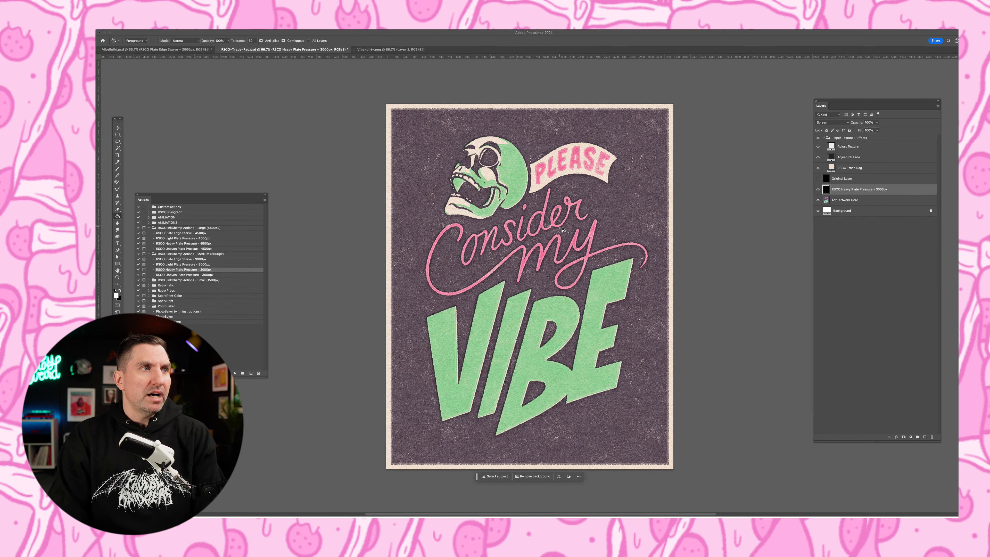
scroll(564, 230, down, 1)
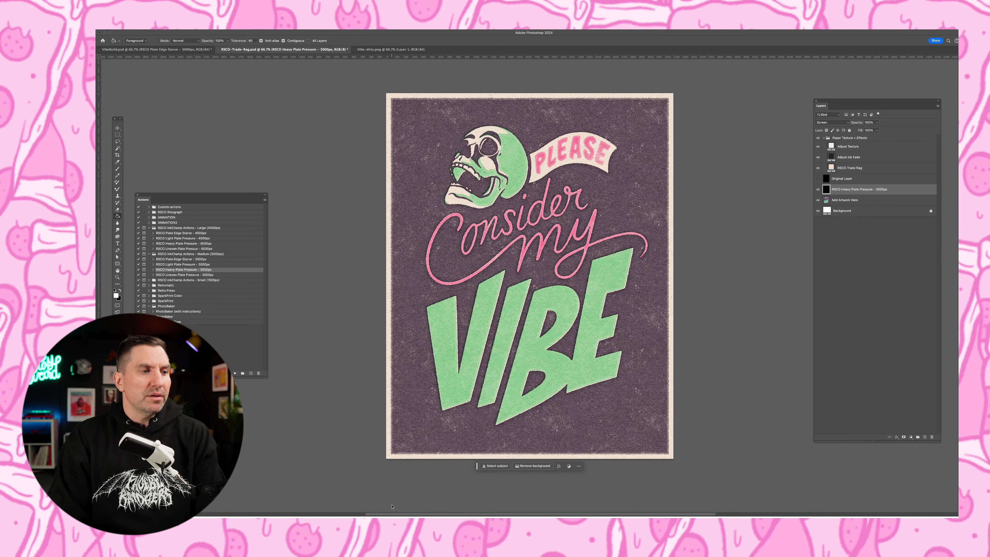
key(Tab)
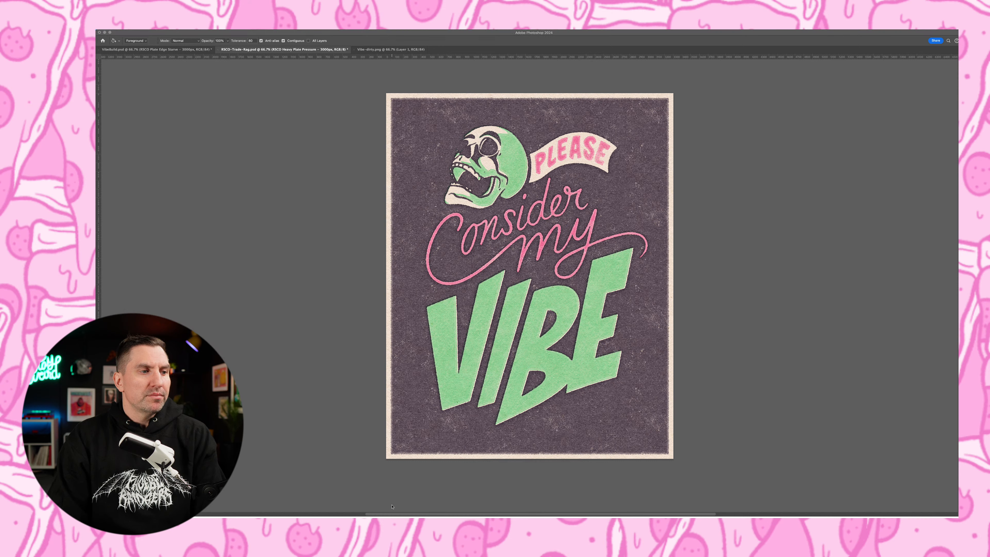
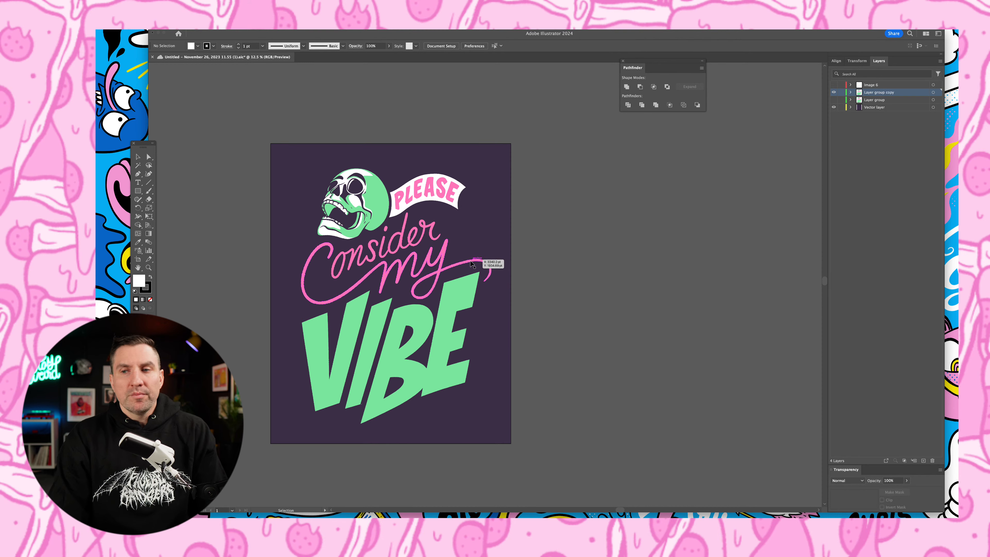
Step: Examine the poster's vector paths in outline view and return to the colour preview
key(super+plus)
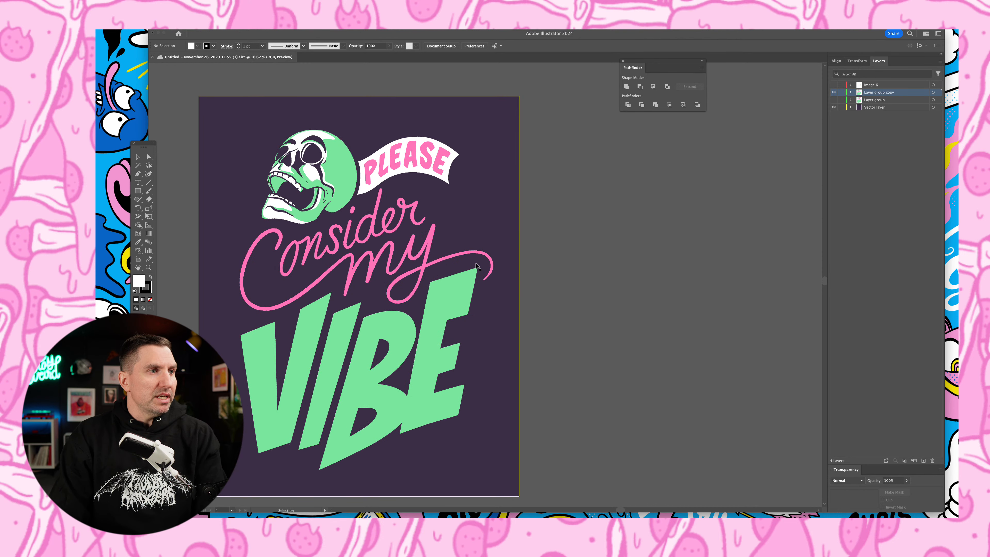
drag(465, 300, 548, 277)
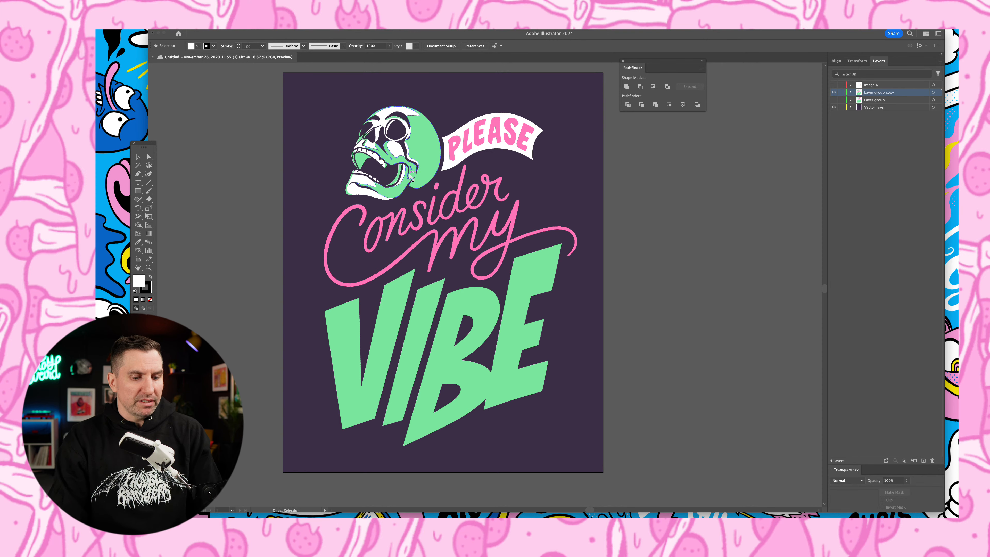
key(super+y)
key(super+y)
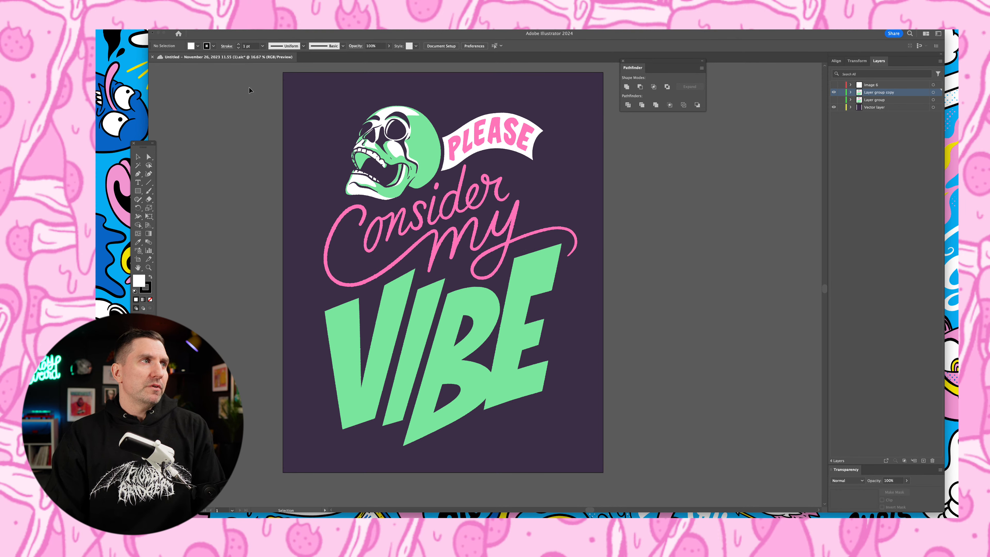
Step: Select all the poster artwork and open Generative Recolor beside the artboard
key(space)
drag(382, 124, 330, 126)
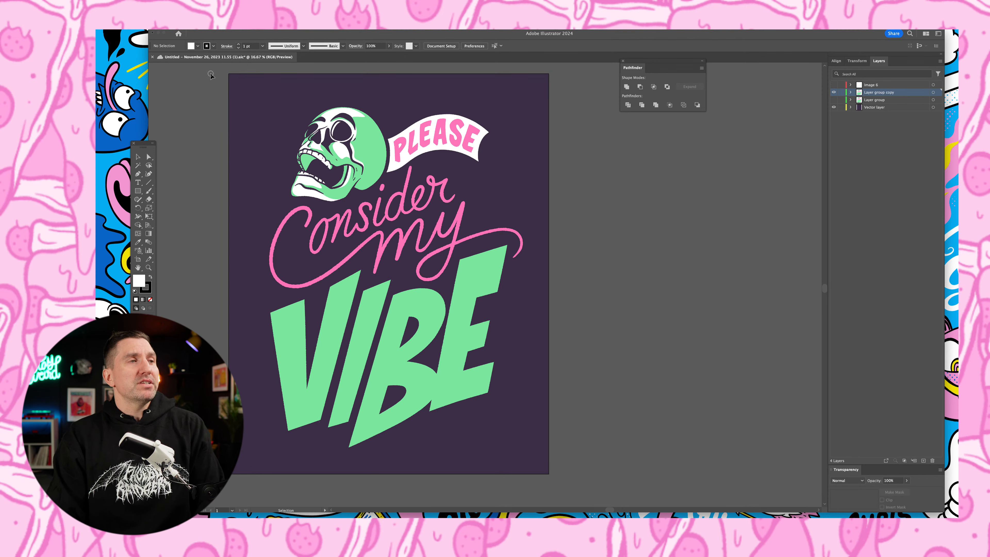
drag(209, 72, 601, 475)
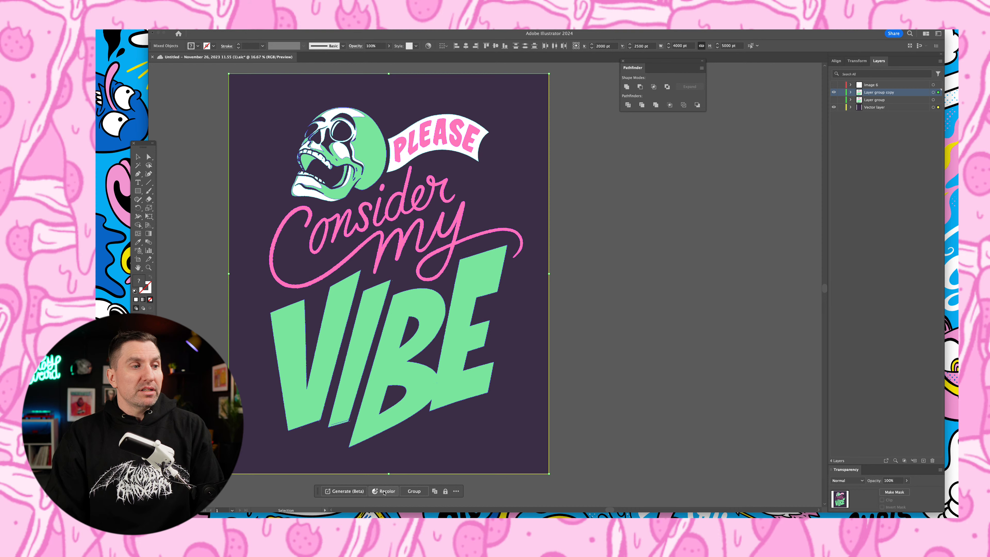
click(384, 492)
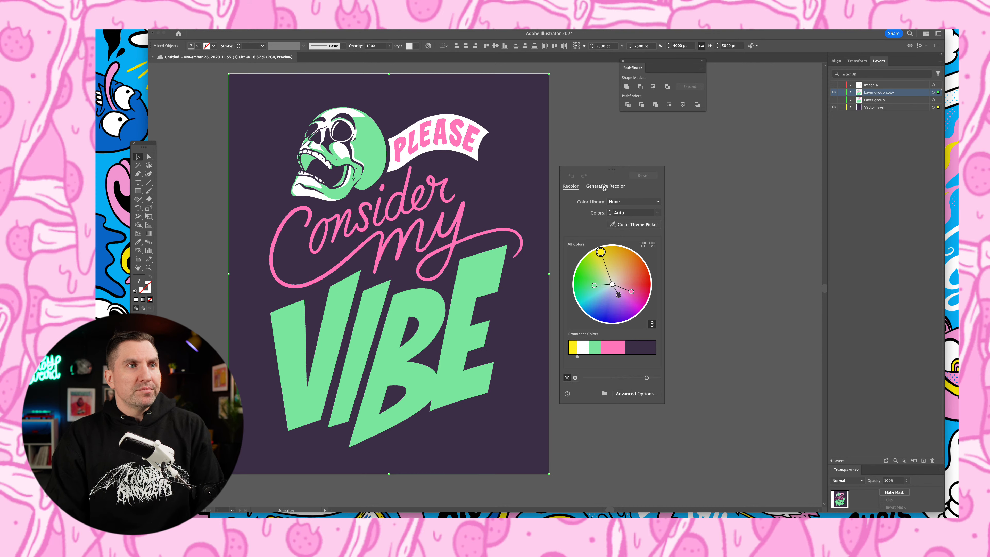
click(605, 186)
drag(619, 167, 695, 149)
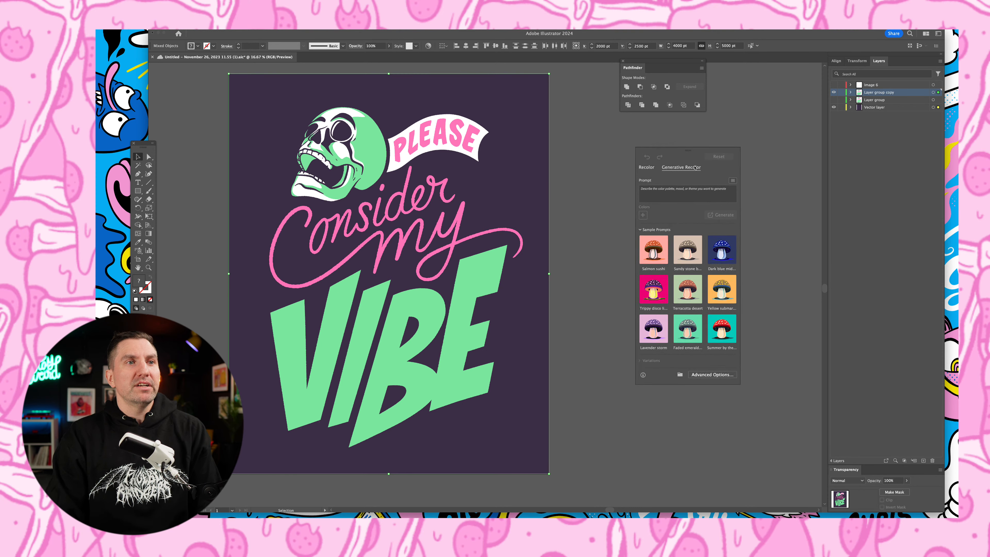
drag(739, 386, 707, 382)
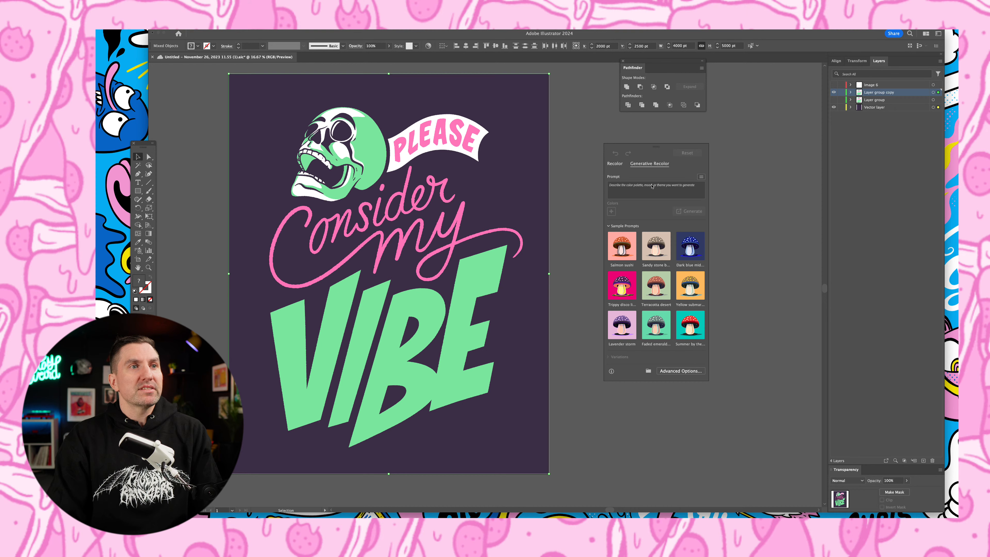
Step: Generate recolor variations of the poster from the prompt "90's retro neon"
click(646, 190)
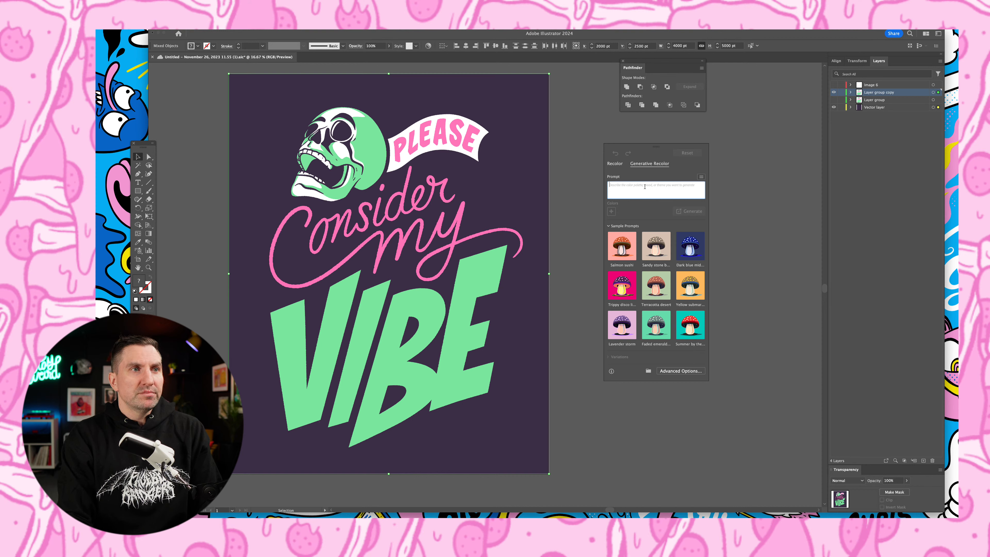
text(90)
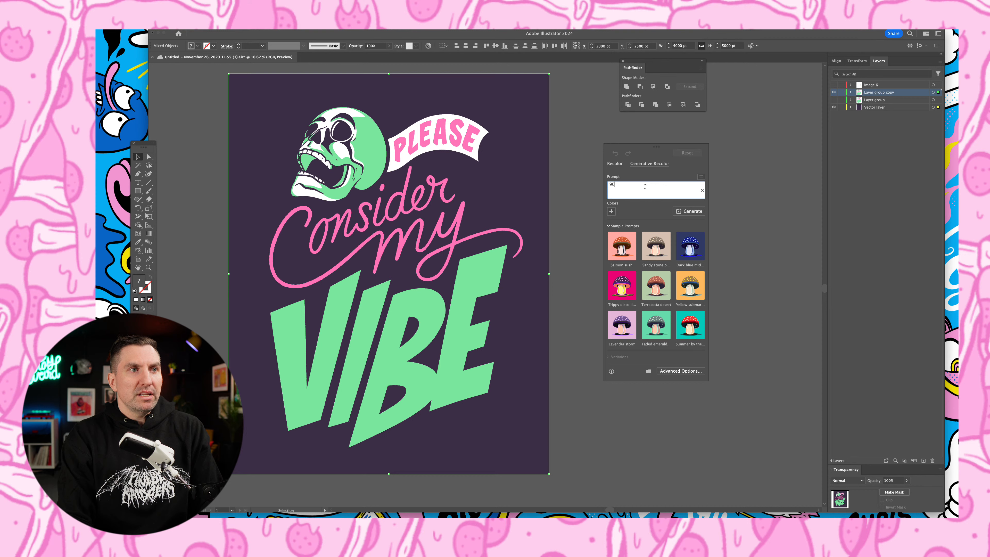
text('s retro neon)
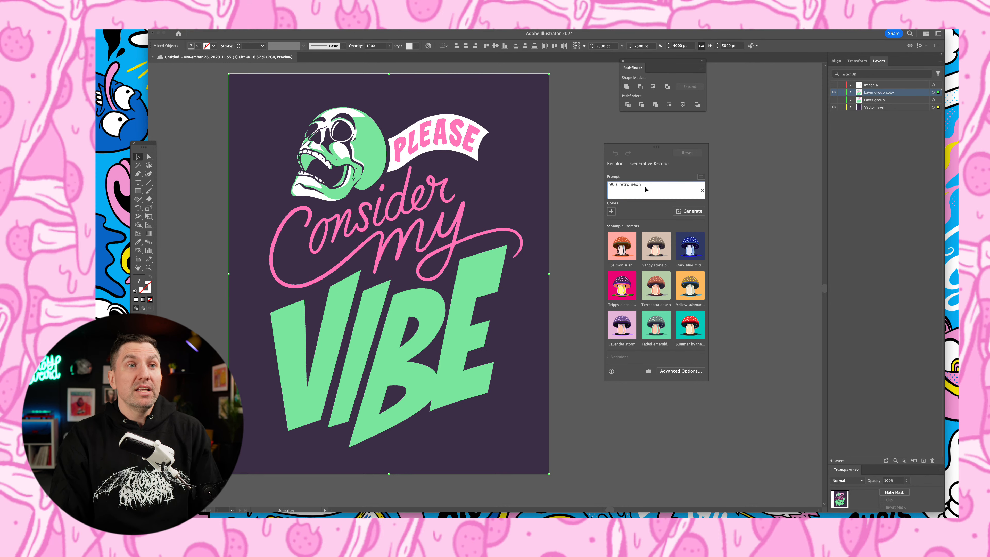
key(Return)
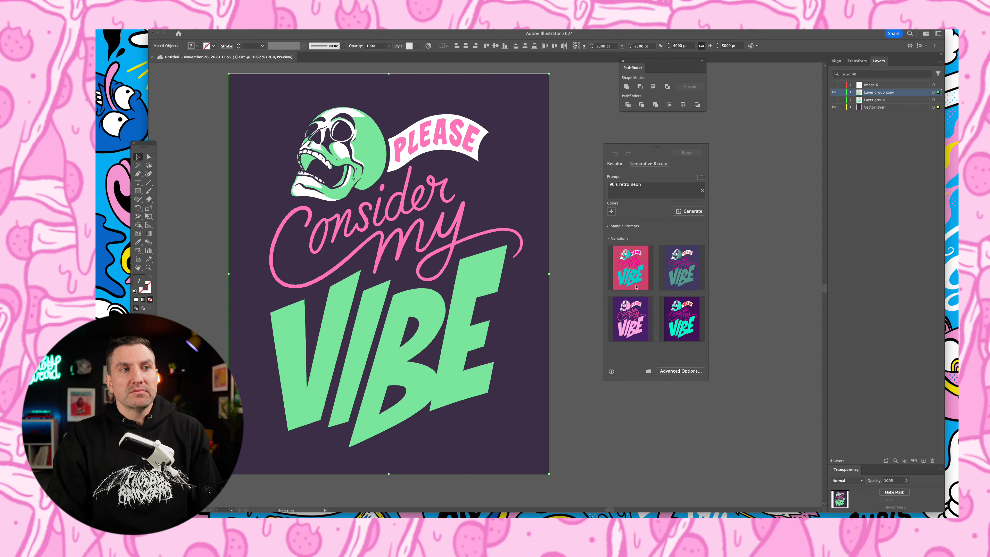
Step: Try several retro neon variations and apply the dark purple one with turquoise VIBE lettering
click(632, 318)
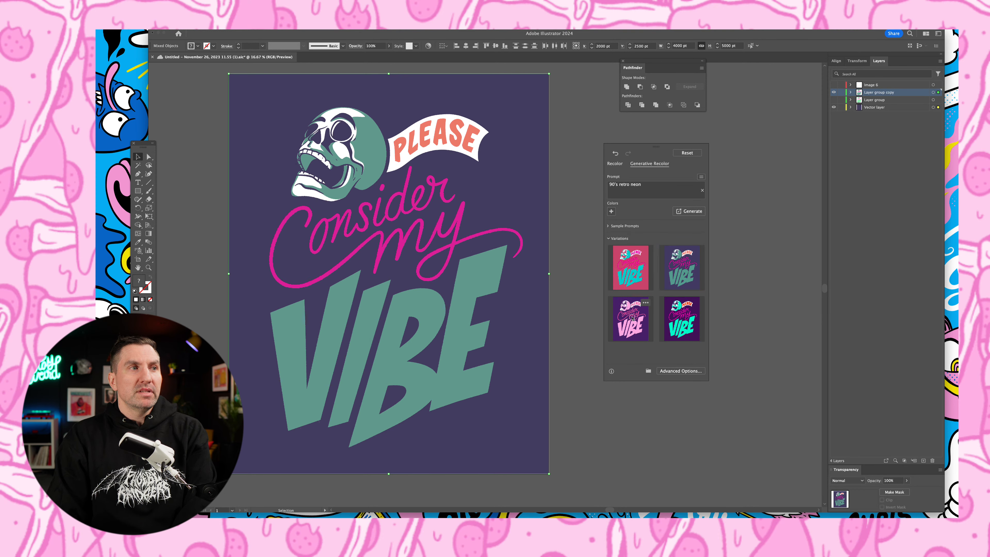
click(632, 317)
click(677, 323)
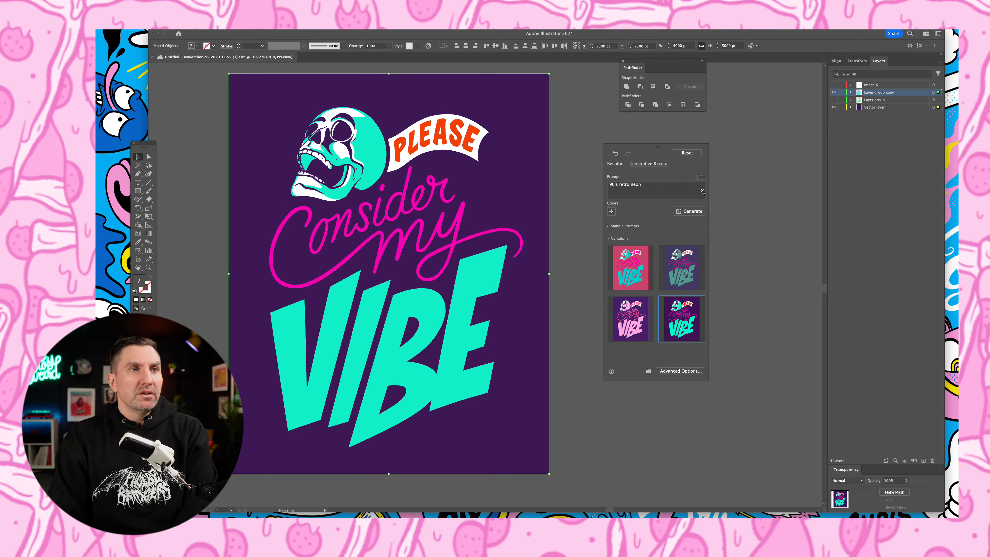
Step: Clear the retro neon prompt and generate variations from the "Summer by the sea" sample prompt
click(702, 191)
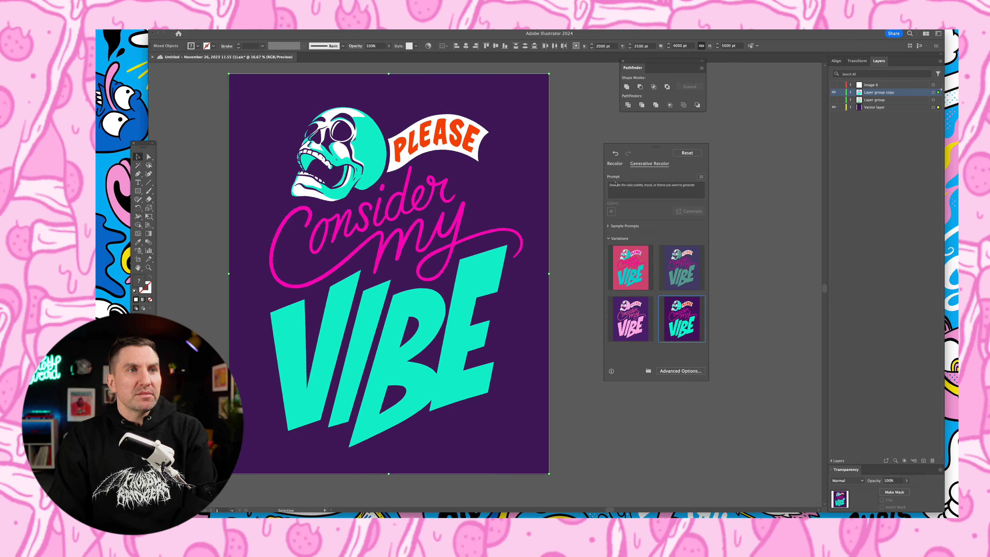
click(614, 164)
click(649, 164)
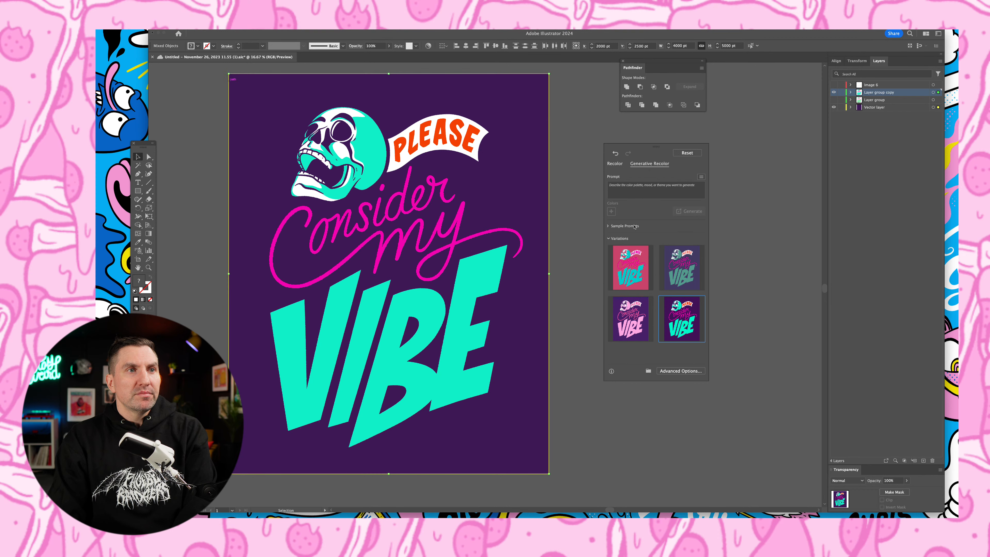
click(608, 226)
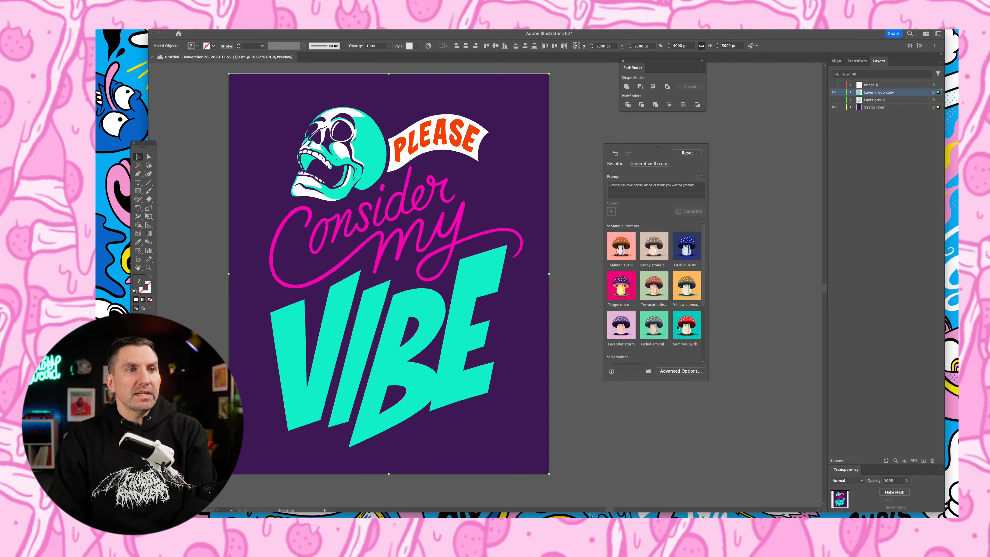
click(677, 327)
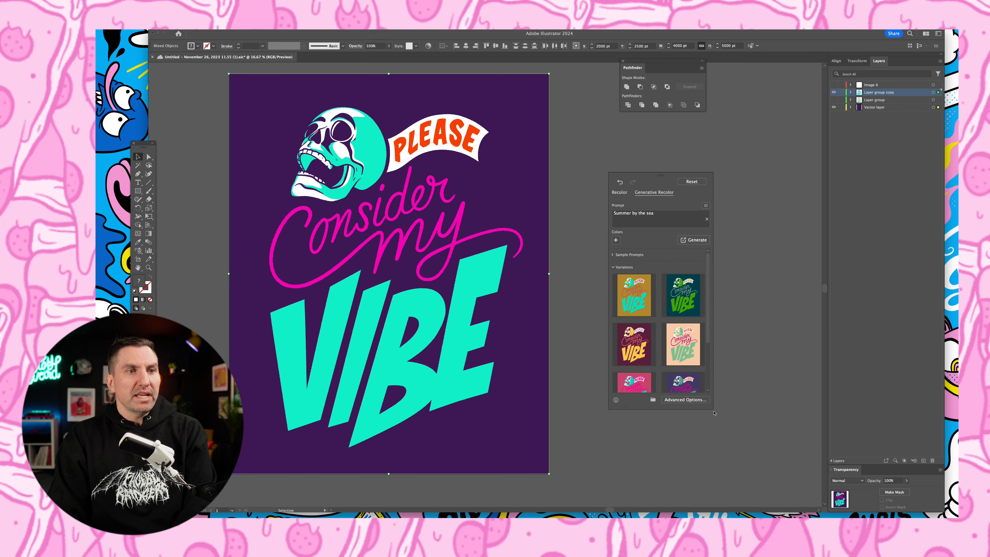
Step: Compare the summer variations on the poster and apply the dark maroon one with yellow VIBE lettering
click(663, 299)
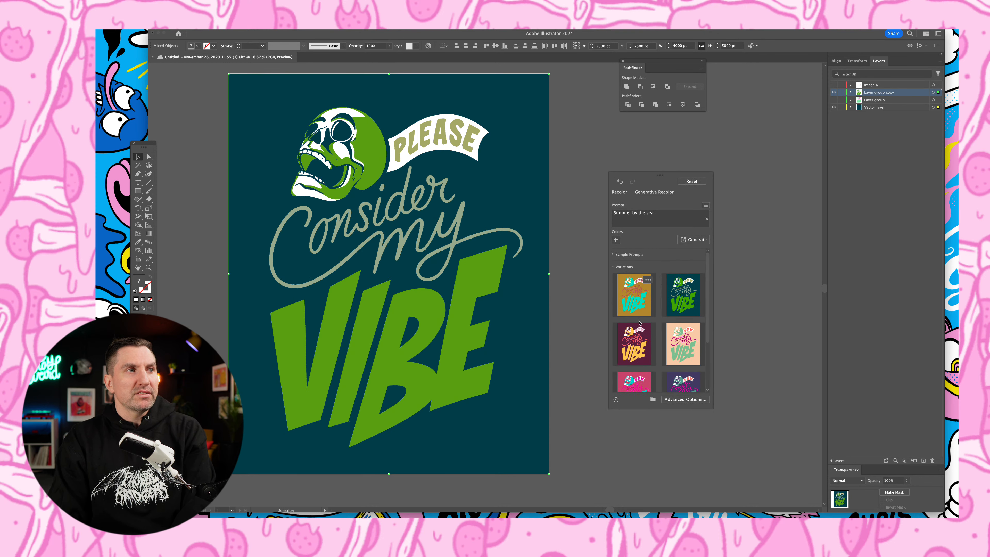
click(634, 296)
click(634, 343)
click(676, 342)
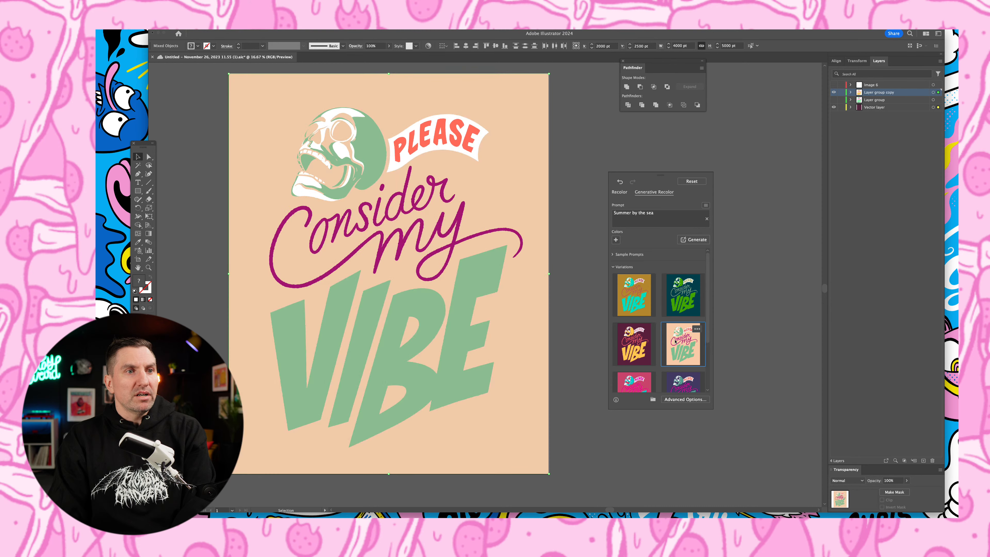
click(634, 296)
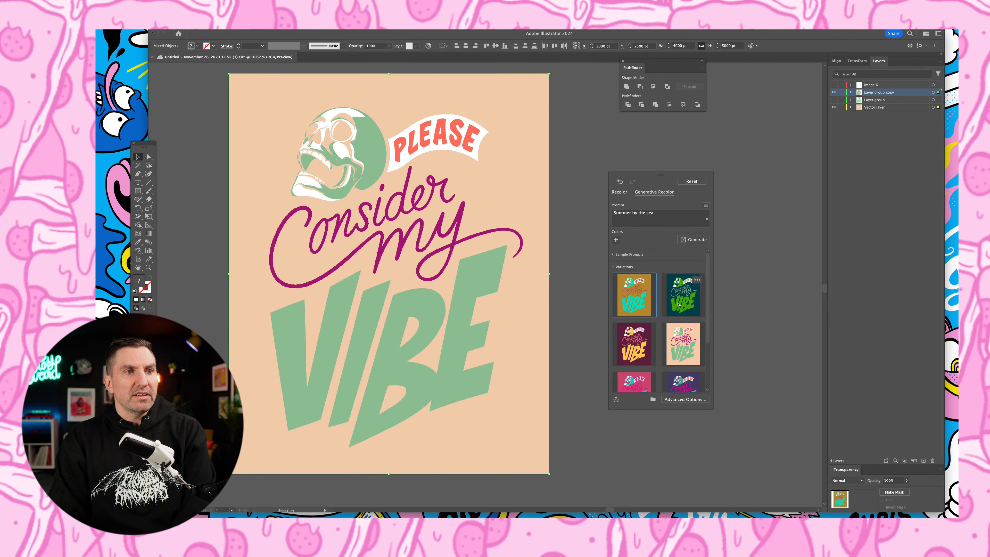
click(683, 296)
click(646, 341)
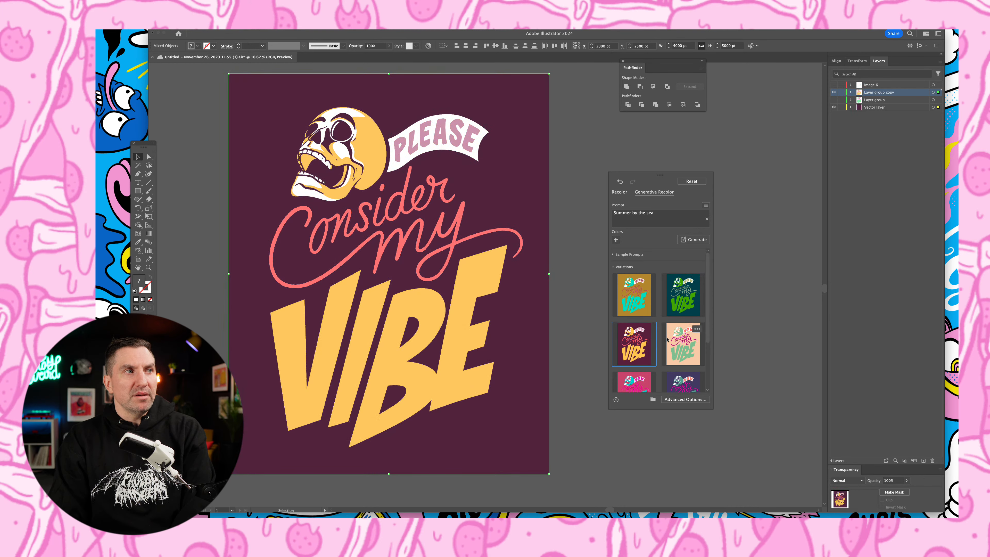
scroll(667, 339, down, 1)
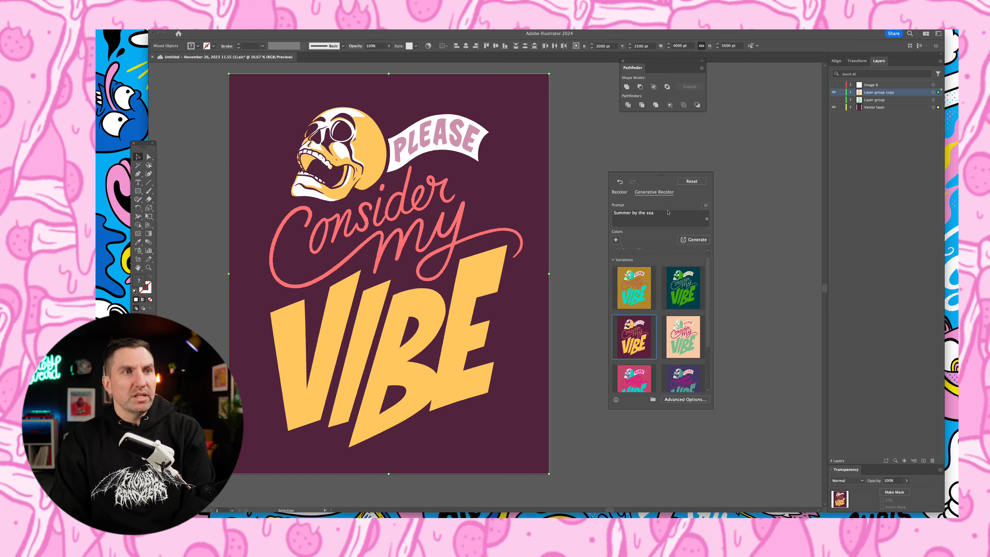
Step: Replace the prompt with "hot lava dragon uncle" and try to generate variations from it
click(707, 219)
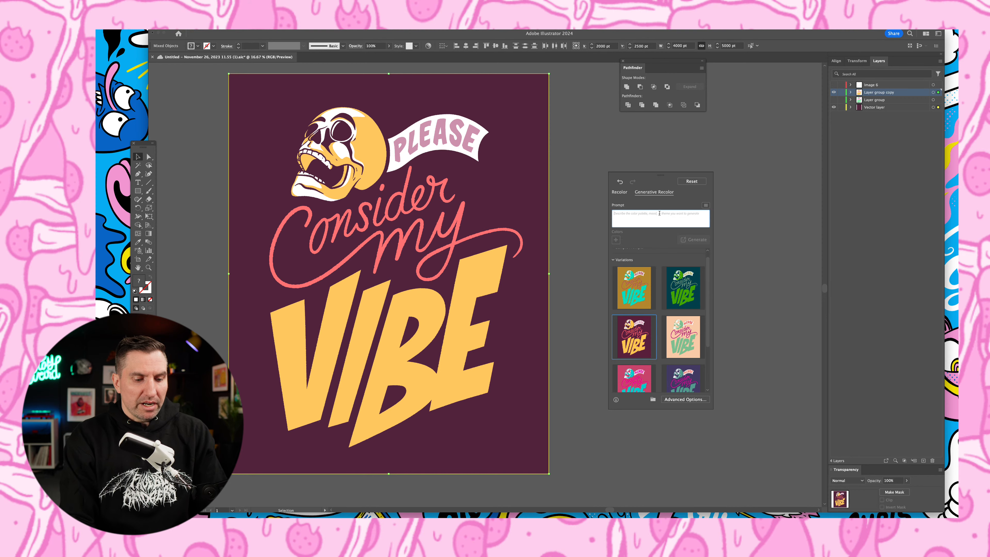
text(hot)
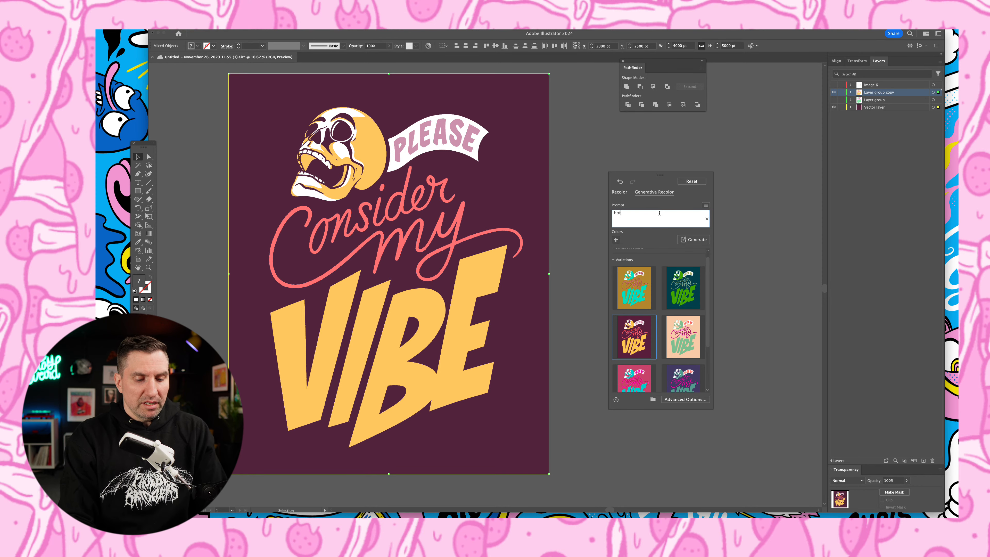
text( lava dra)
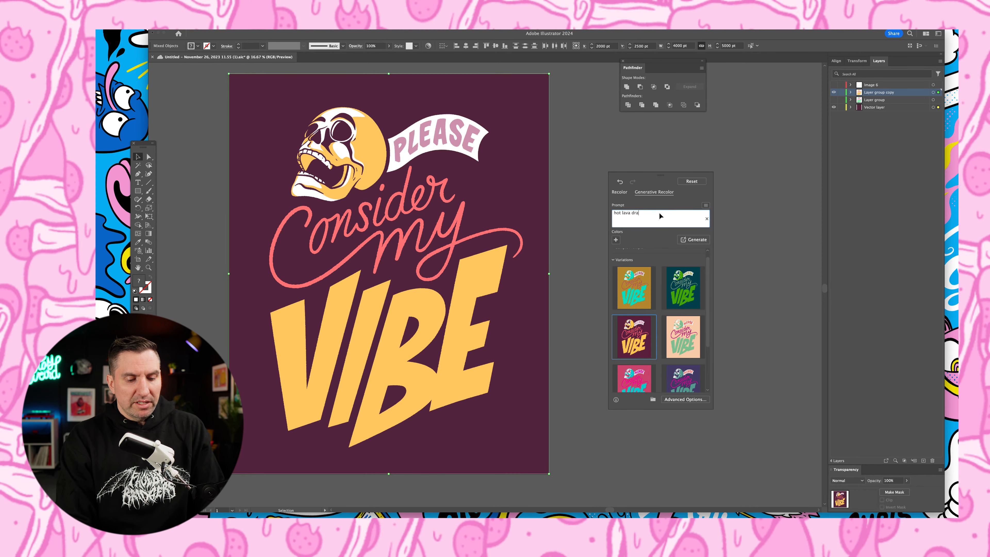
text(gon uncle)
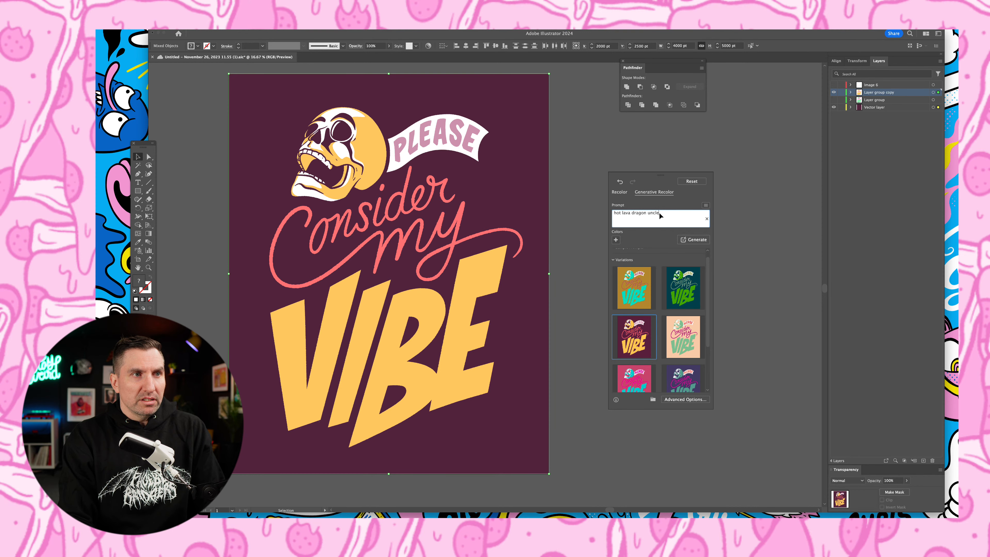
key(Return)
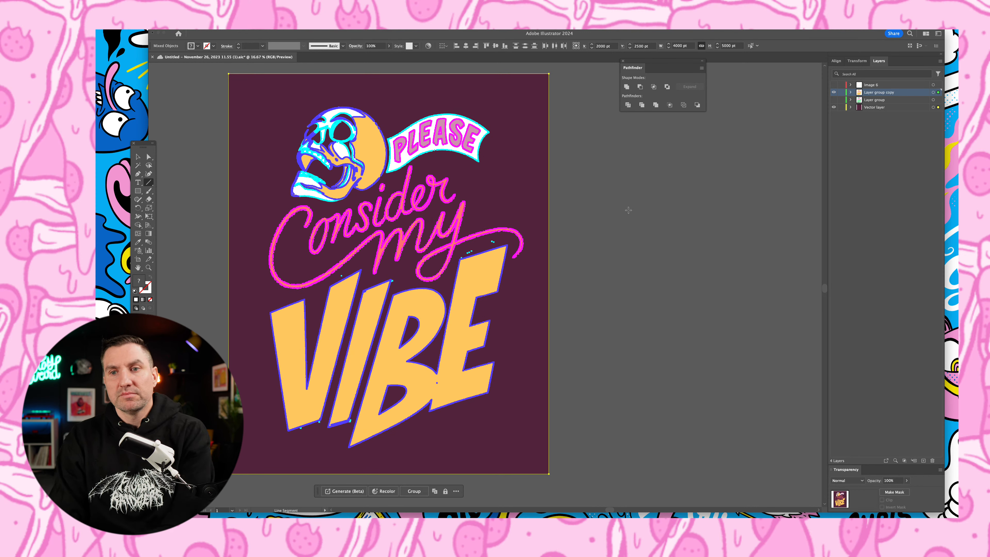
Step: Undo the stray line and the recoloring to bring back the poster's original green, pink and purple colours
click(616, 206)
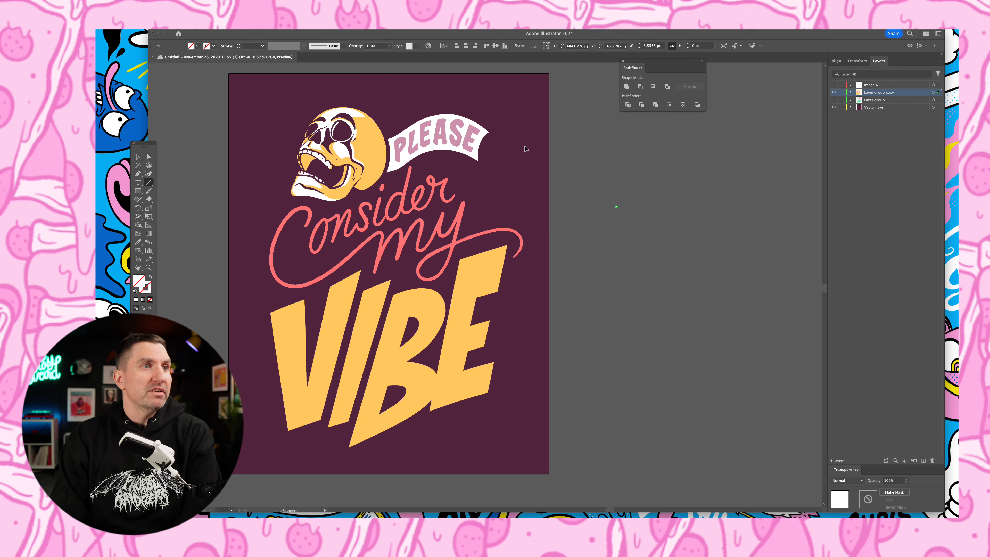
key(super+a)
key(super+z)
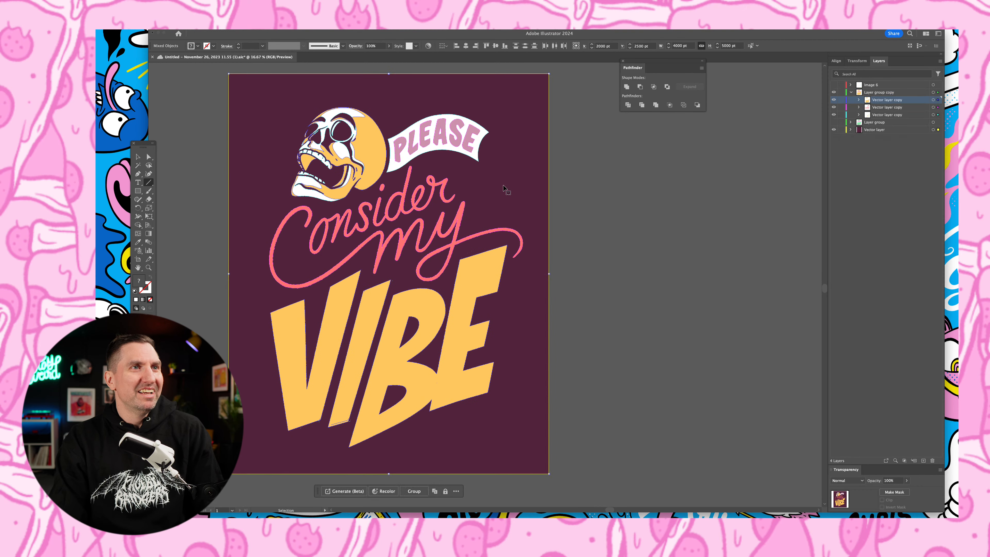
key(super+z)
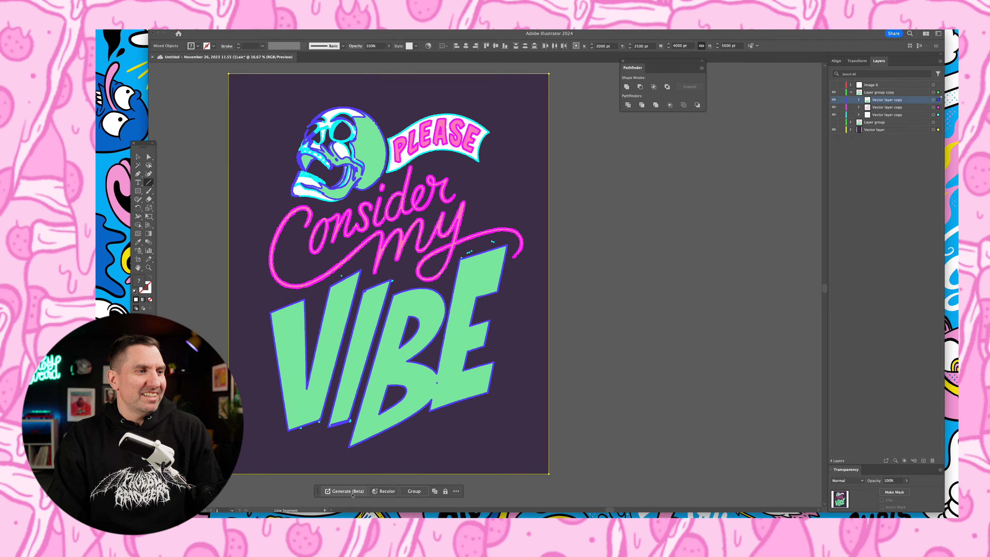
Step: Try to generate Generative Recolor variations of the selected poster artwork from the prompt "hot lava dragon uncle"
click(352, 492)
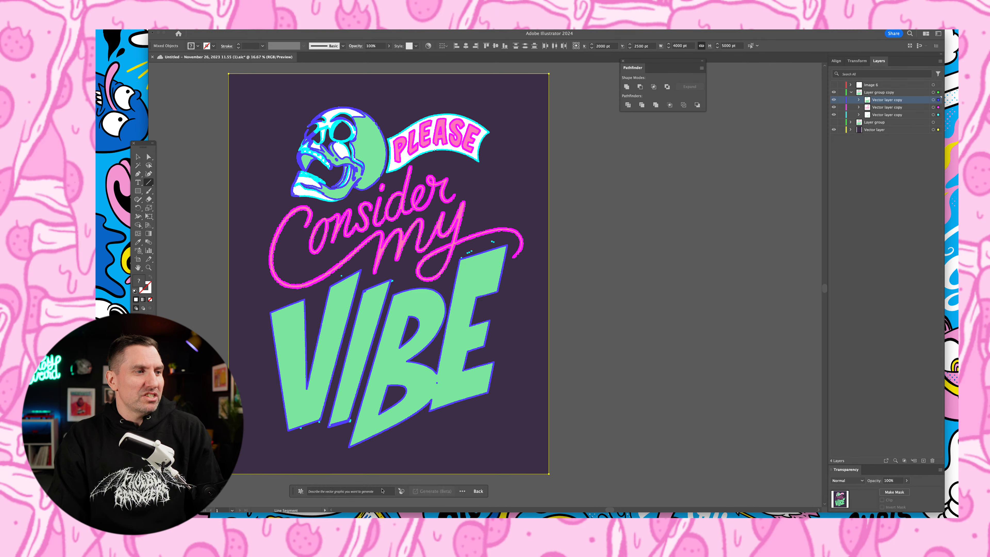
click(478, 491)
click(384, 491)
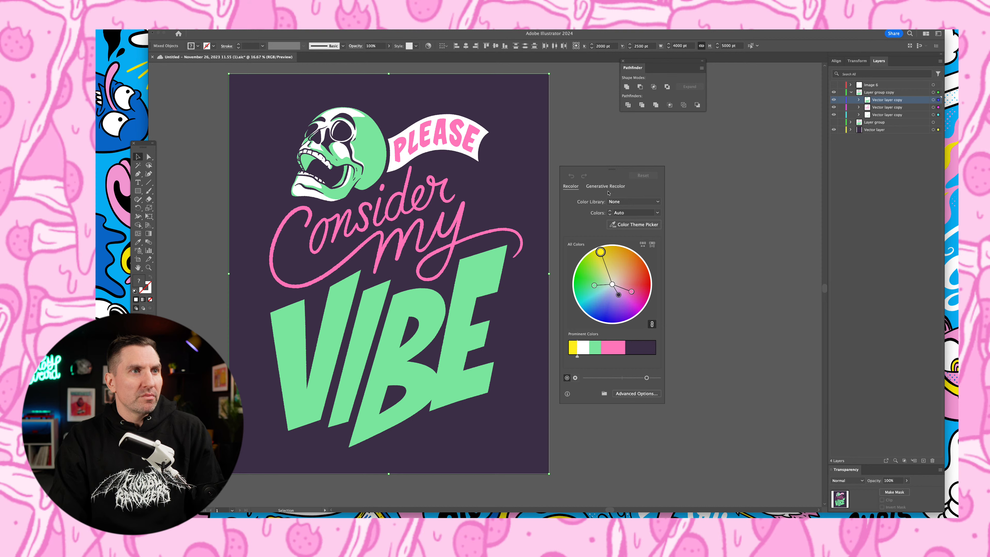
click(605, 186)
click(596, 212)
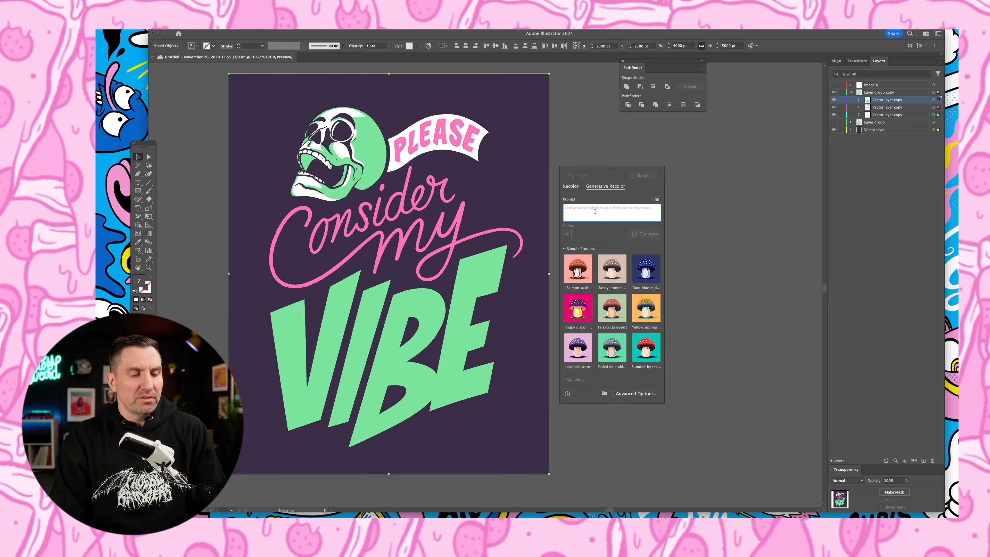
text(hot lae)
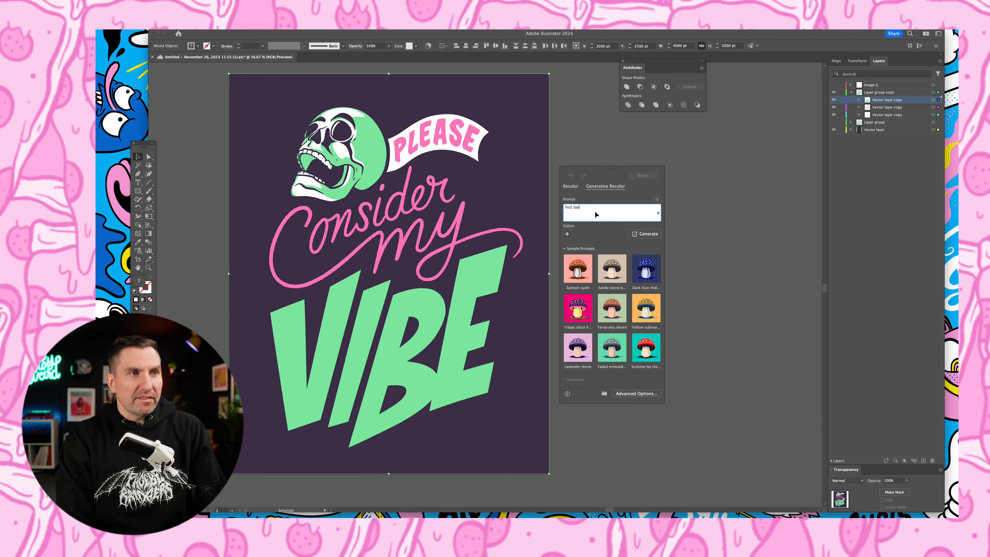
key(BackSpace)
text(va)
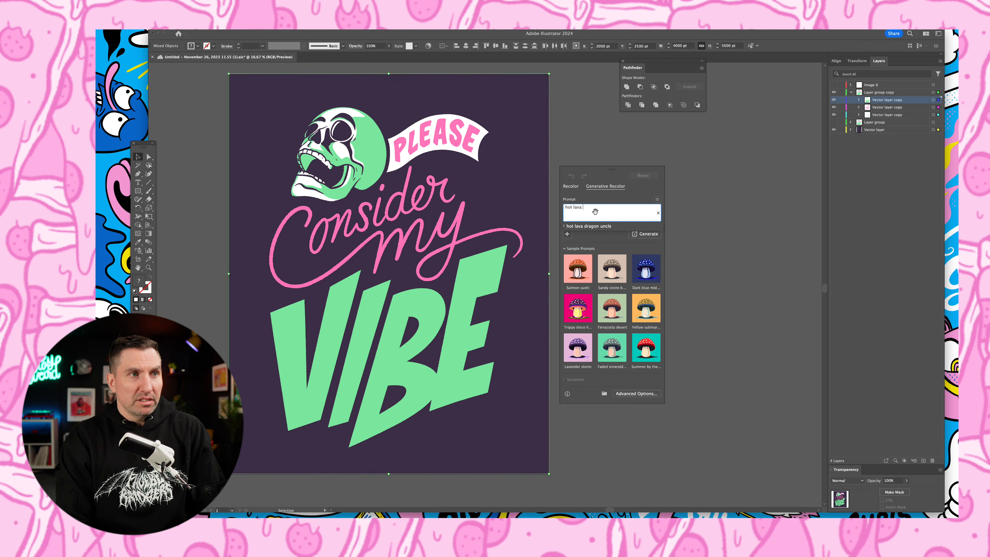
text( dragon )
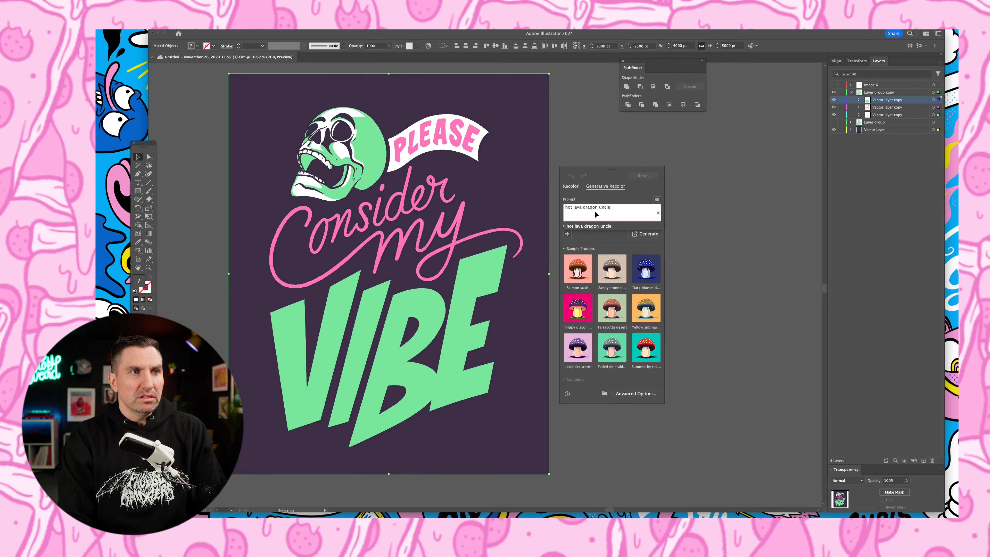
text(uncle)
click(643, 234)
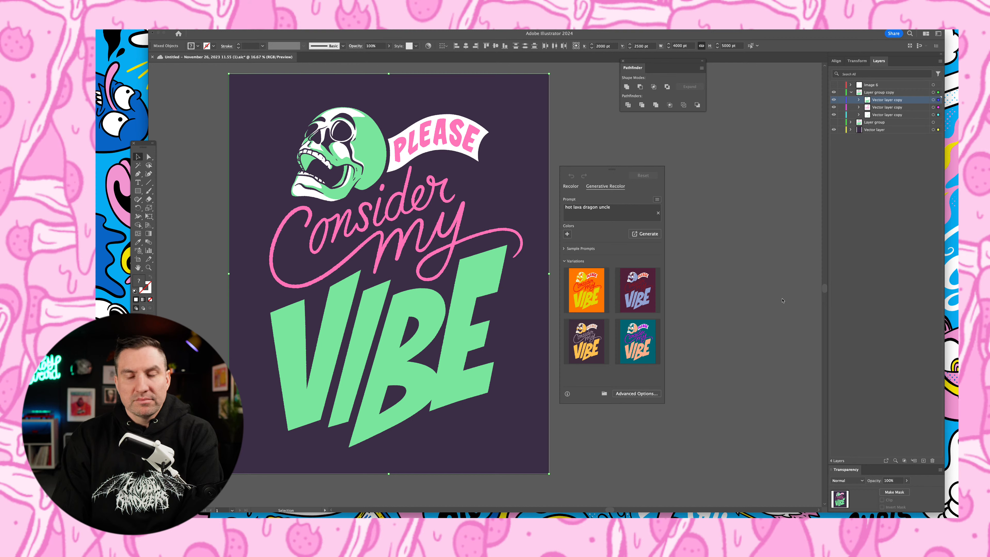
click(668, 265)
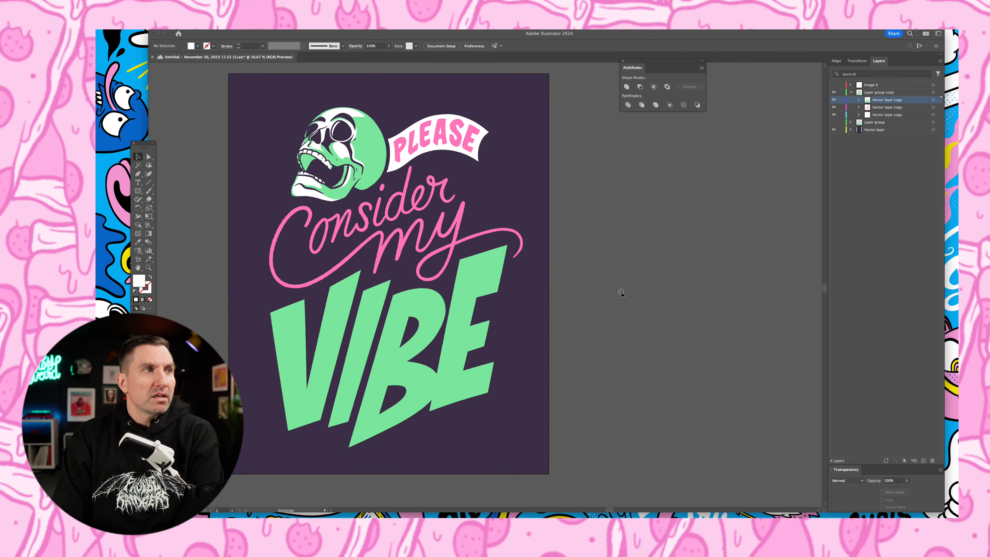
Step: Enlarge the application window to fill the screen and centre the poster in the workspace
mouse_move(711, 38)
mouse_down()
mouse_move(720, 131)
mouse_move(719, 40)
mouse_up()
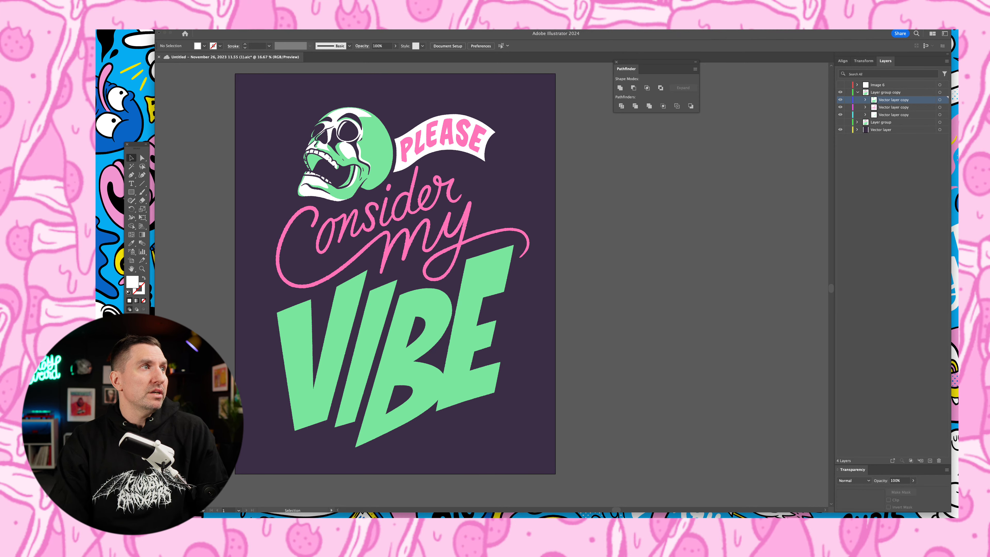
click(232, 26)
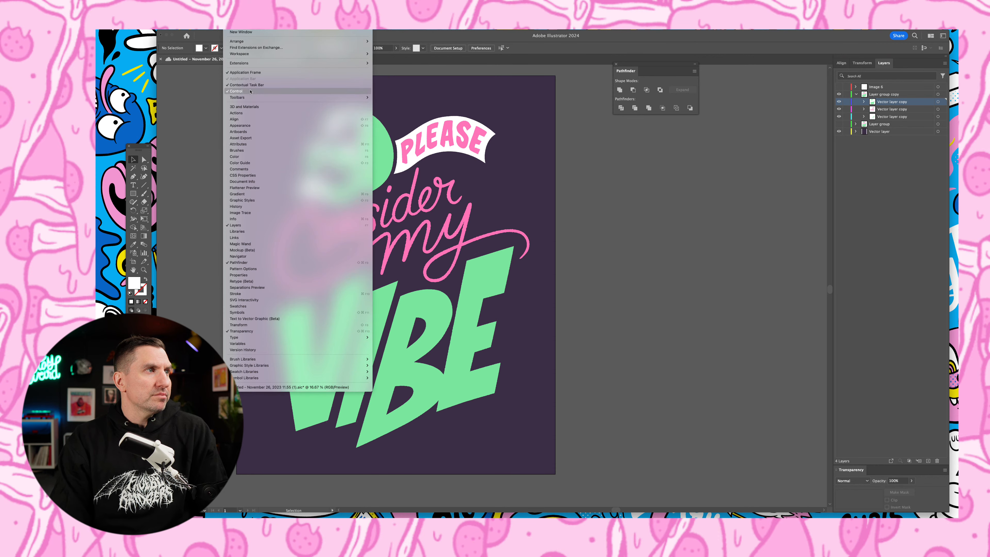
click(206, 46)
mouse_move(217, 35)
mouse_down()
mouse_move(208, 143)
mouse_move(344, 117)
mouse_move(234, 36)
mouse_up()
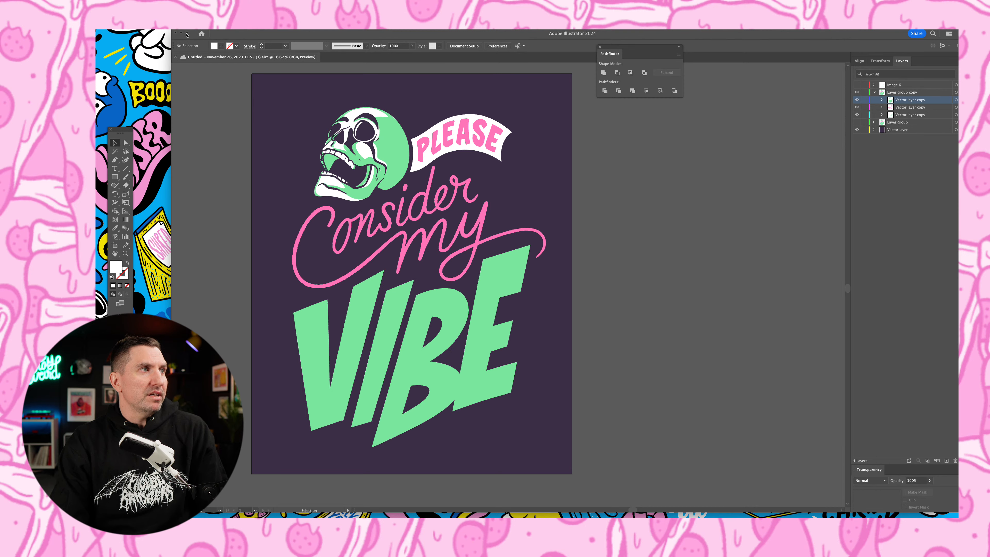
click(187, 33)
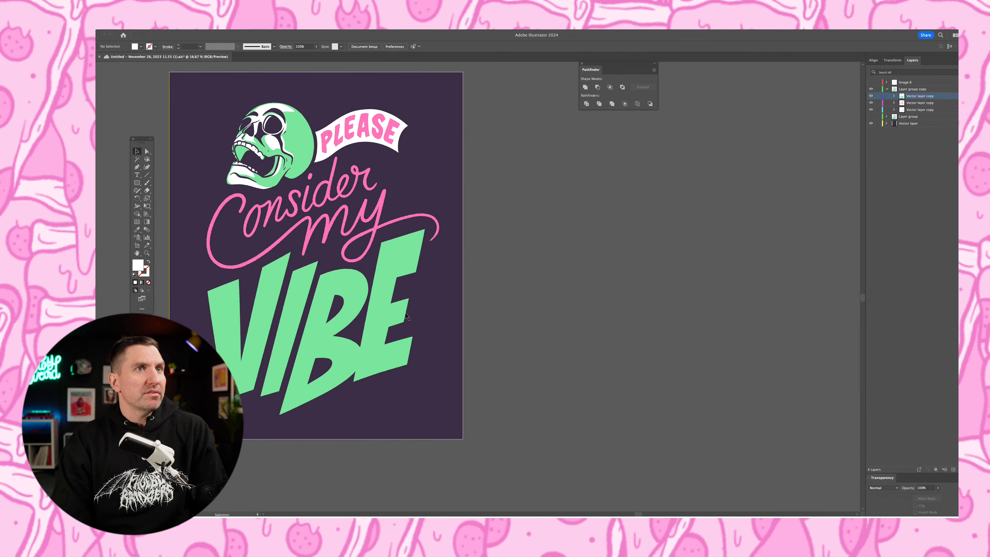
drag(396, 312, 530, 335)
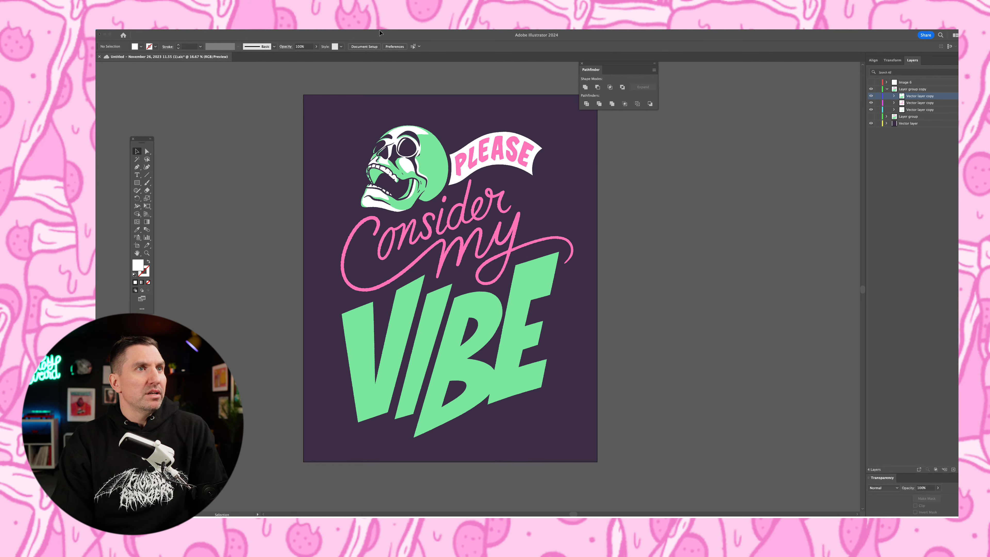
Step: Reposition the floating Pathfinder panel so that it no longer overlaps the poster
key(Tab)
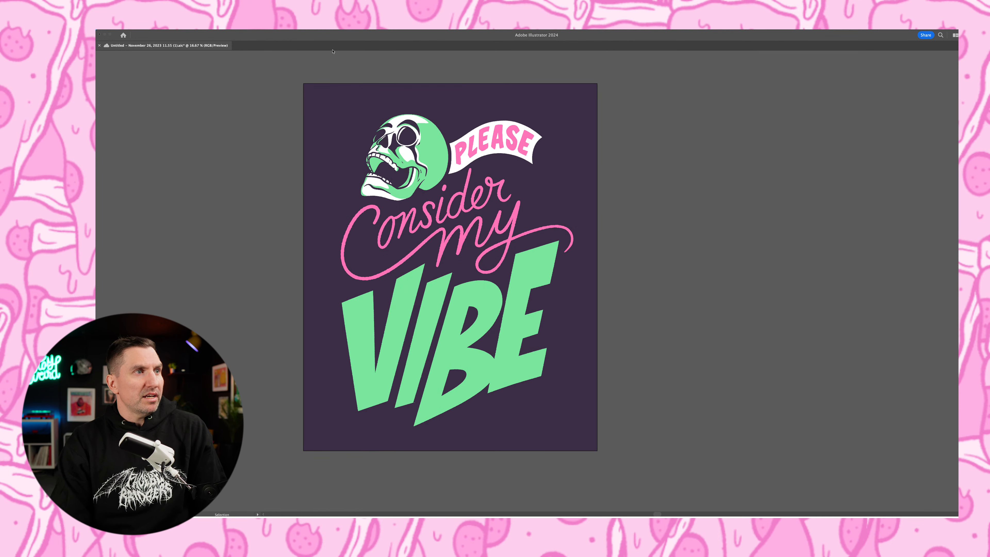
key(Tab)
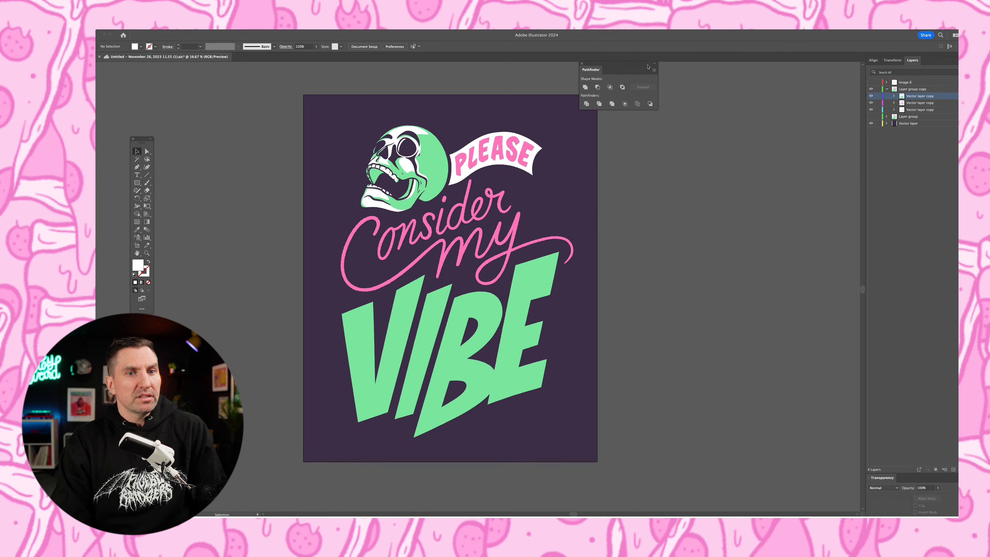
drag(631, 64, 739, 92)
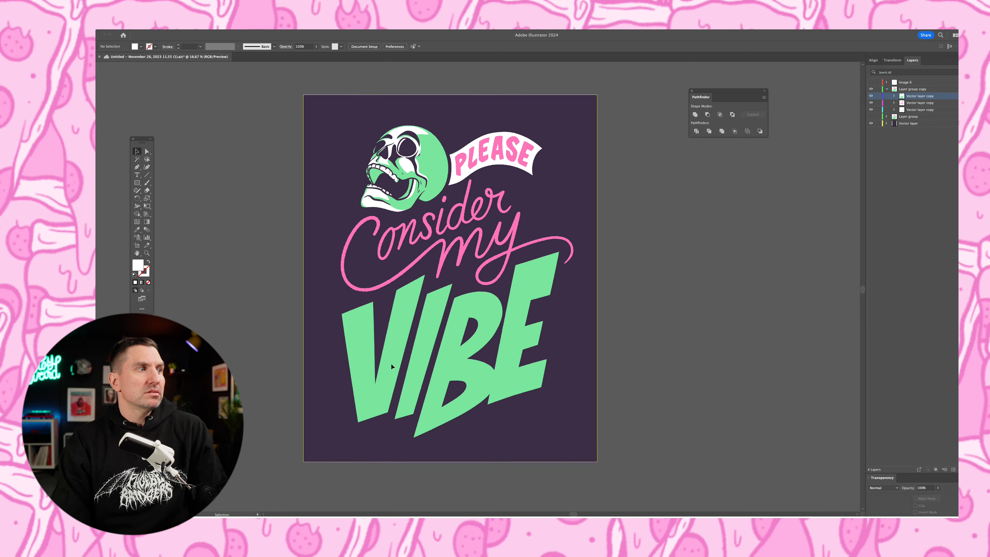
key(a)
key(super+a)
key(super+h)
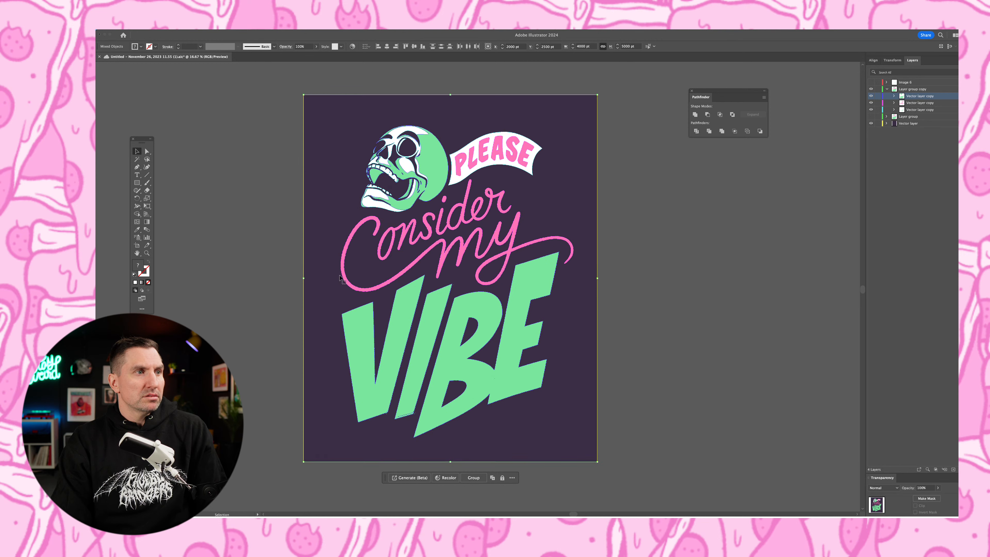
click(454, 480)
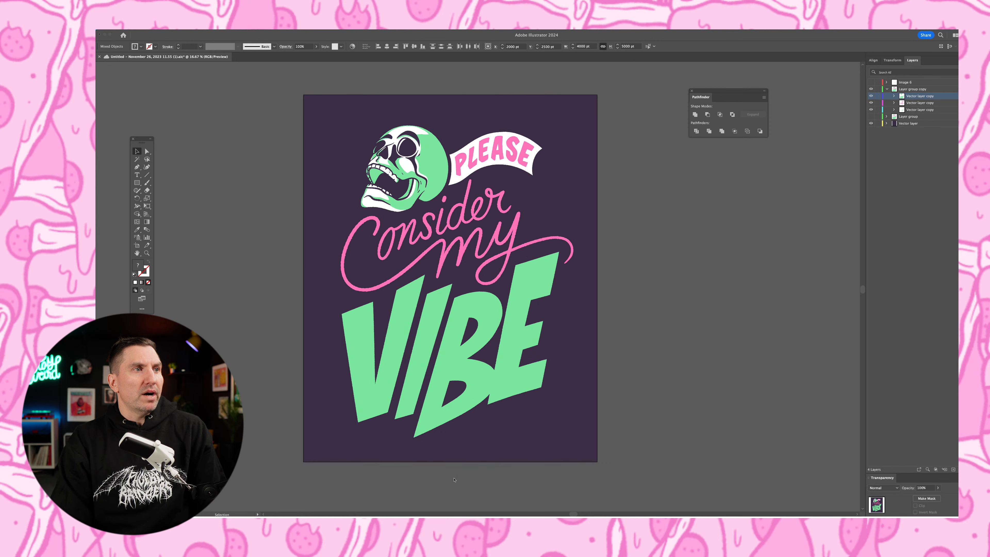
click(643, 444)
Step: Select all the poster artwork and generate Generative Recolor variations from the prompt "hot lava dragon uncle"
key(super+a)
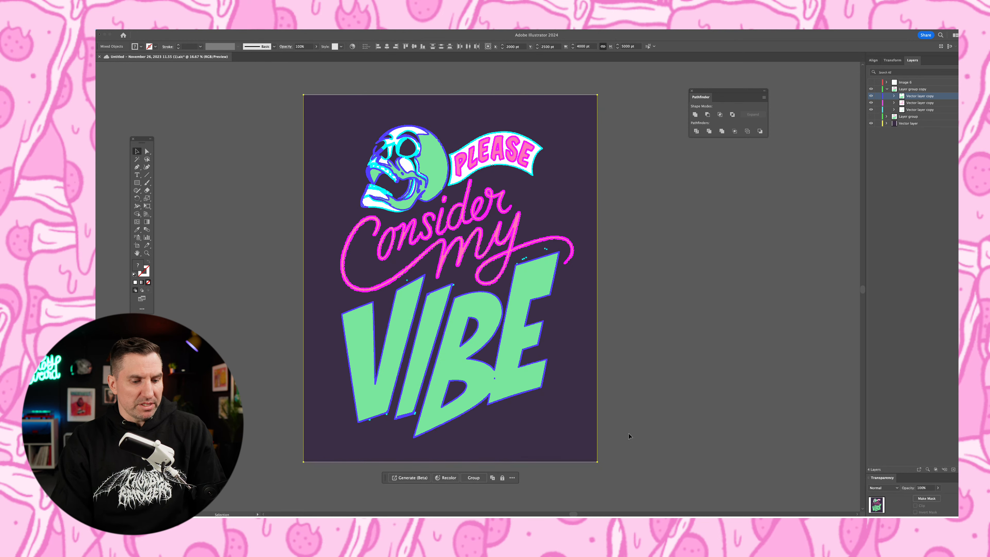
click(458, 481)
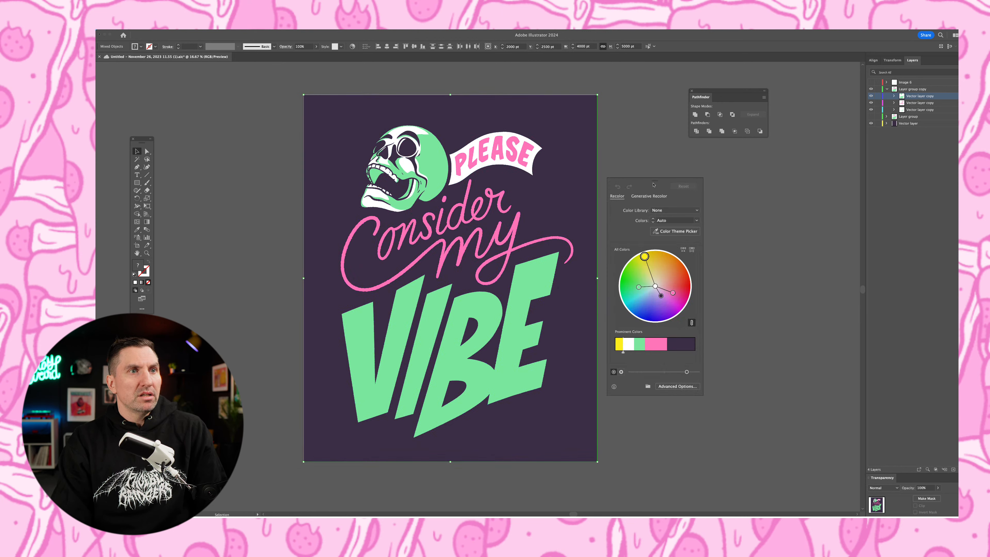
click(649, 196)
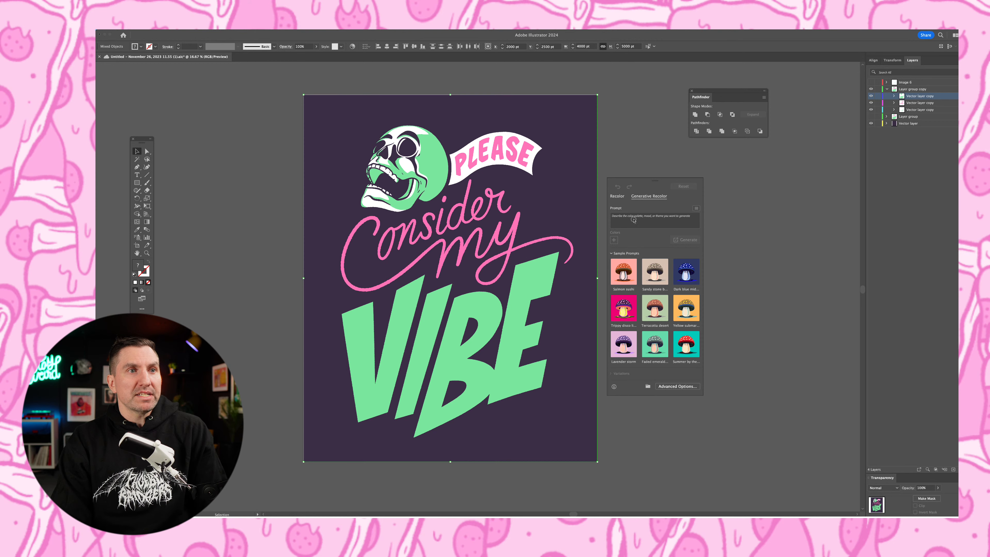
click(634, 221)
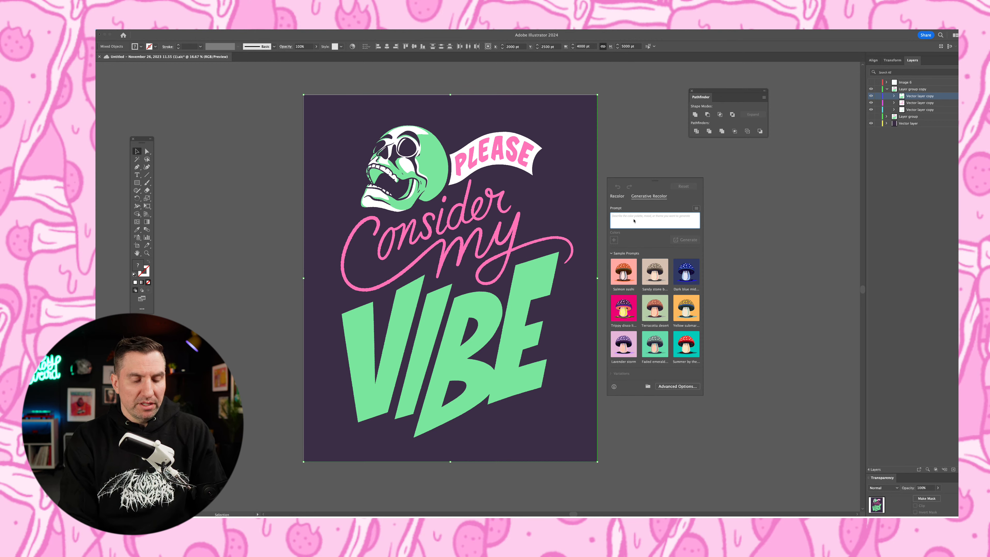
text(hot lava dr)
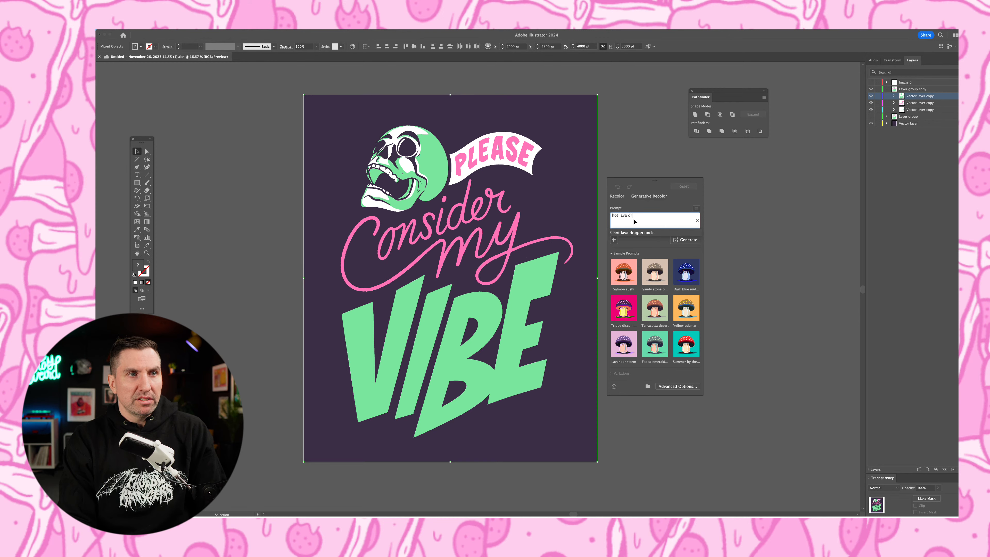
text(agon uncle)
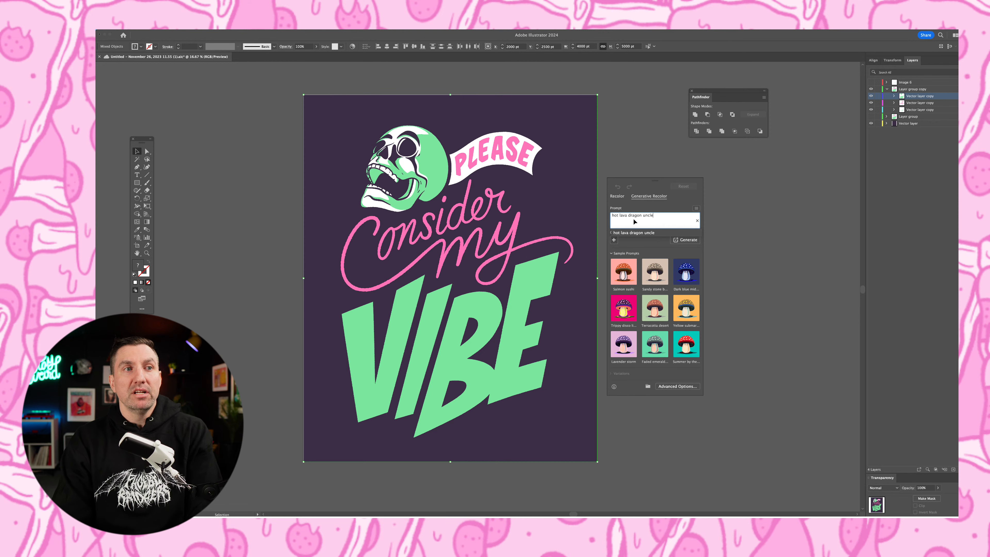
click(686, 240)
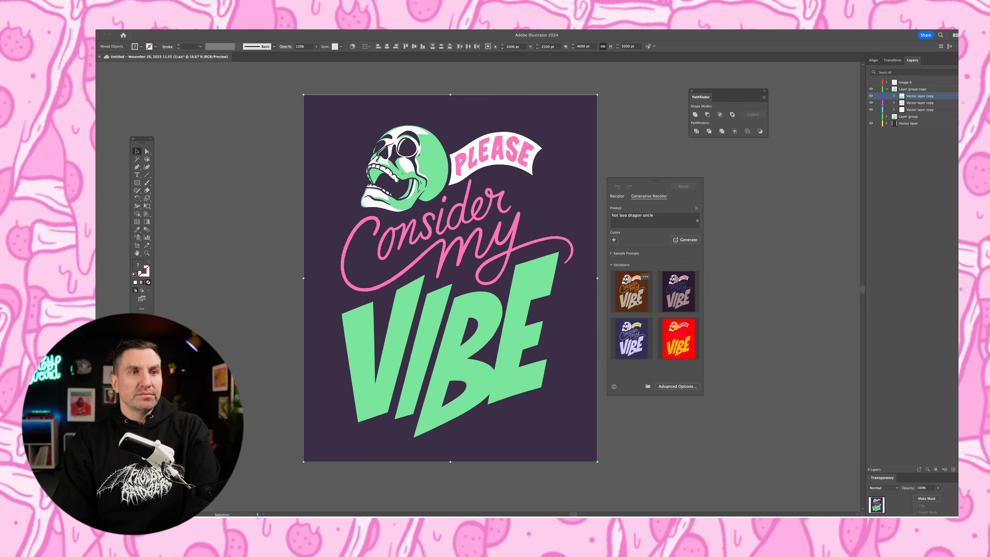
Step: Compare the four generated variations on the poster and apply the brown one with orange script and beige VIBE lettering
click(638, 302)
click(681, 301)
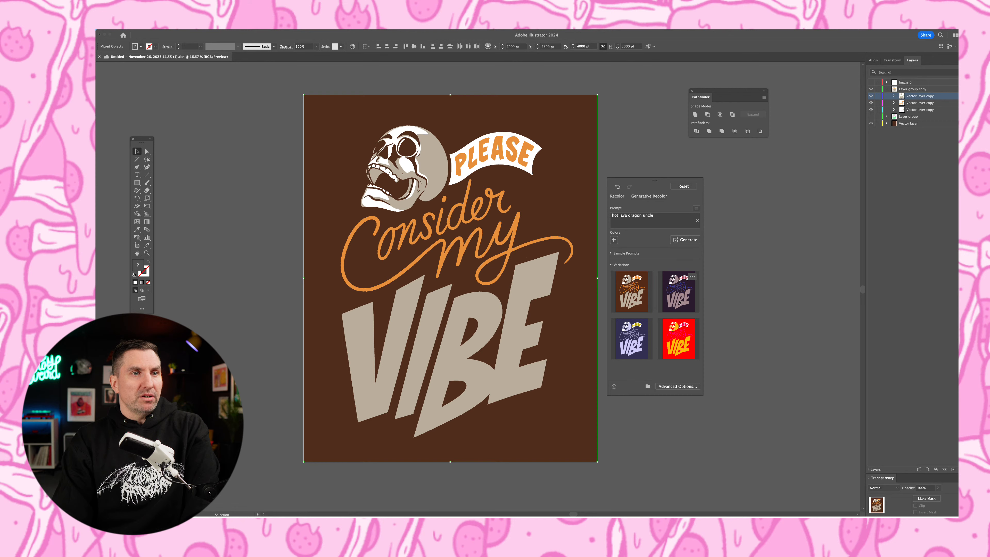
click(640, 338)
click(684, 339)
scroll(684, 339, down, 5)
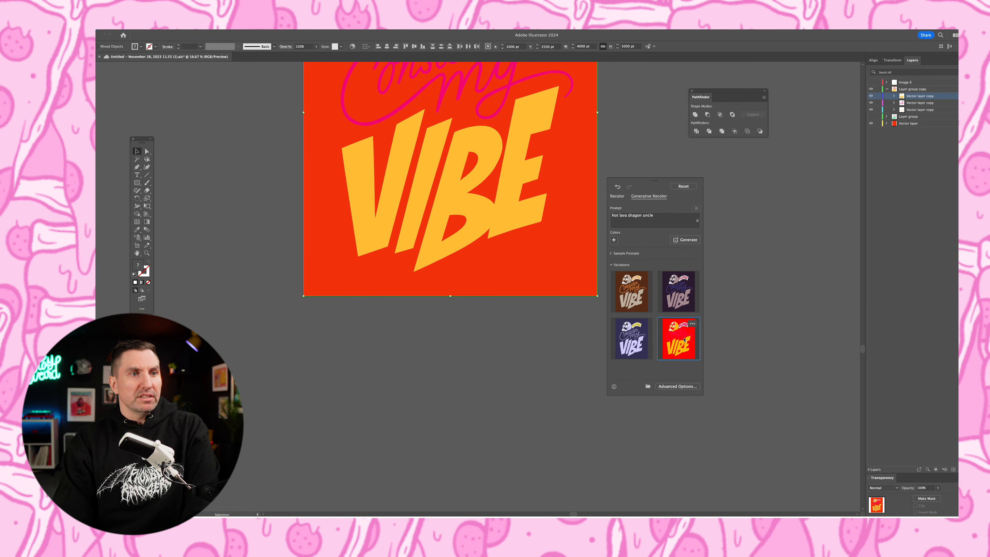
scroll(684, 339, up, 5)
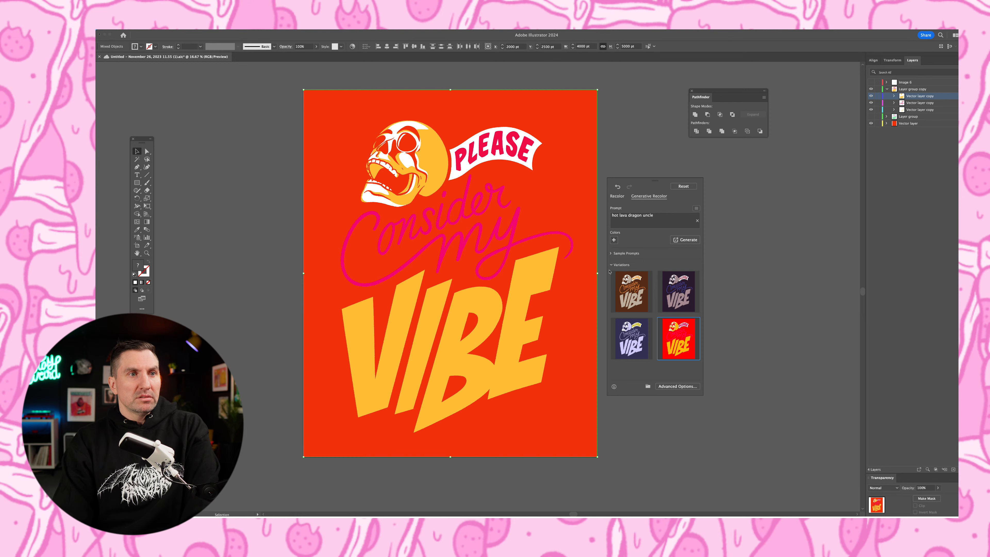
click(631, 292)
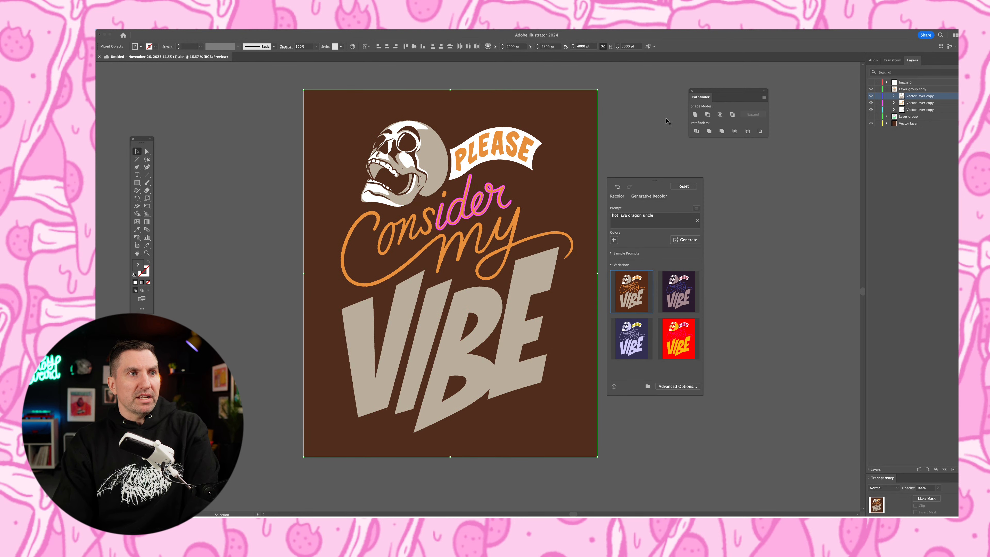
click(655, 128)
Step: Select all the matching orange "Consider my" script shapes and change their fill to pink with hue 334°, saturation 72% and brightness 90%
click(465, 216)
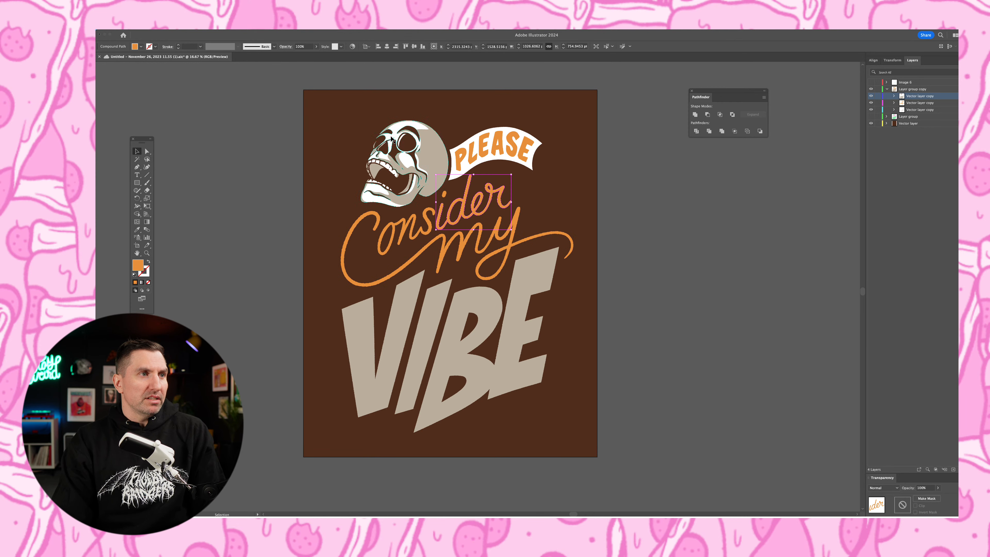
click(187, 28)
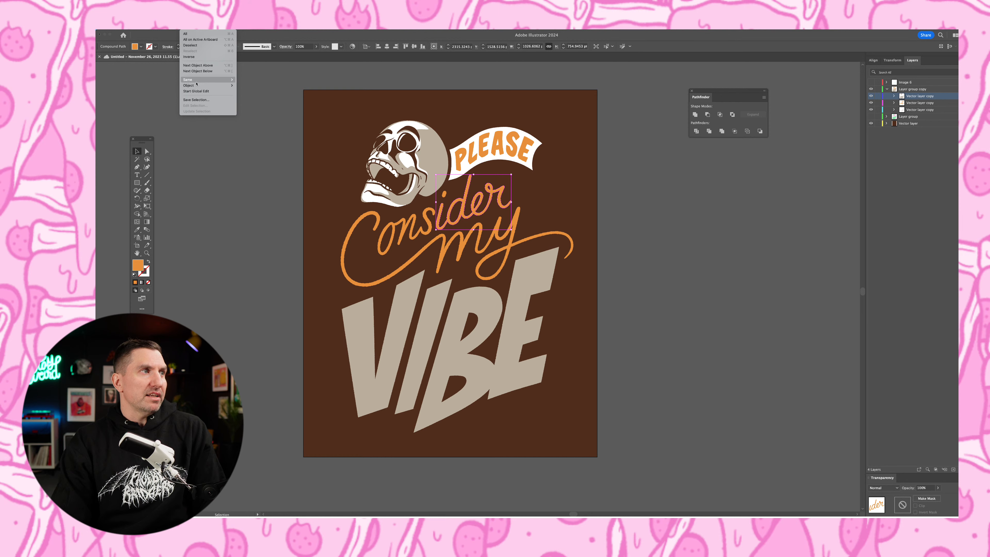
mouse_move(210, 79)
click(254, 108)
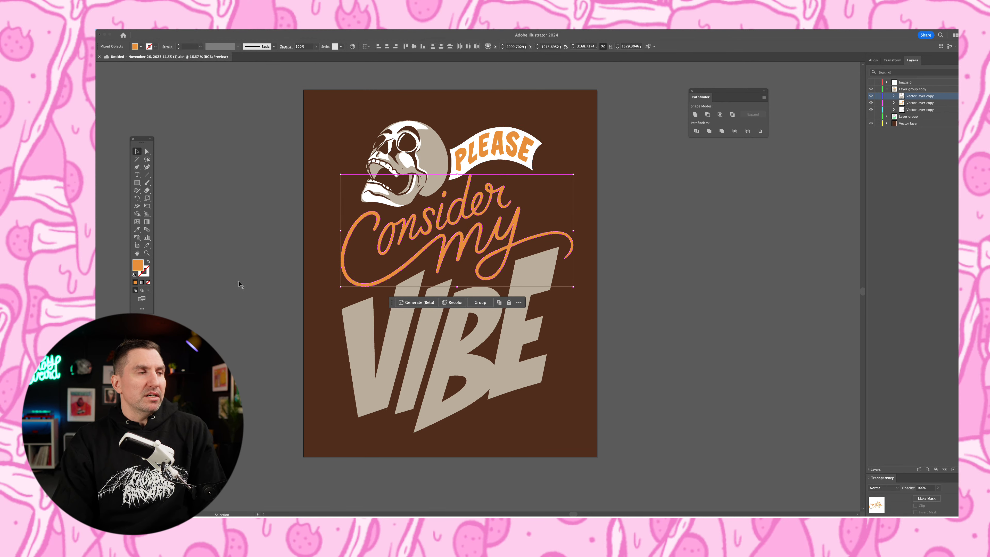
double_click(138, 265)
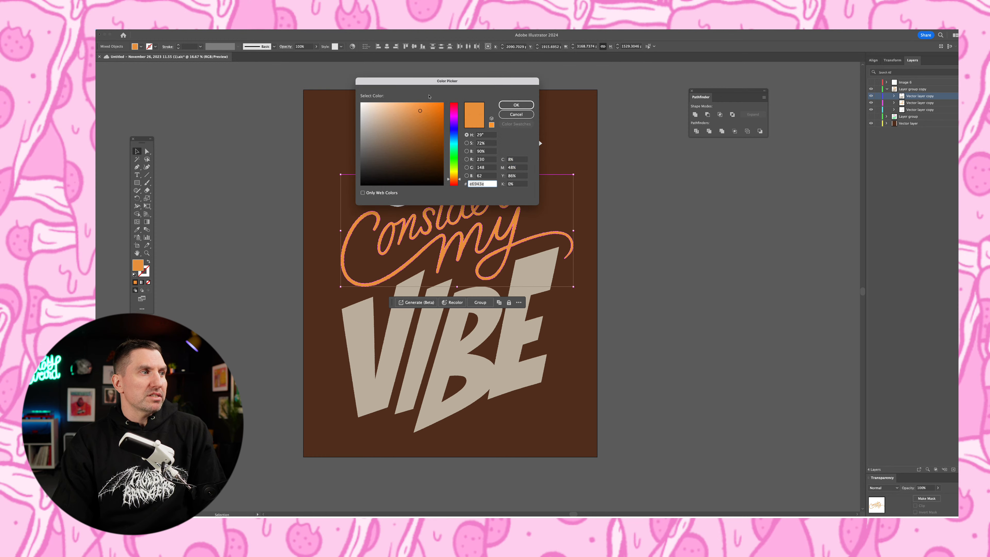
click(453, 109)
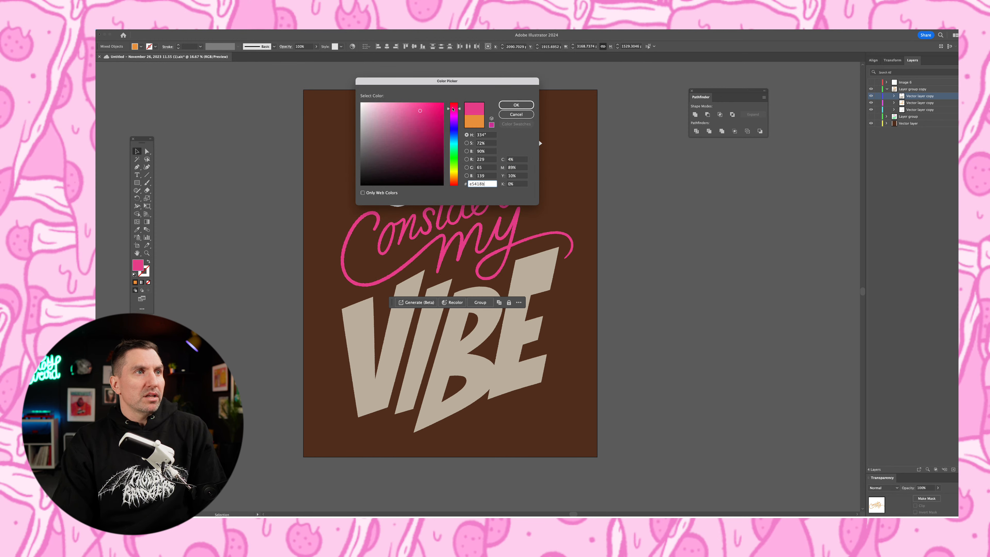
click(527, 102)
click(557, 216)
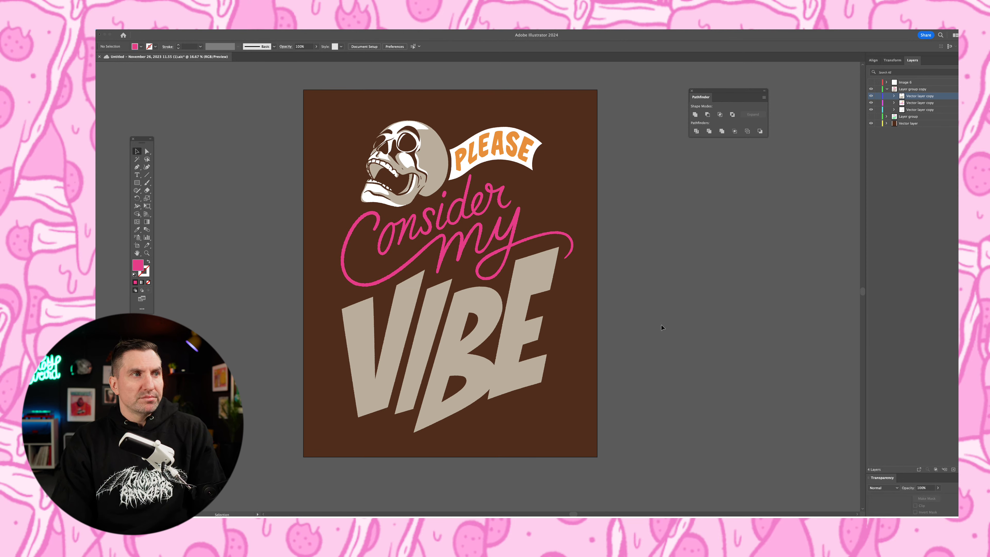
Step: Undo the pink script fill and the brown recolor variation to restore the poster's purple, green and pink palette, and deselect the artwork
key(super+z)
key(super+z)
key(super+z)
key(super+z)
key(super+z)
key(super+z)
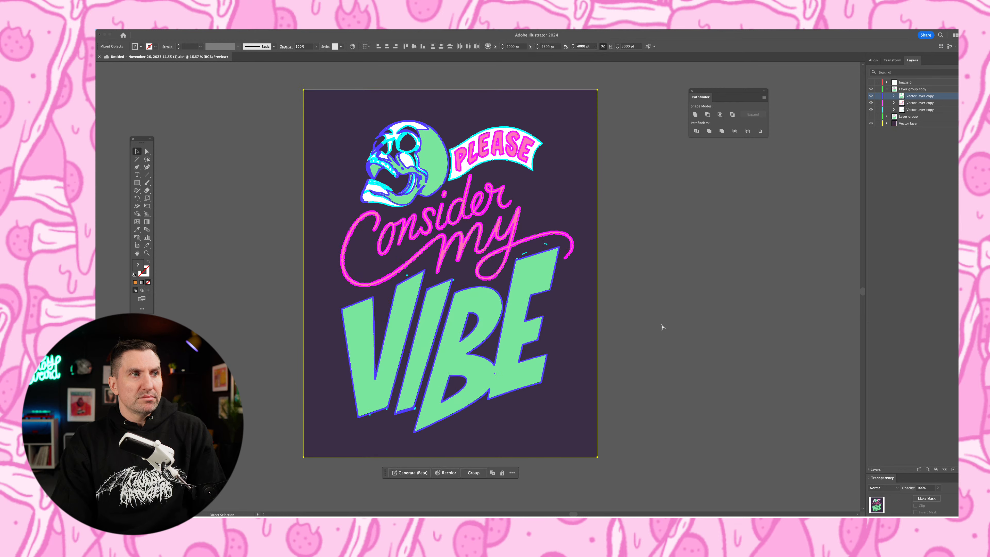
click(661, 327)
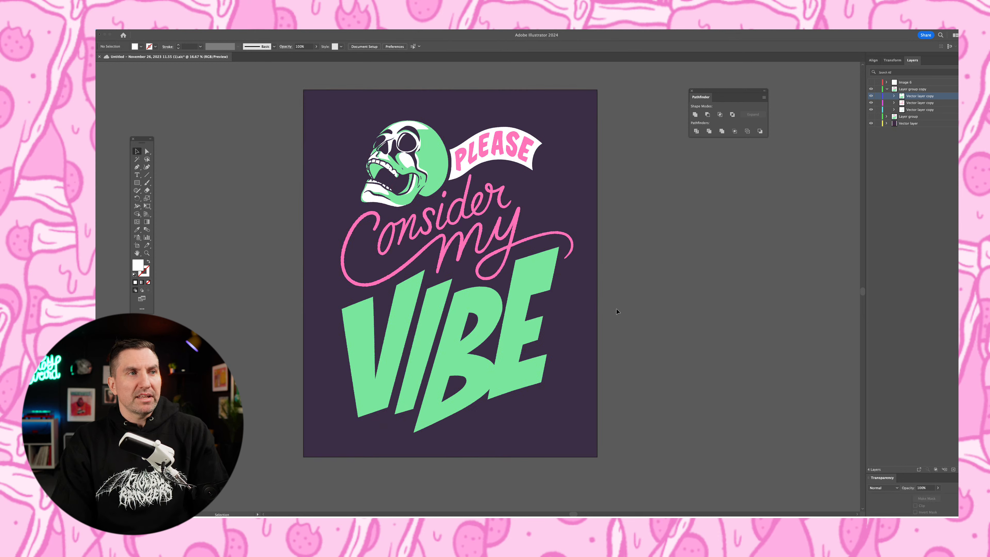
Step: Change the fill of the poster's dark purple background rectangle on the bottom vector layer to black, and deselect it
click(558, 366)
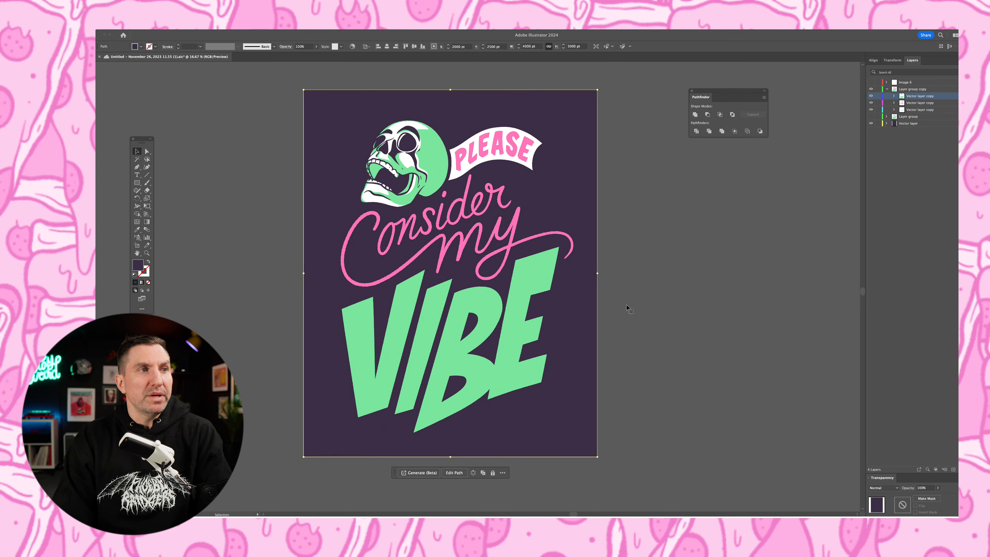
click(907, 124)
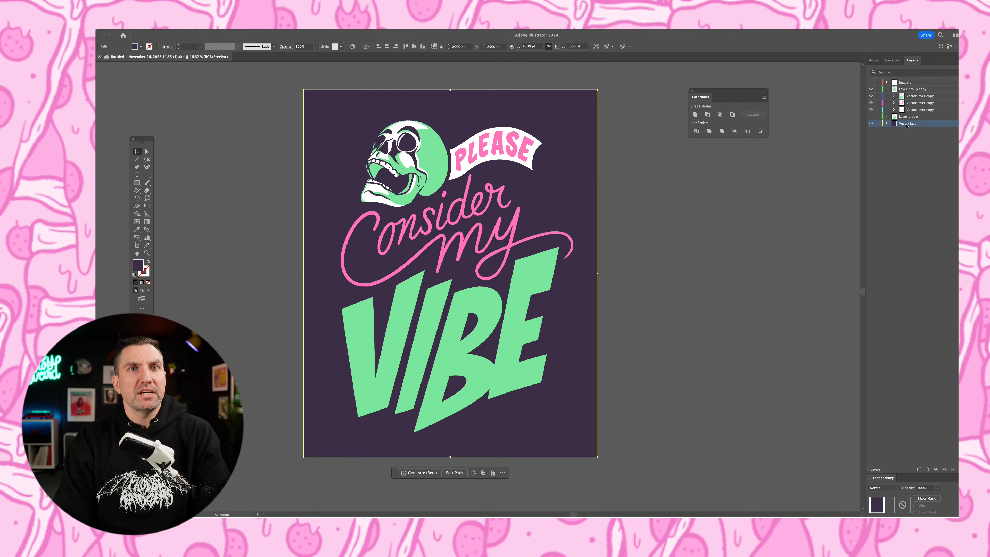
double_click(137, 266)
drag(391, 174, 369, 197)
click(516, 105)
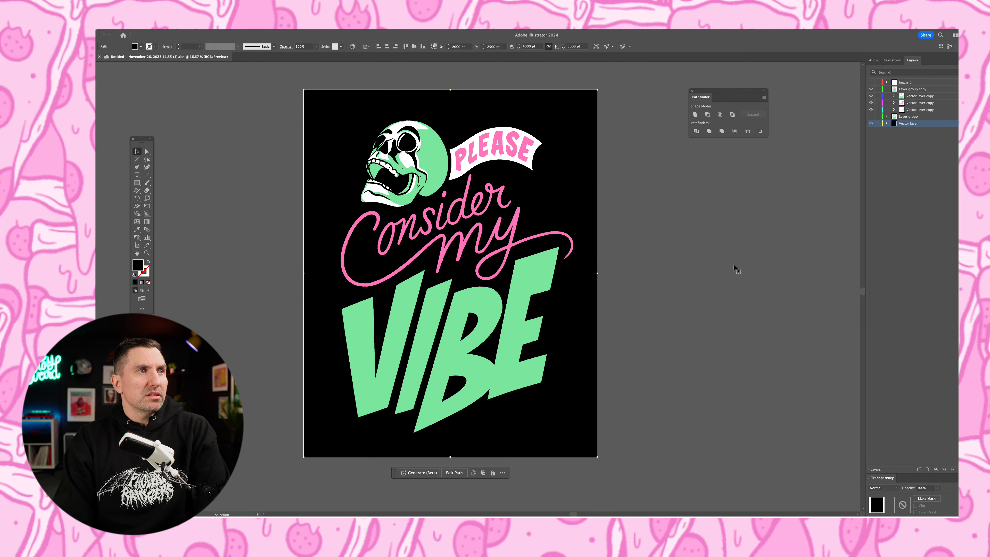
click(689, 261)
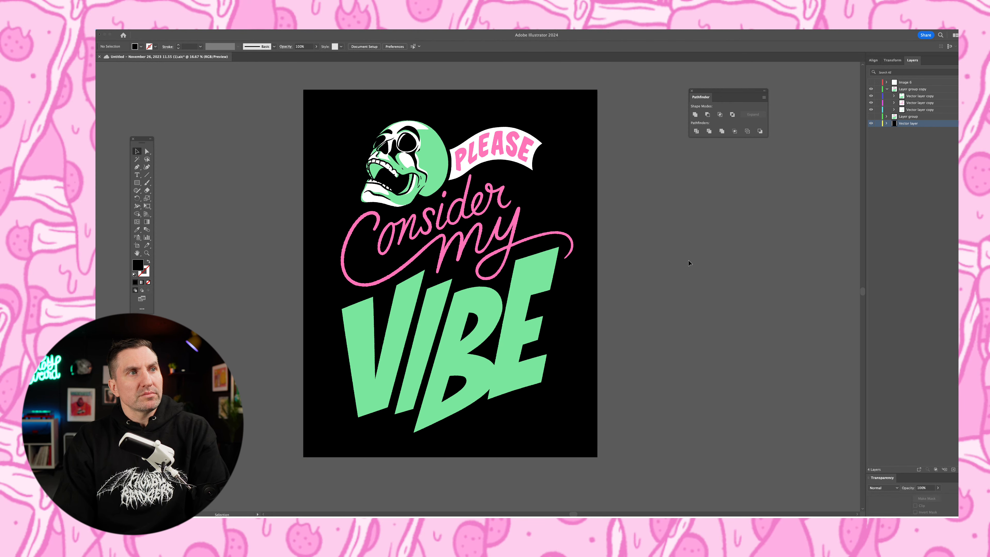